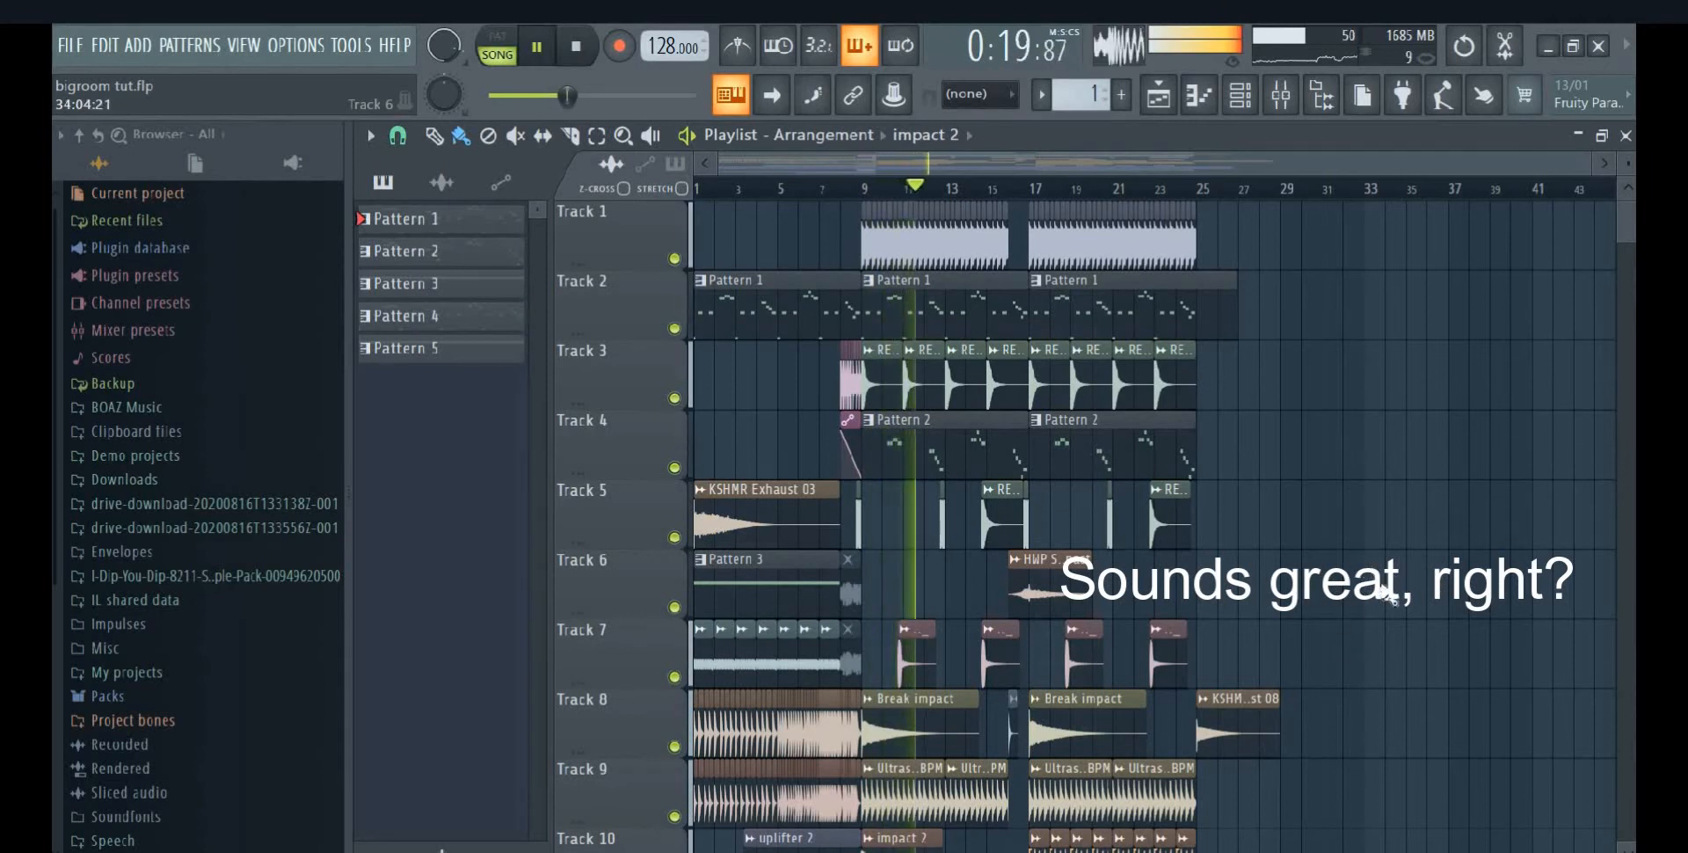
Open the mixer during playback and move it aside to watch the track levels
{"action": "left_click", "coordinate": [1282, 95]}
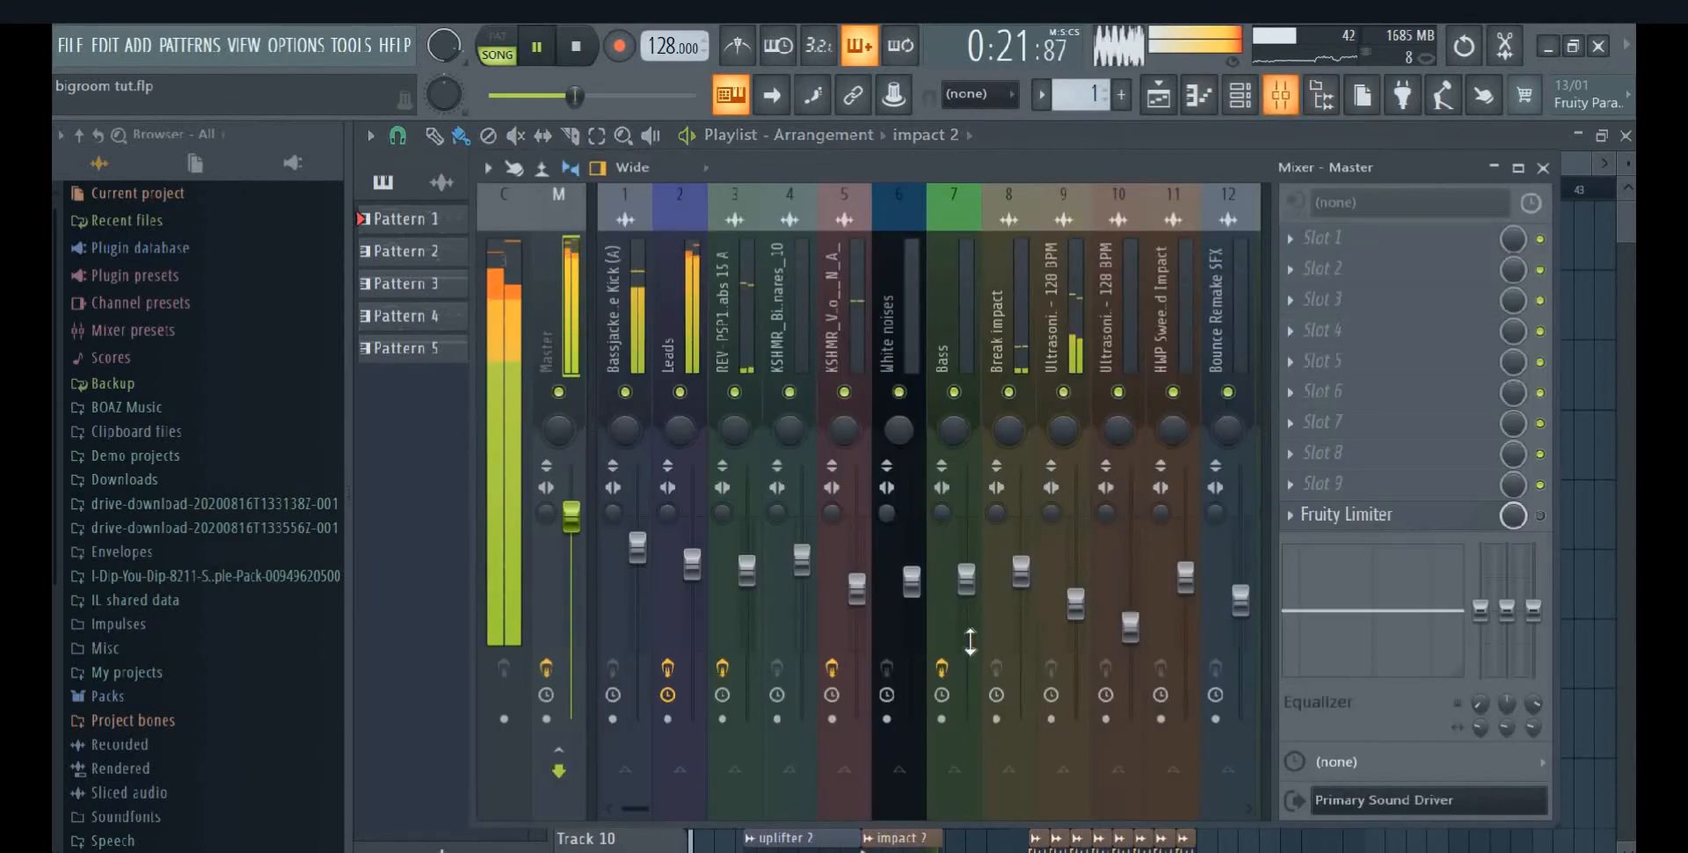
{"action": "left_click_drag", "start_coordinate": [961, 166], "coordinate": [902, 200]}
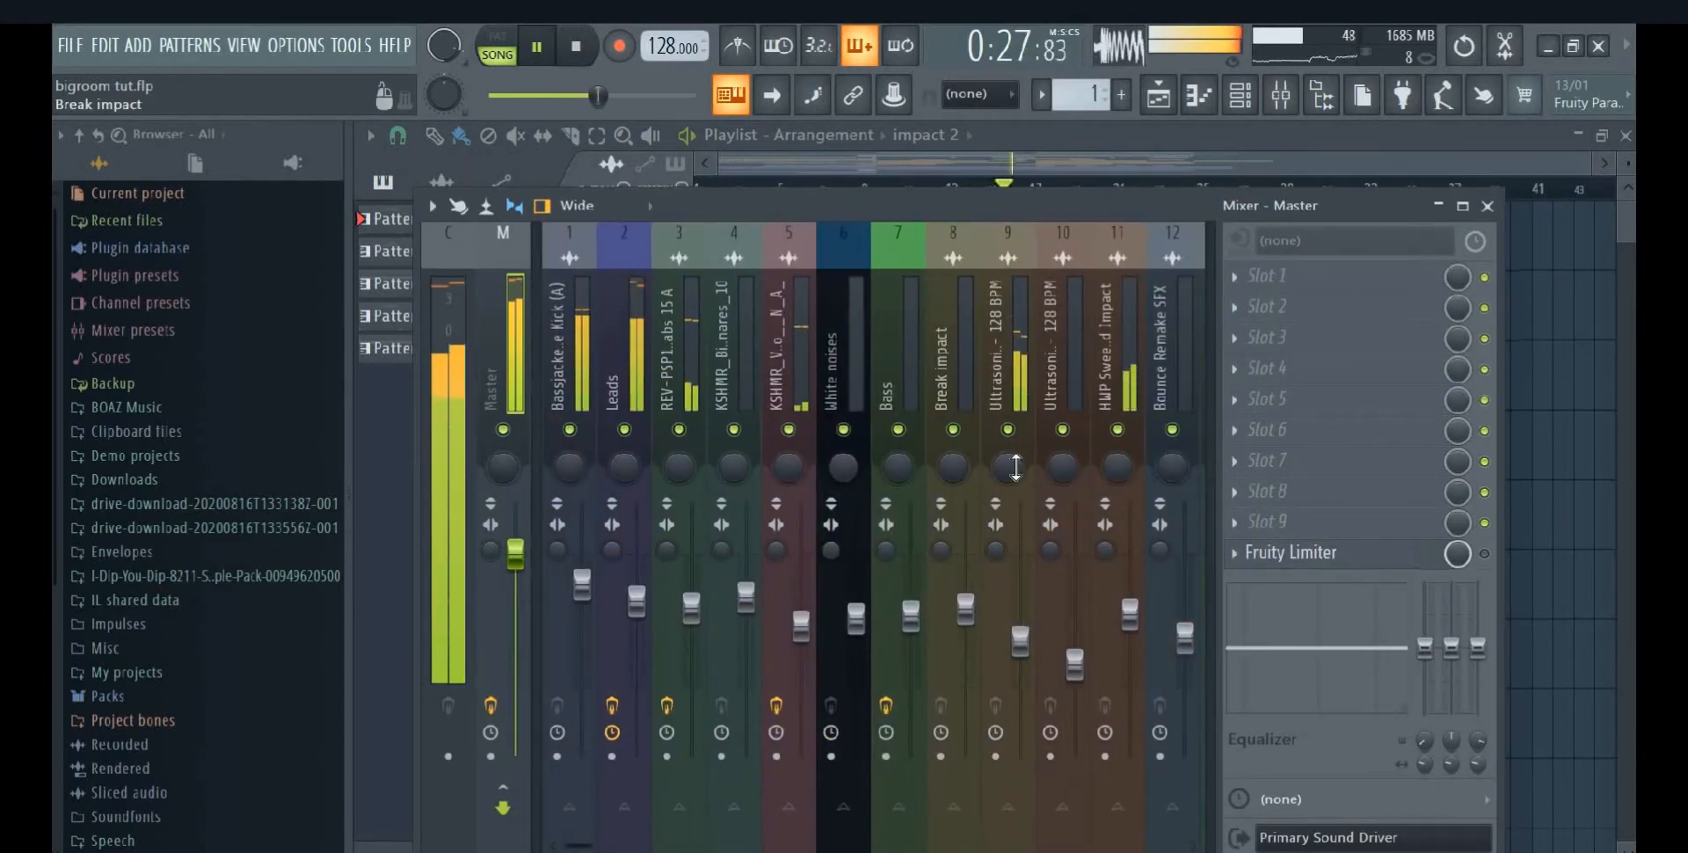
{"action": "left_click_drag", "start_coordinate": [1003, 227], "coordinate": [1021, 420]}
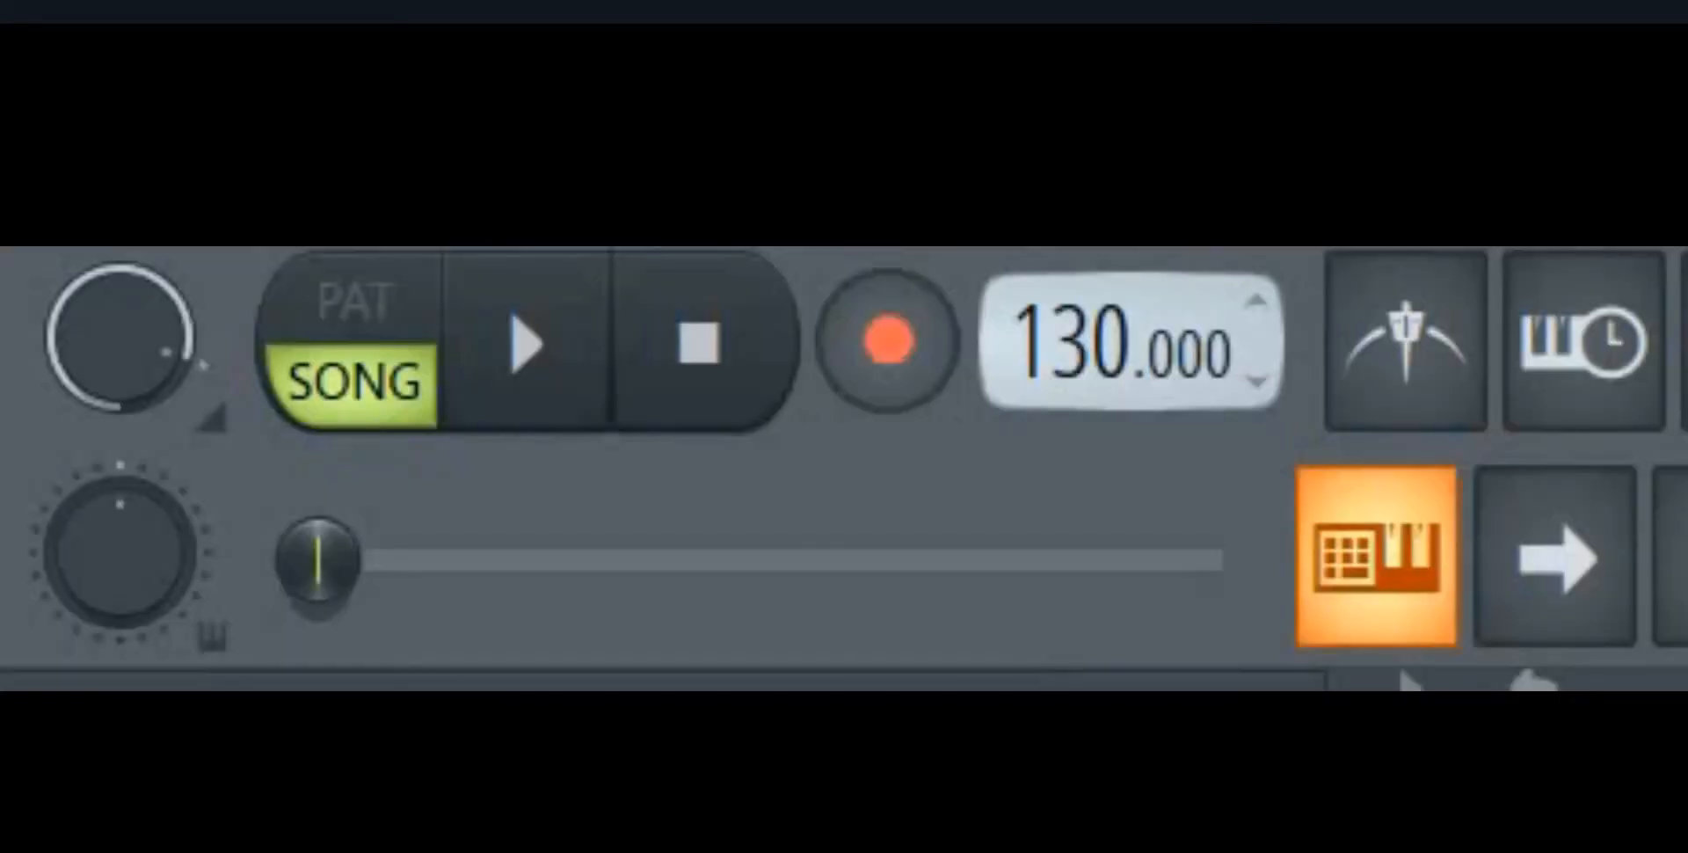
Set the project tempo to 128 BPM
{"action": "scroll", "coordinate": [1130, 343], "scroll_direction": "down", "scroll_amount": 3}
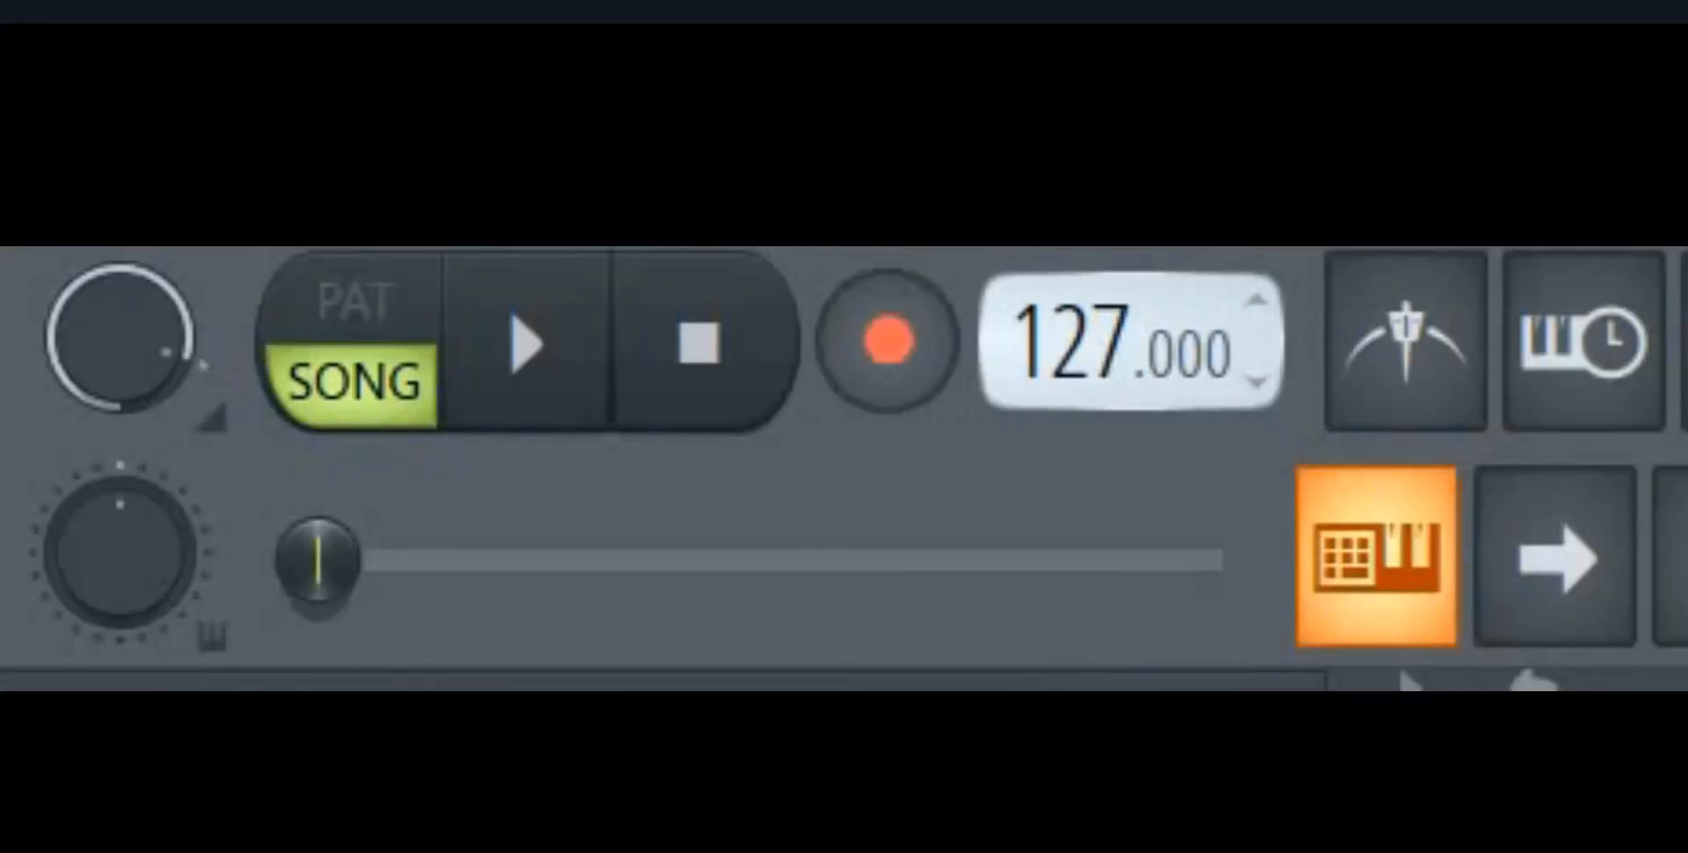
{"action": "scroll", "coordinate": [1130, 343], "scroll_direction": "up", "scroll_amount": 1}
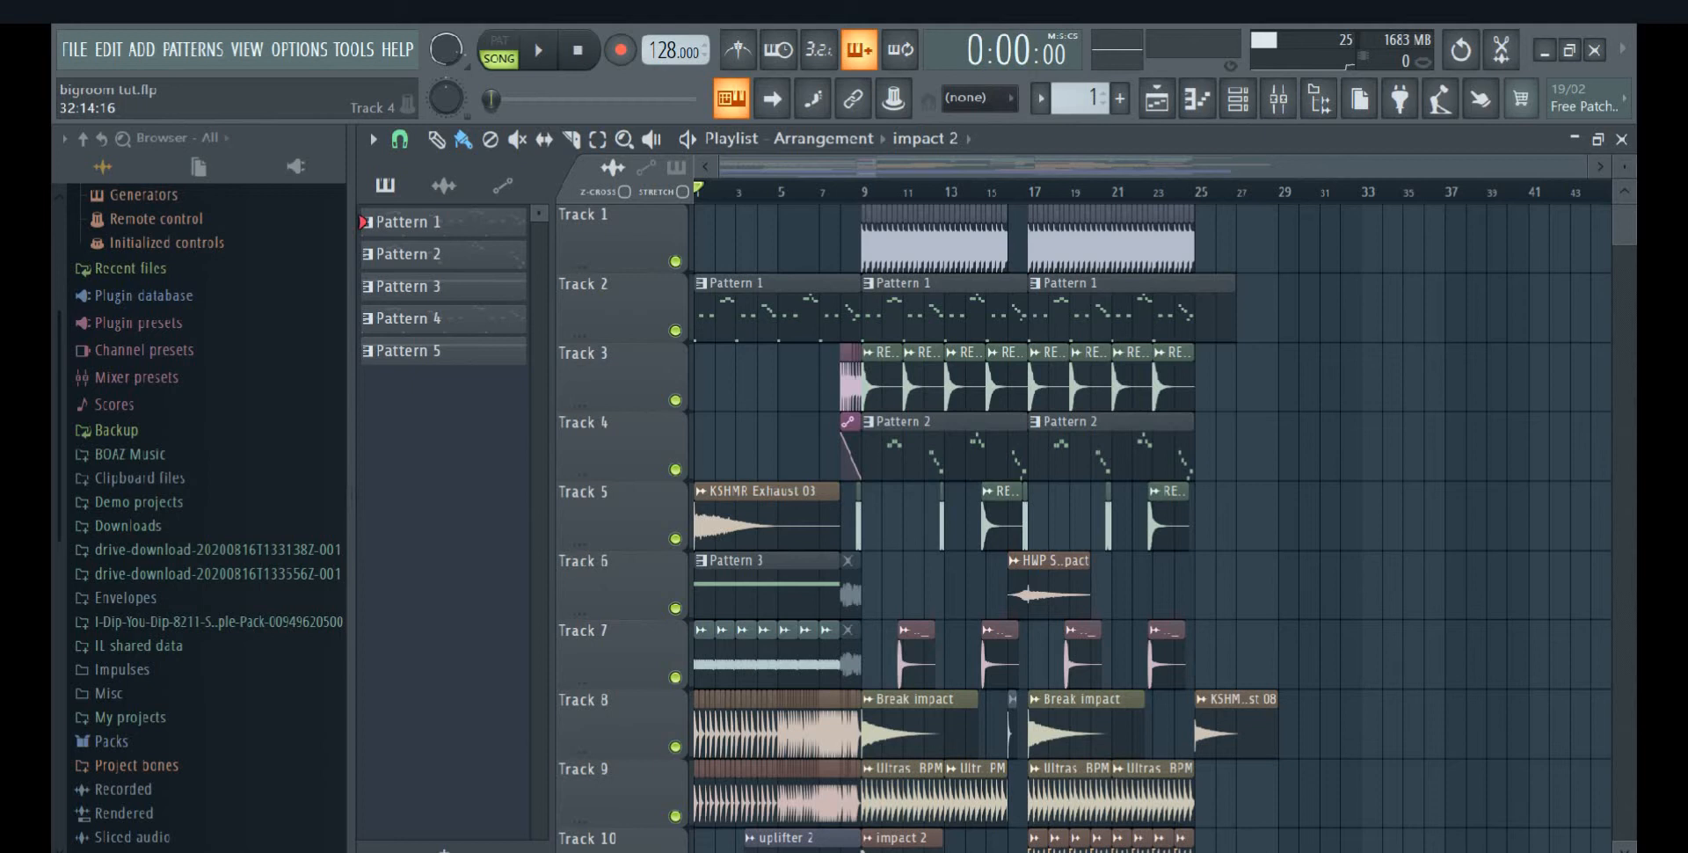
Open the channel rack and inspect the first Serum lead's synth settings
{"action": "key", "text": "F6"}
{"action": "scroll", "coordinate": [905, 378], "scroll_direction": "up", "scroll_amount": 5}
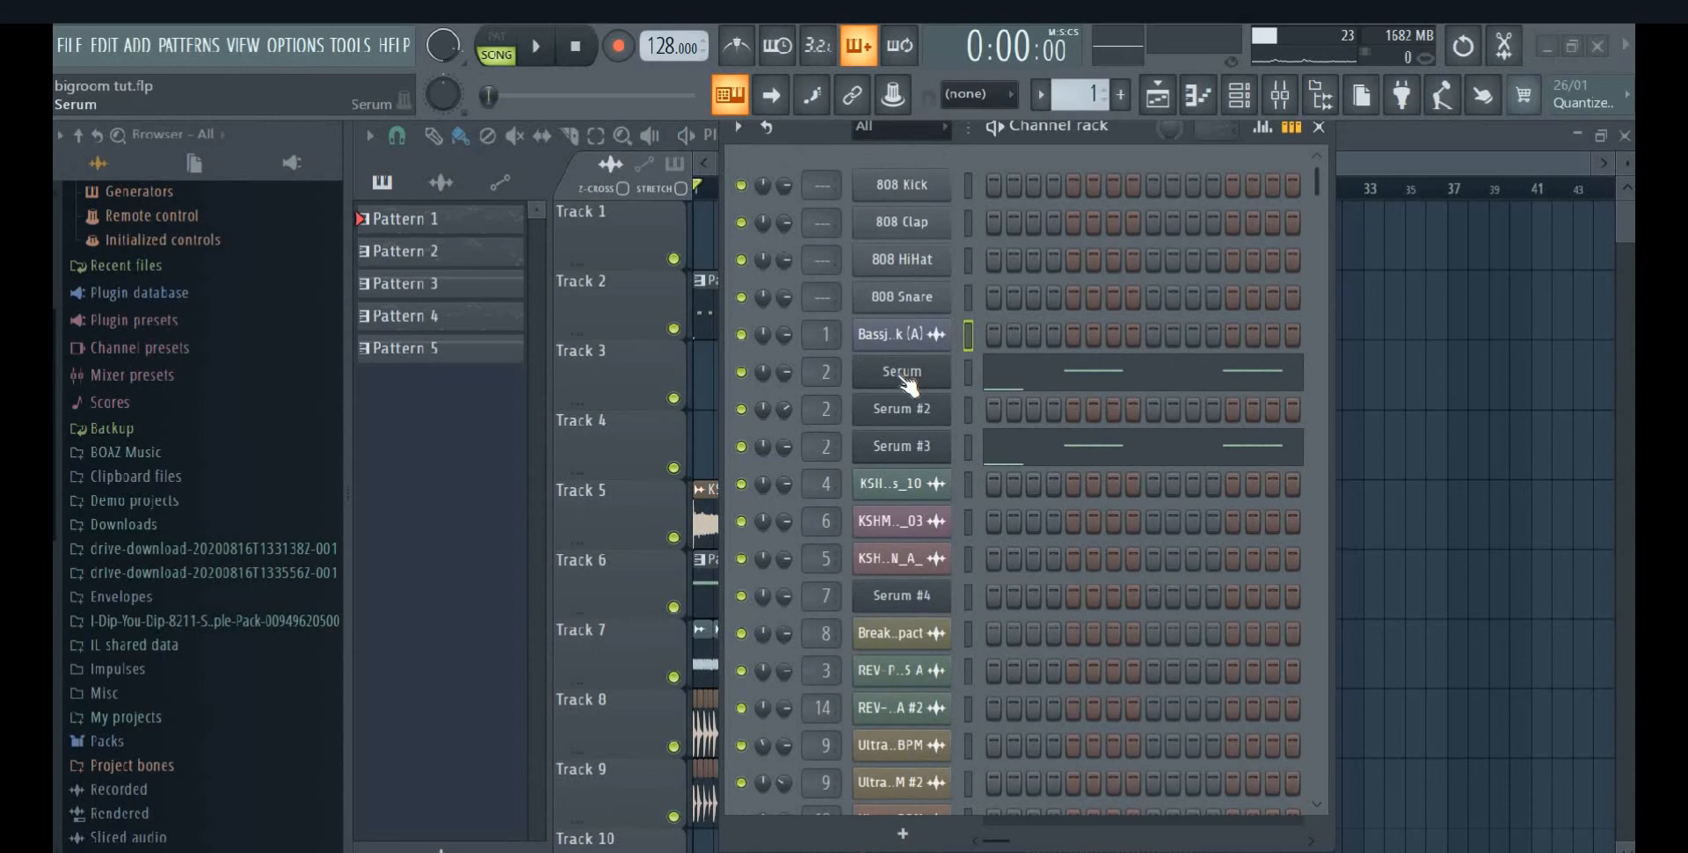
{"action": "left_click", "coordinate": [905, 372]}
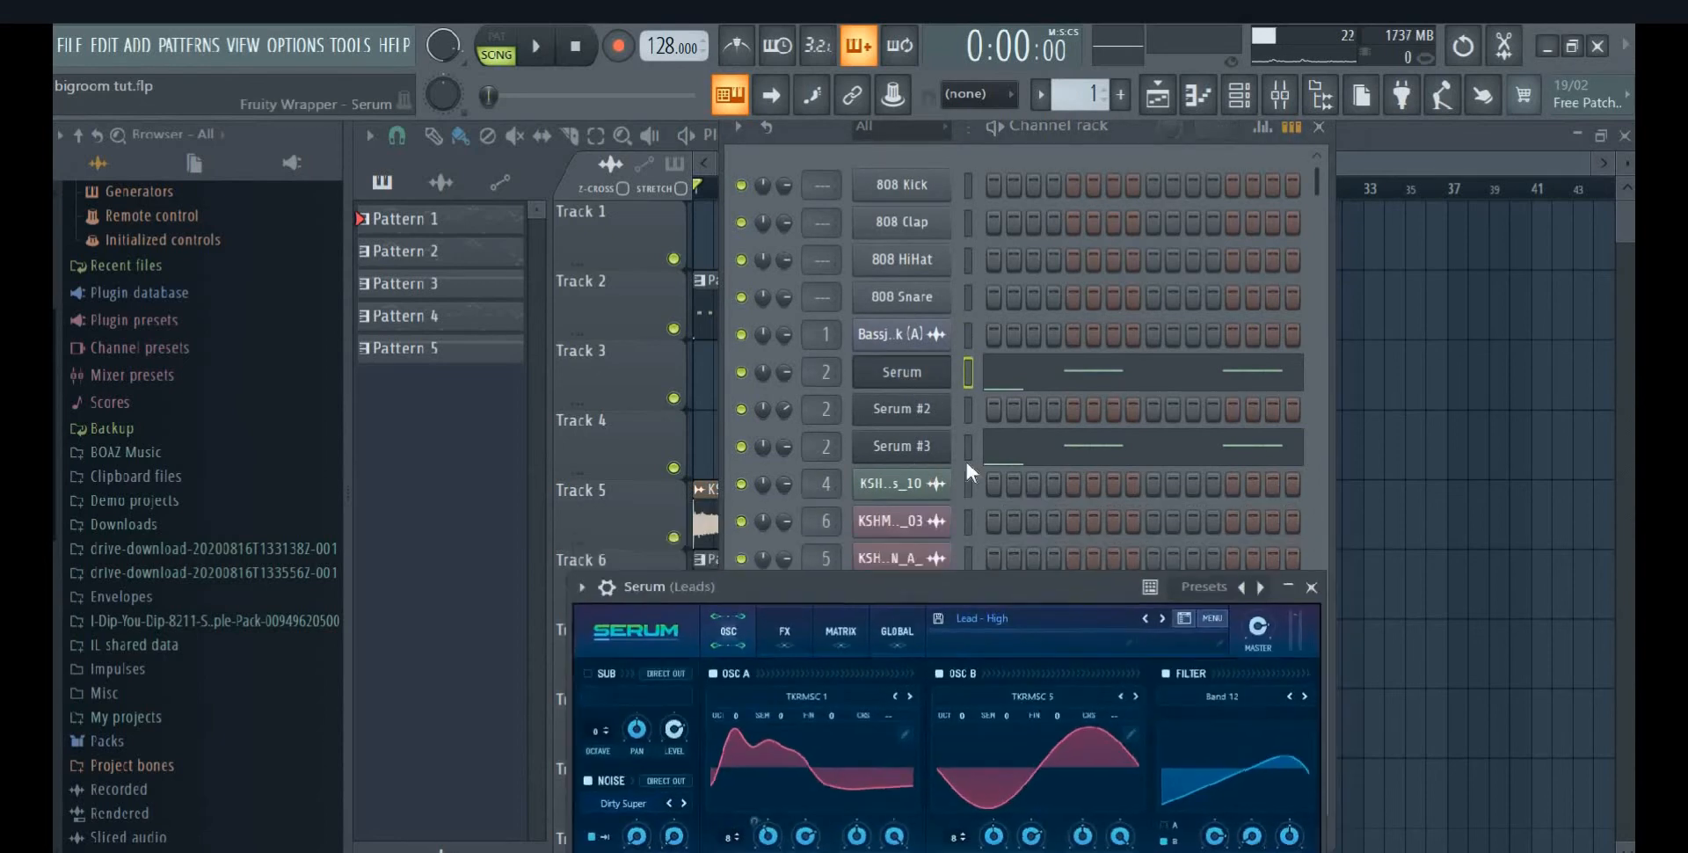
{"action": "scroll", "coordinate": [1036, 503], "scroll_direction": "down", "scroll_amount": 10}
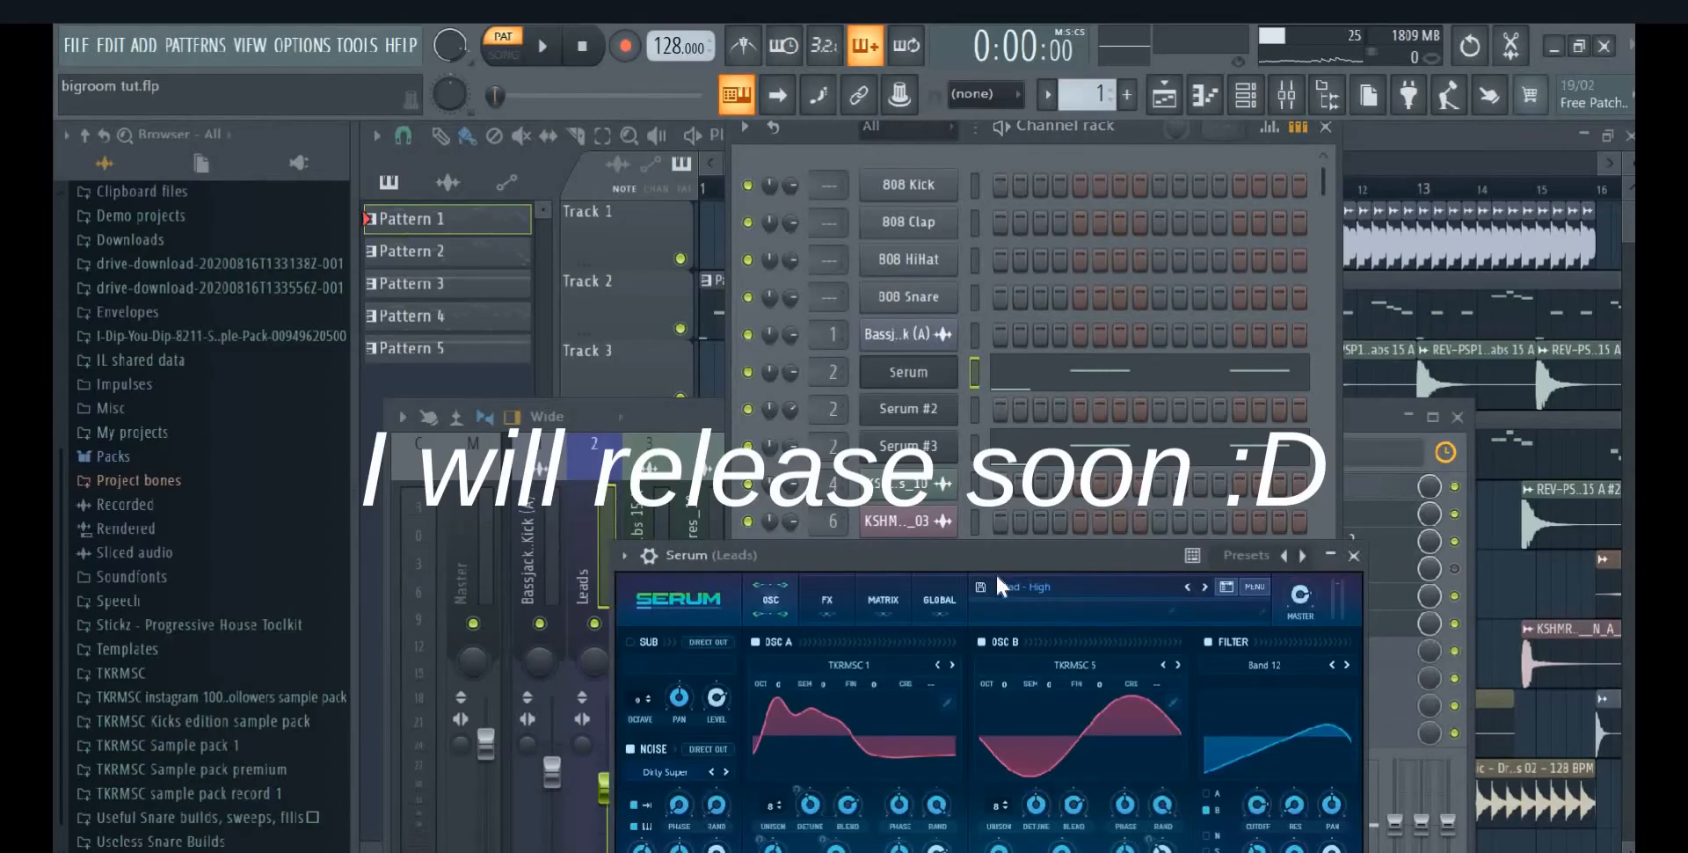
Inspect the Serum #3 lead with its window moved clear of the channel rack, and open the Serum_x64 channel
{"action": "left_click", "coordinate": [917, 444]}
{"action": "left_click_drag", "start_coordinate": [983, 240], "coordinate": [1462, 365]}
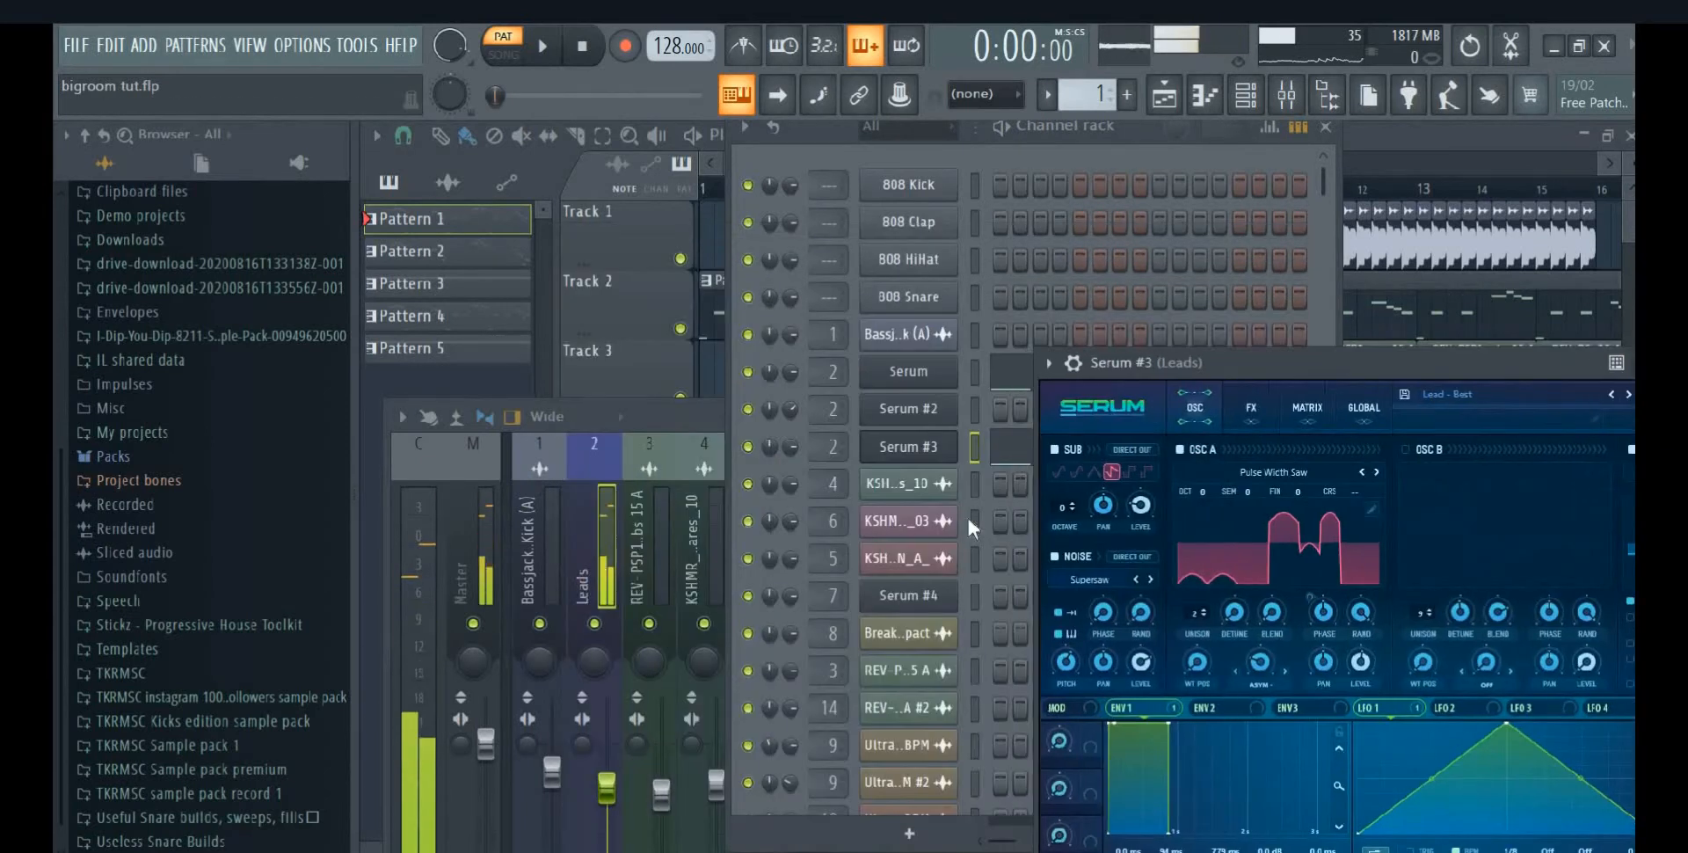
{"action": "scroll", "coordinate": [967, 528], "scroll_direction": "down", "scroll_amount": 8}
{"action": "scroll", "coordinate": [966, 615], "scroll_direction": "down", "scroll_amount": 4}
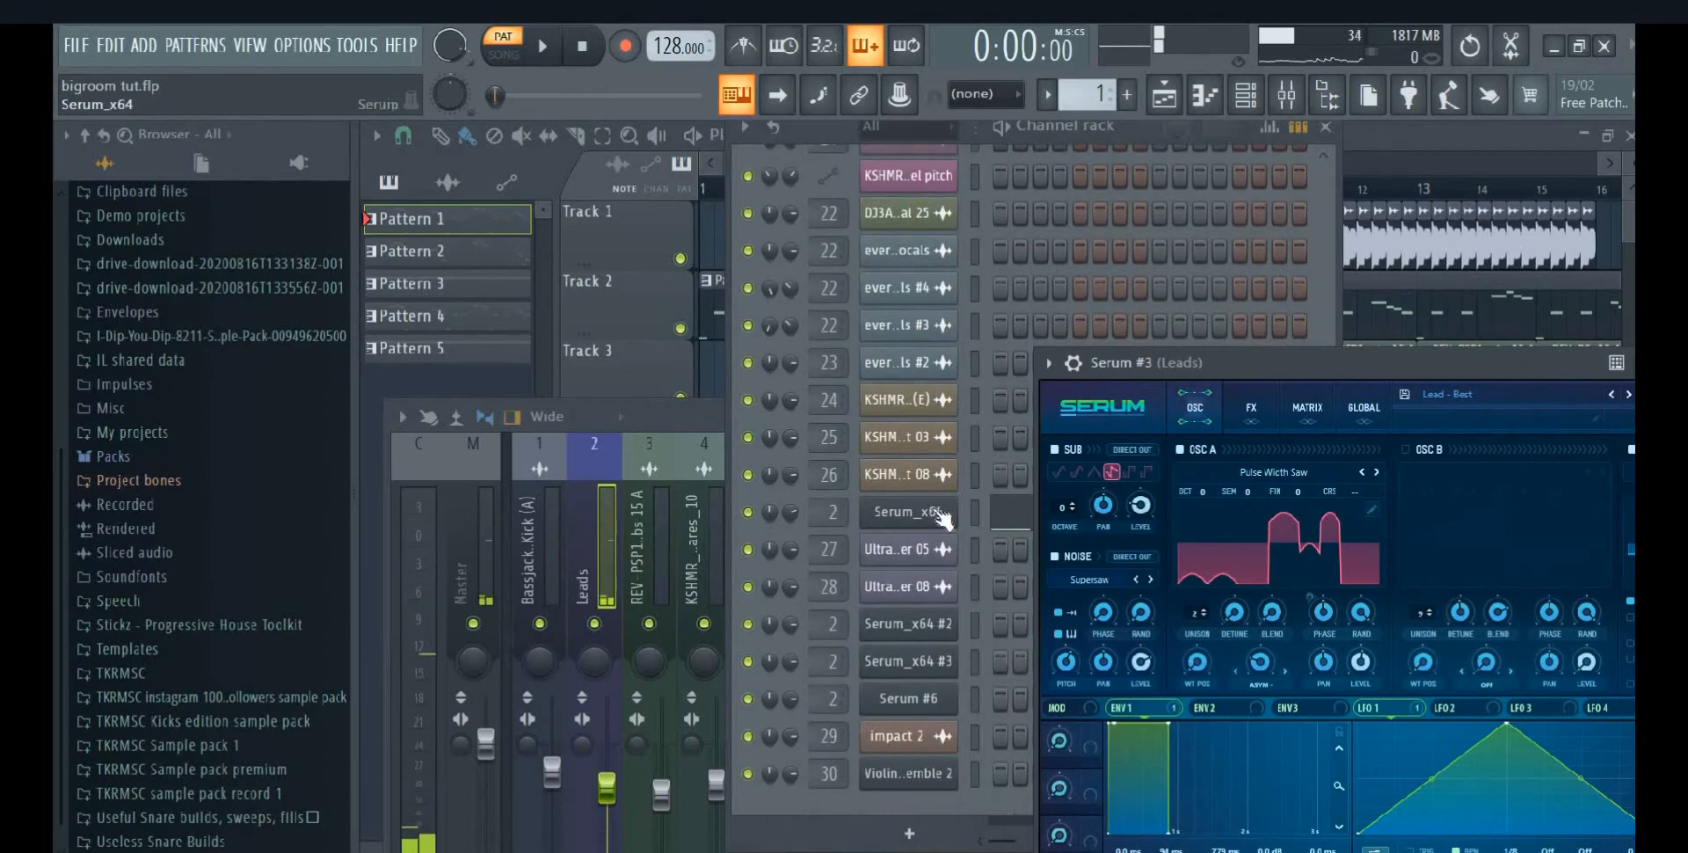
{"action": "left_click", "coordinate": [930, 515]}
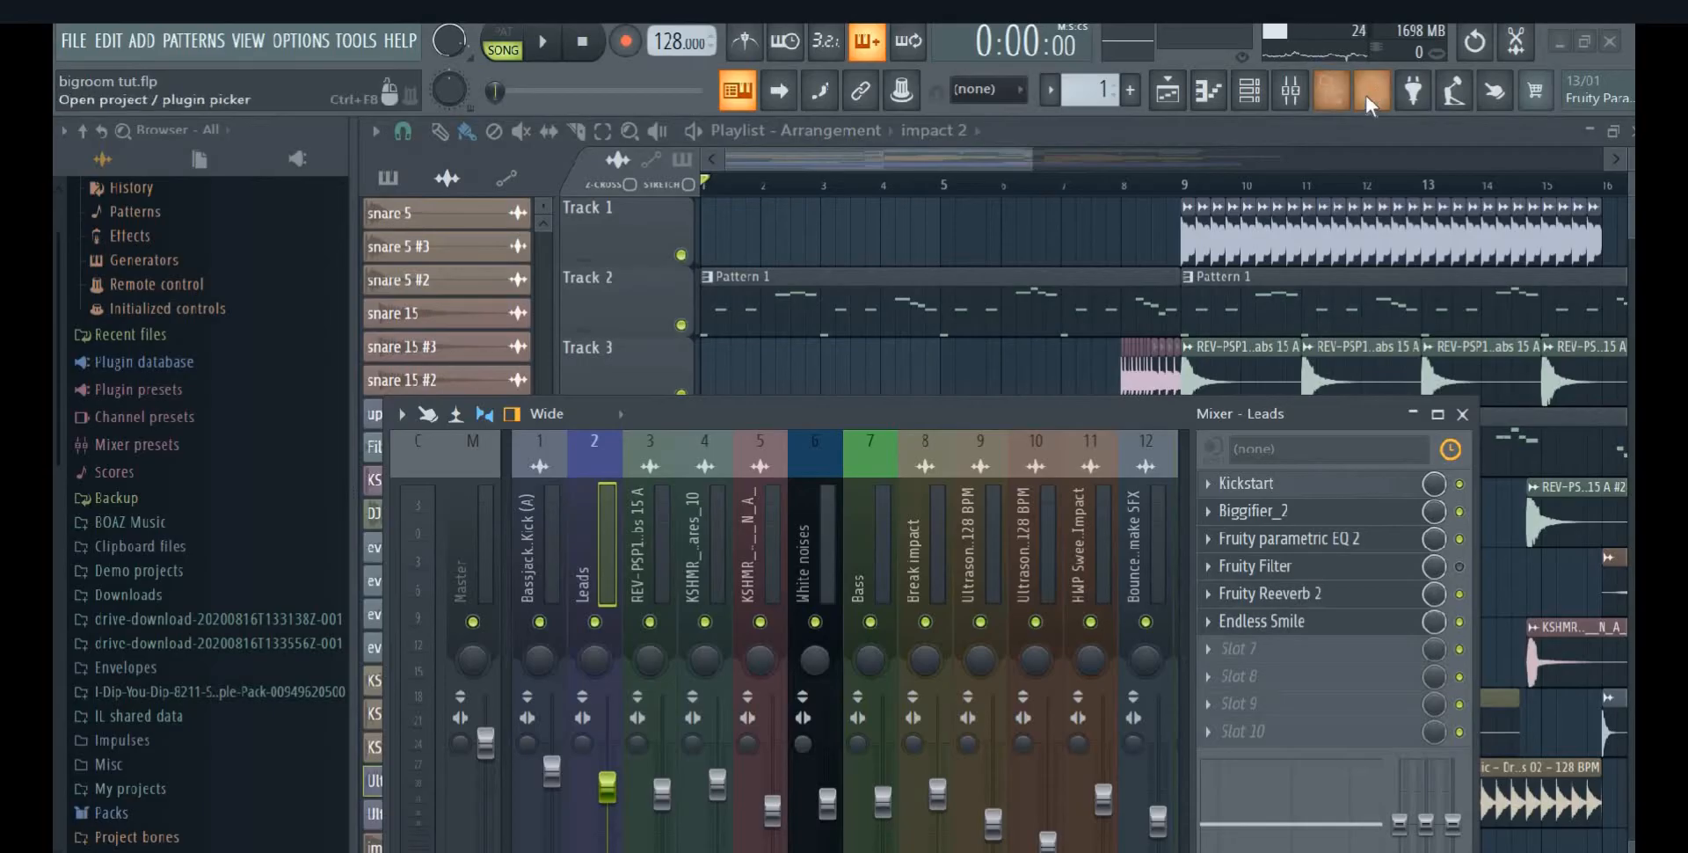
Look through the channel rack, select Pattern 2 and check which channels it uses
{"action": "key", "text": "Tab"}
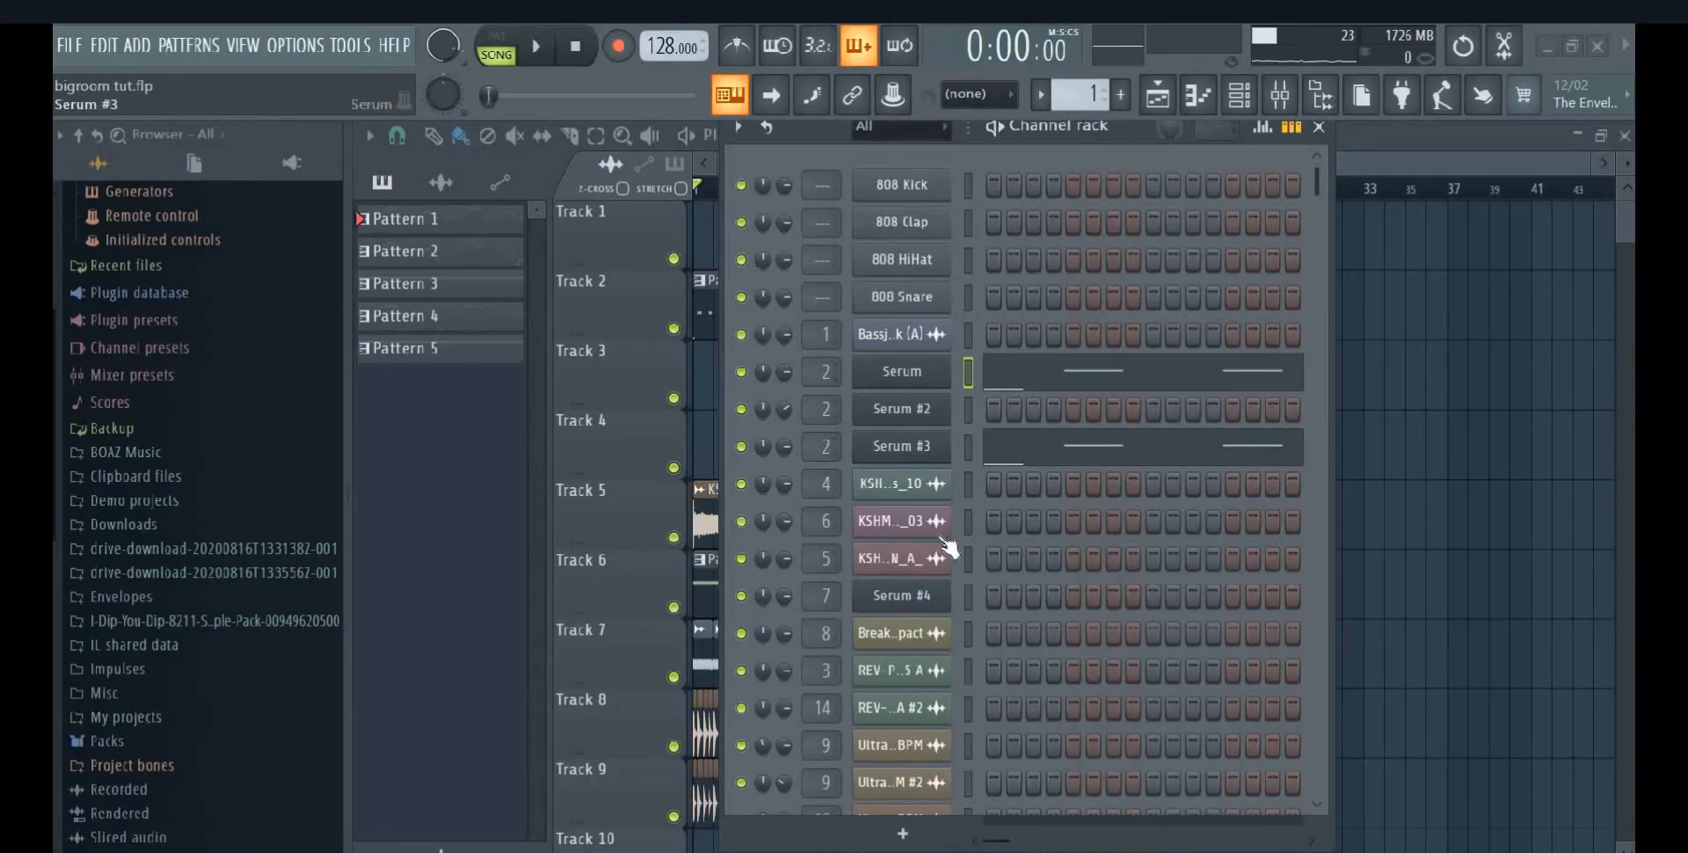
{"action": "scroll", "coordinate": [946, 547], "scroll_direction": "down", "scroll_amount": 10}
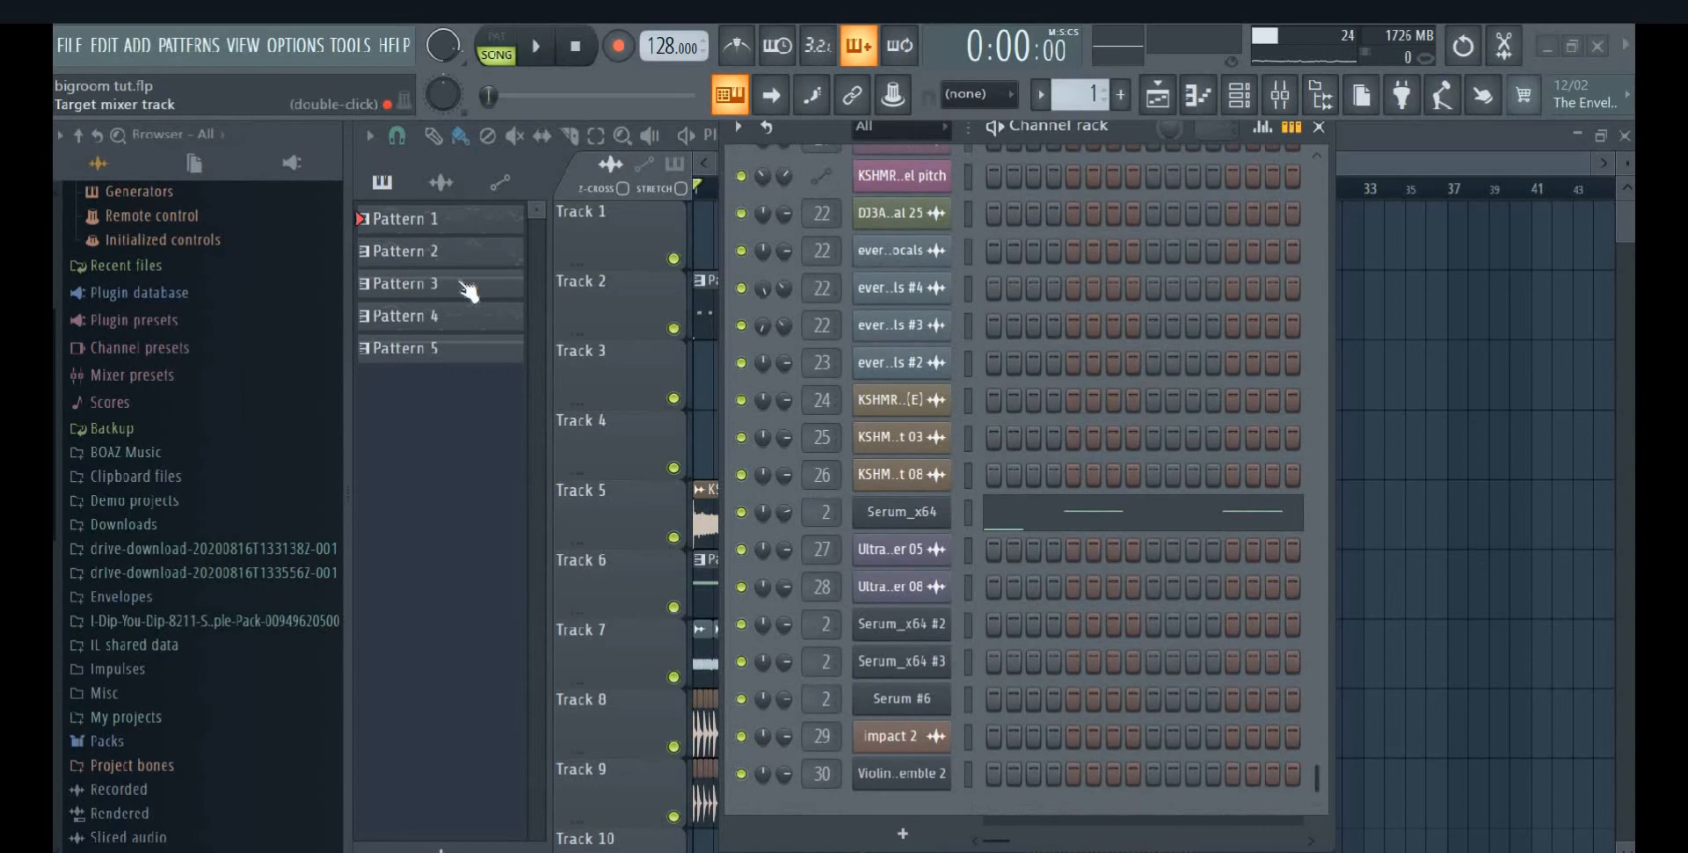
{"action": "left_click", "coordinate": [433, 251]}
{"action": "left_click", "coordinate": [1158, 94]}
{"action": "key", "text": "F6"}
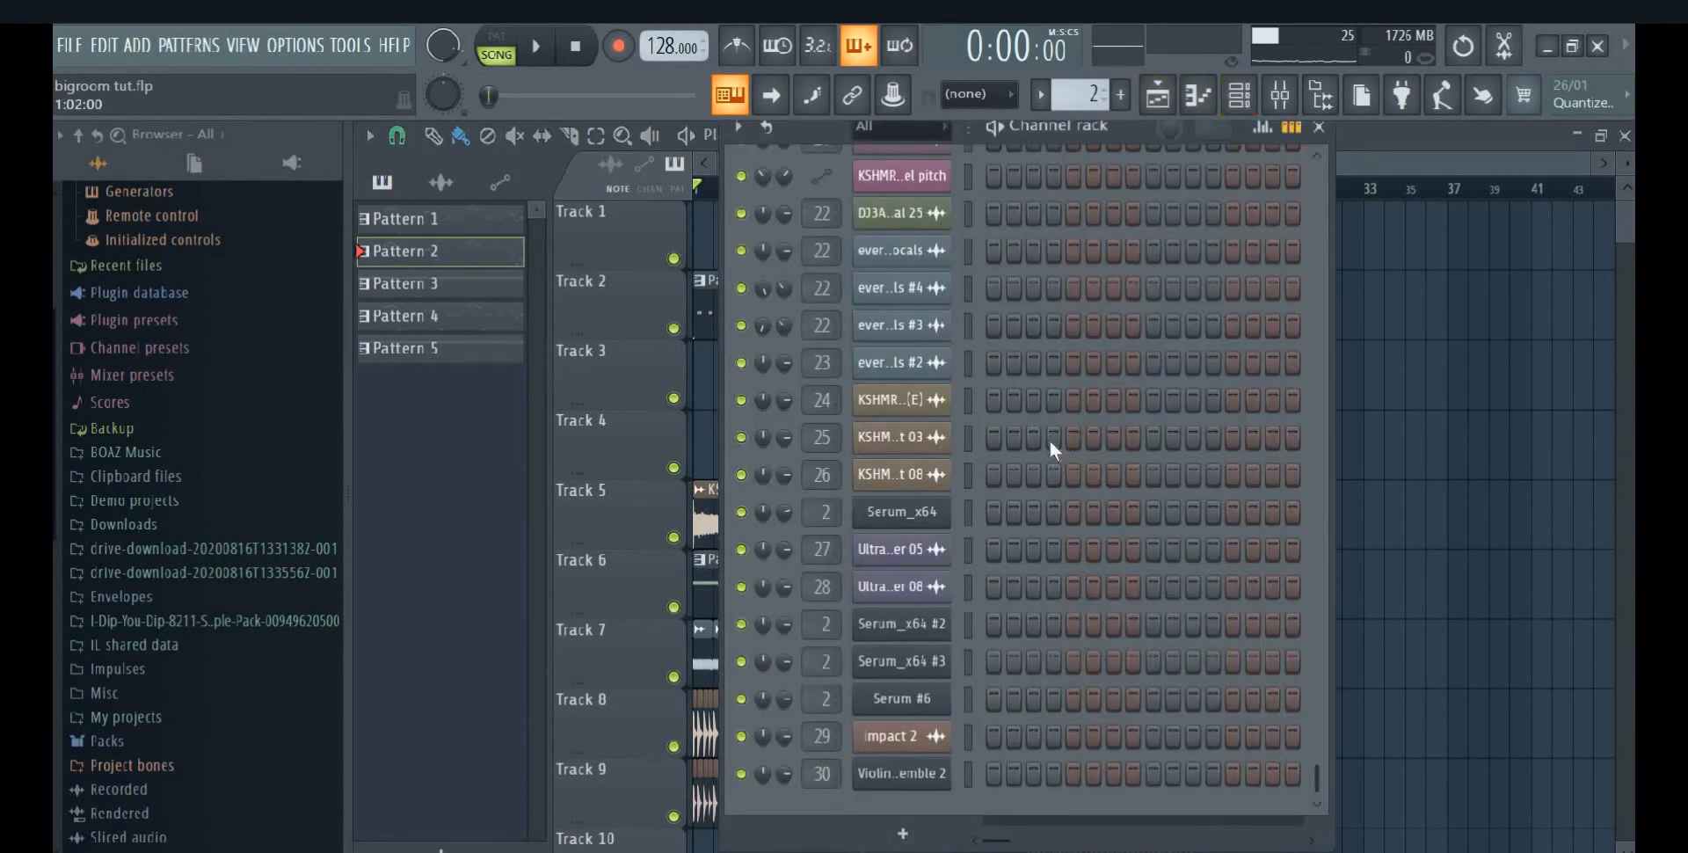
{"action": "scroll", "coordinate": [1054, 449], "scroll_direction": "up", "scroll_amount": 10}
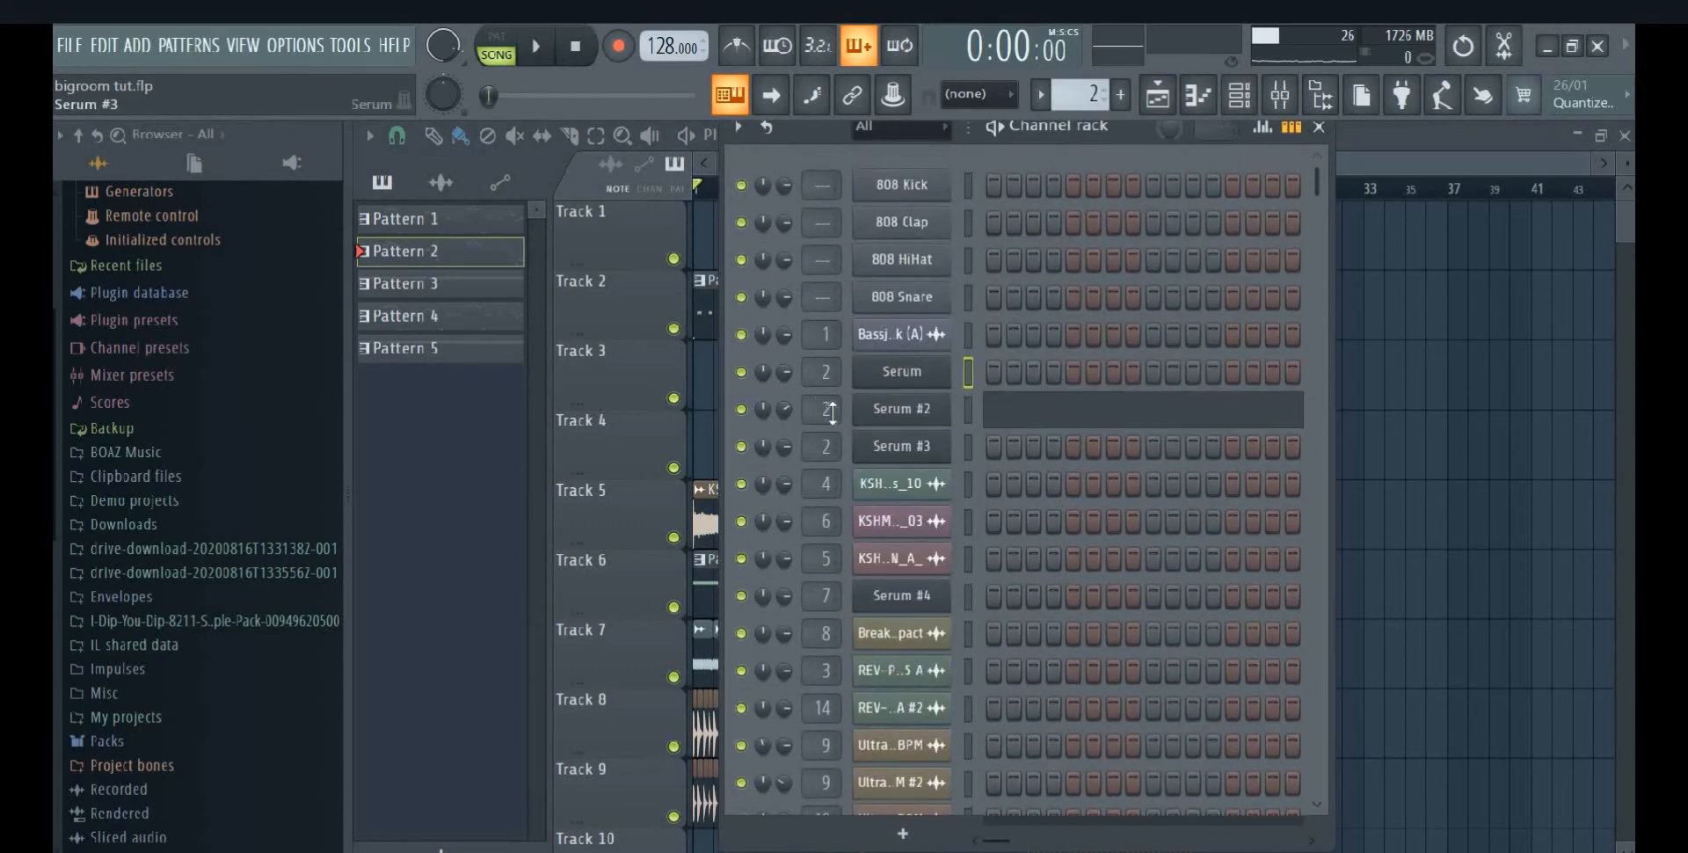
Select Pattern 4, check its channels and inspect the Kickstart effect on the Leads mixer track
{"action": "left_click", "coordinate": [484, 319]}
{"action": "left_click", "coordinate": [1158, 95]}
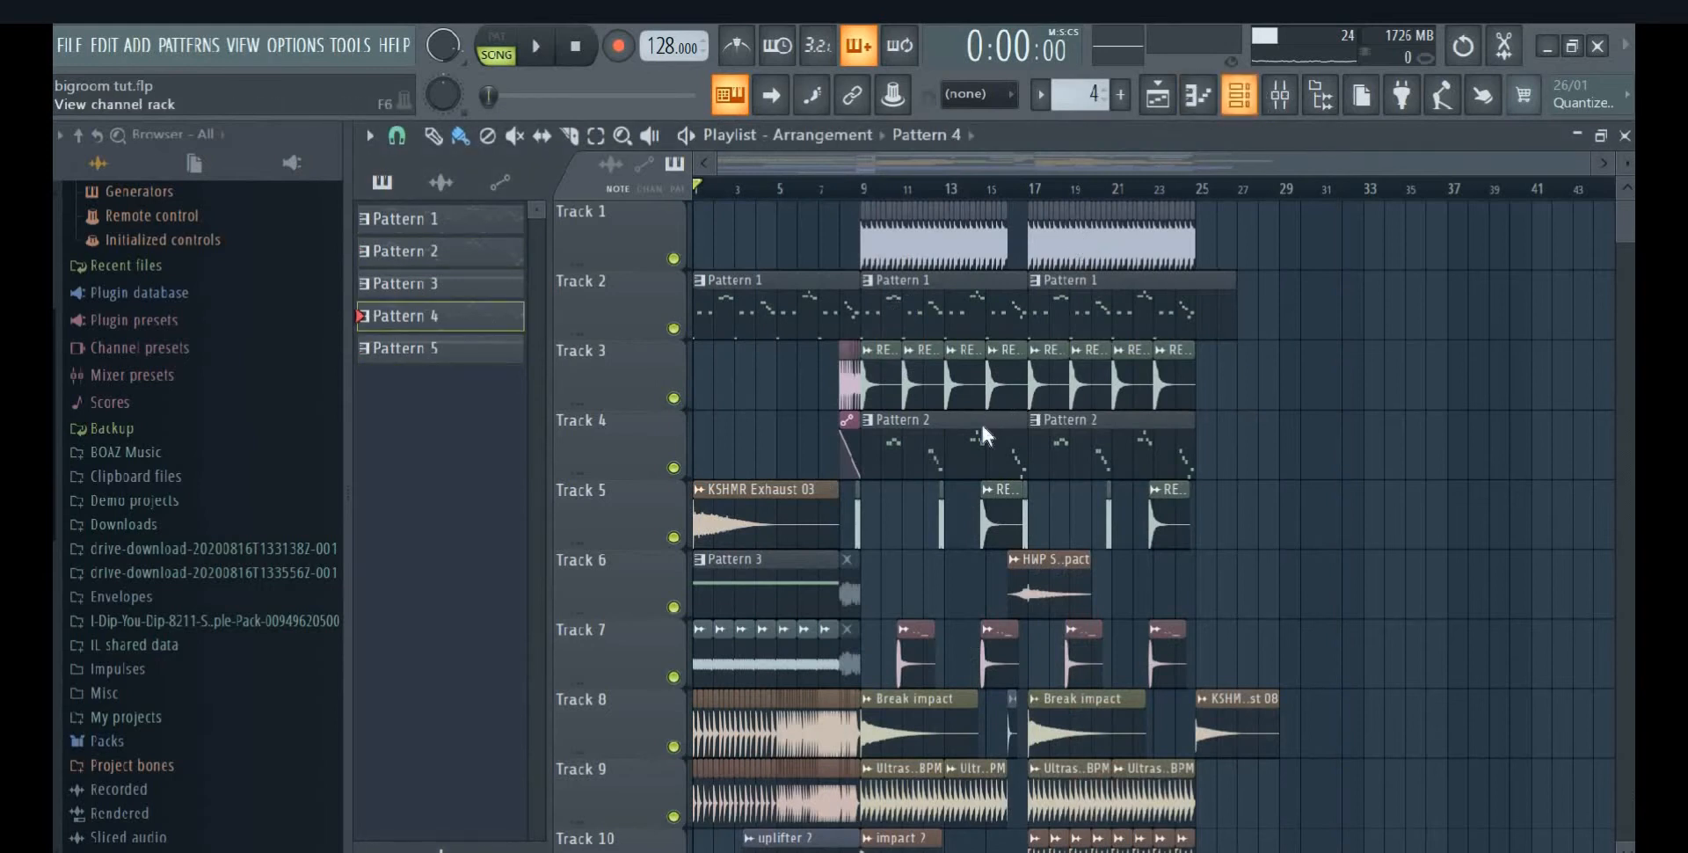
{"action": "key", "text": "F6"}
{"action": "scroll", "coordinate": [1005, 463], "scroll_direction": "down", "scroll_amount": 8}
{"action": "left_click", "coordinate": [822, 624]}
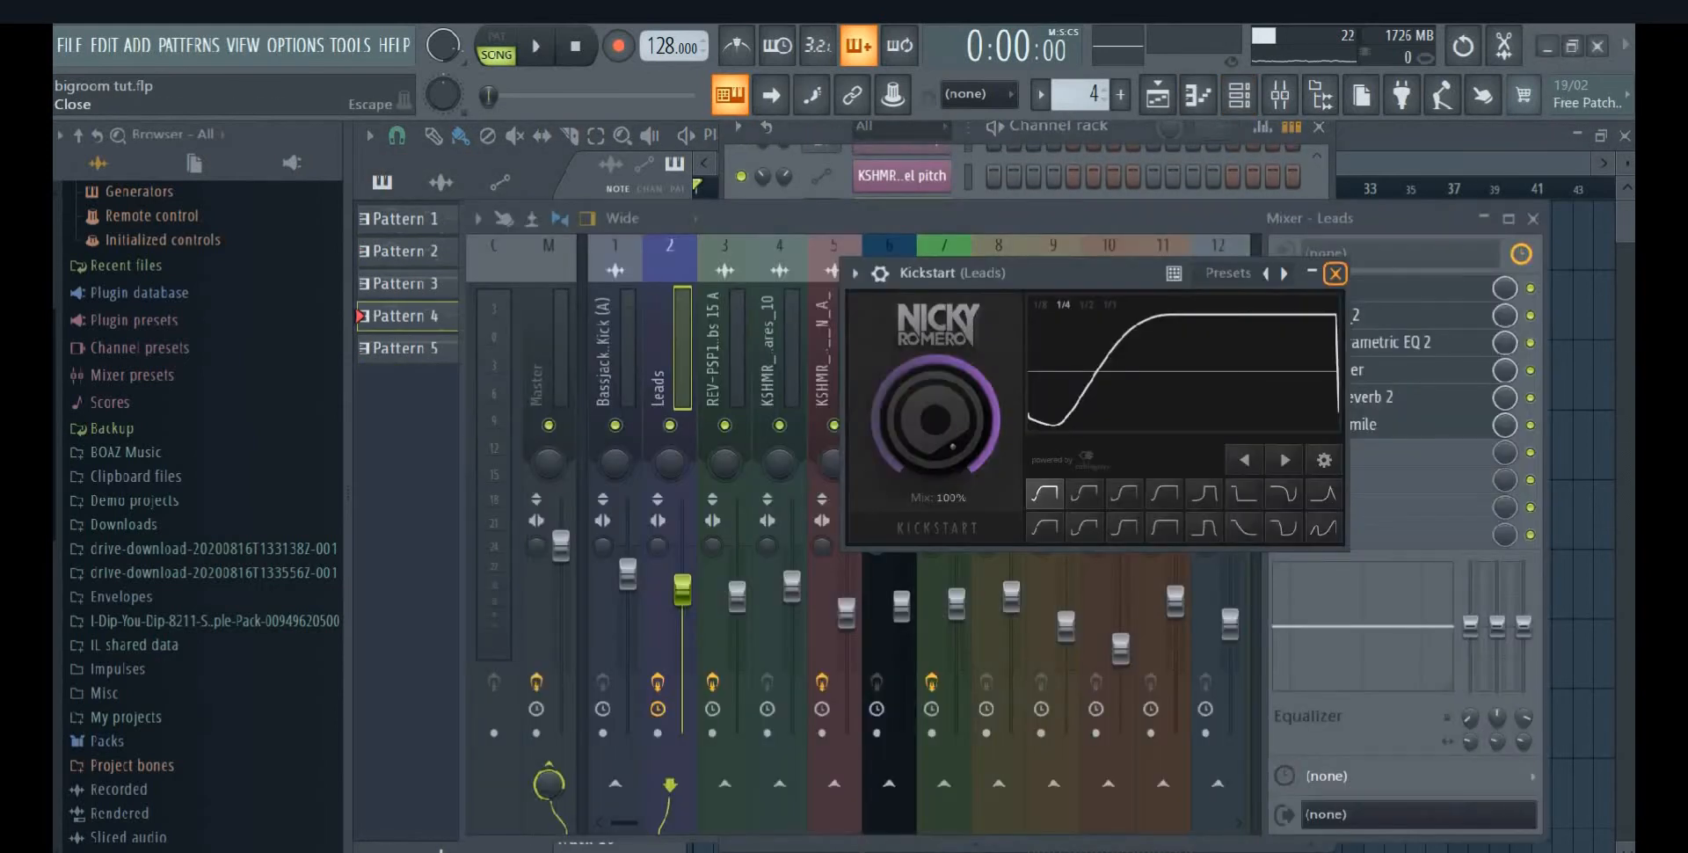
Inspect the Biggifier_2 effect on the Leads mixer track, close it and look through the plugin's web page
{"action": "left_click", "coordinate": [1396, 313]}
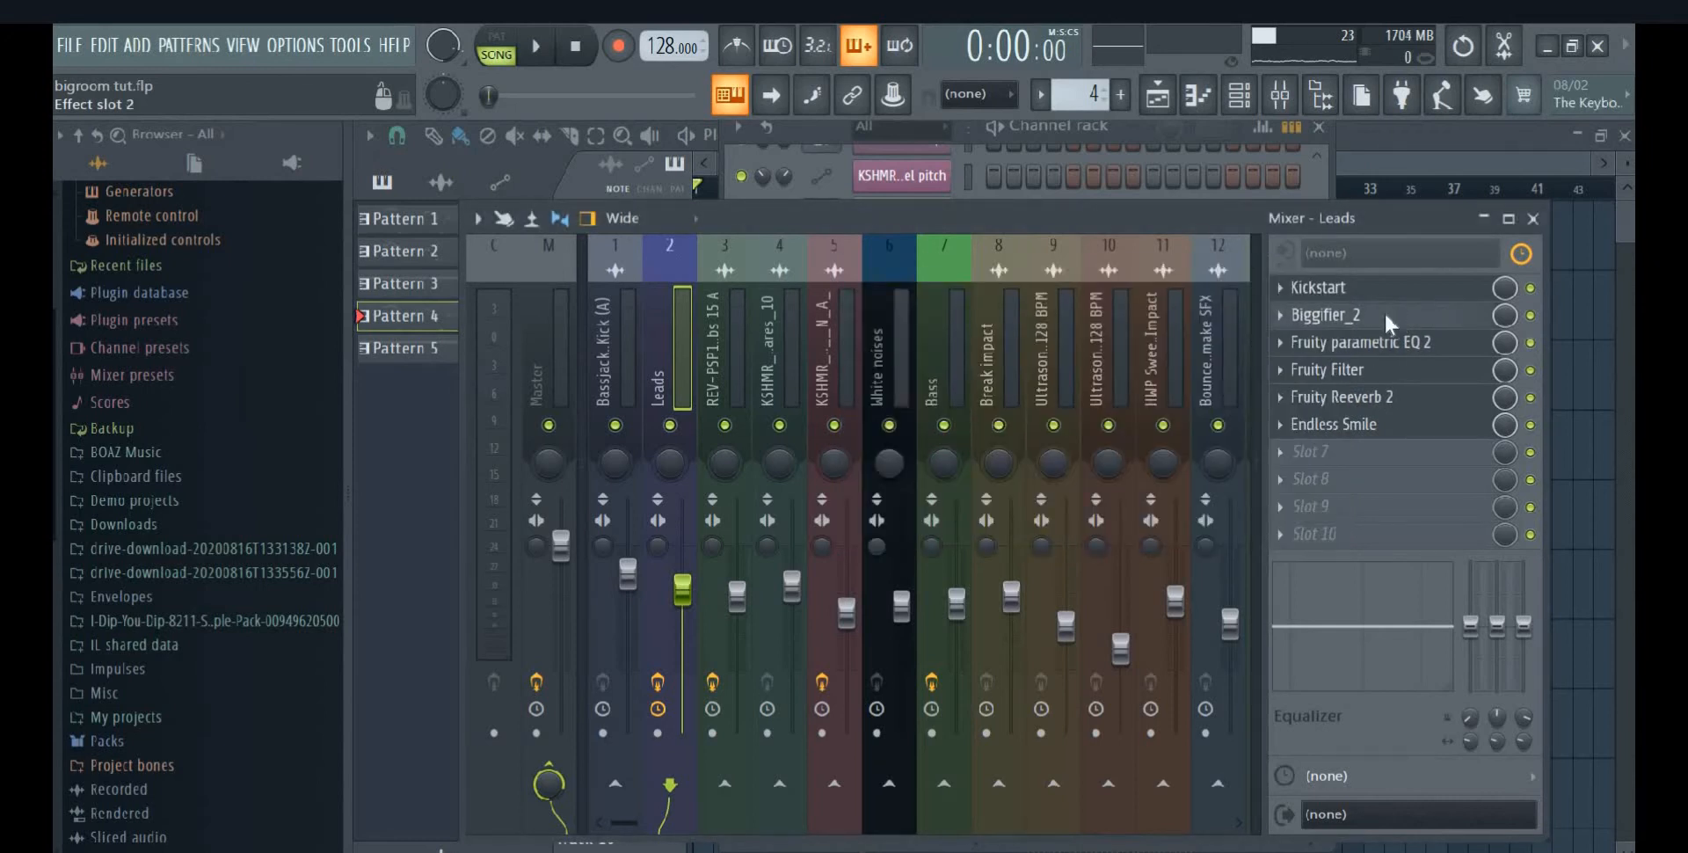
{"action": "left_click", "coordinate": [1385, 312]}
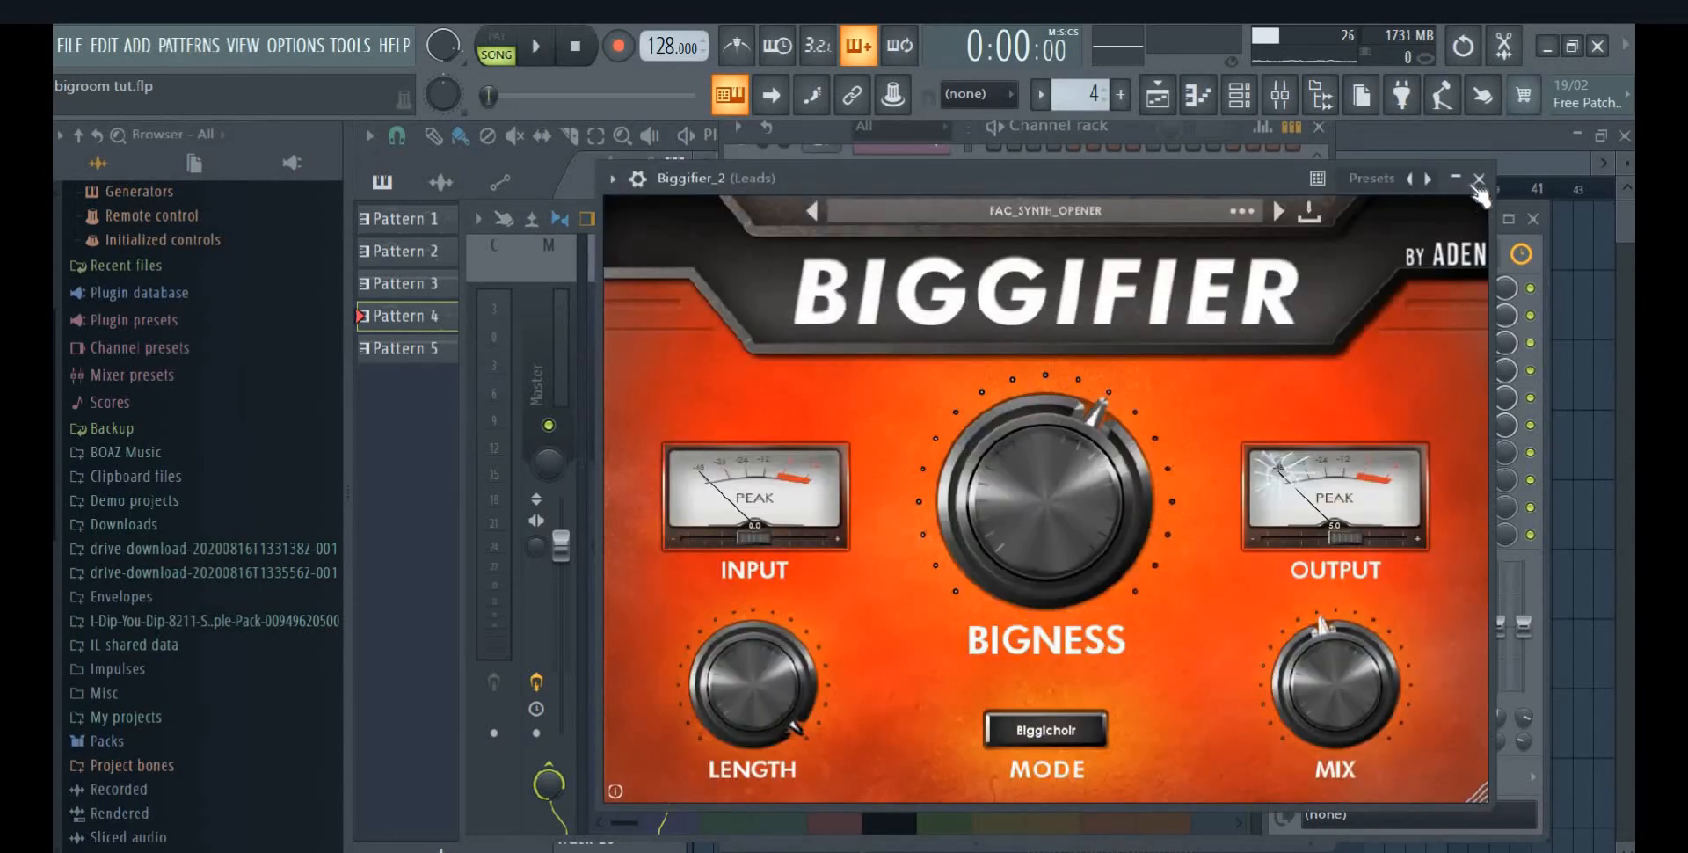
{"action": "left_click", "coordinate": [1479, 178]}
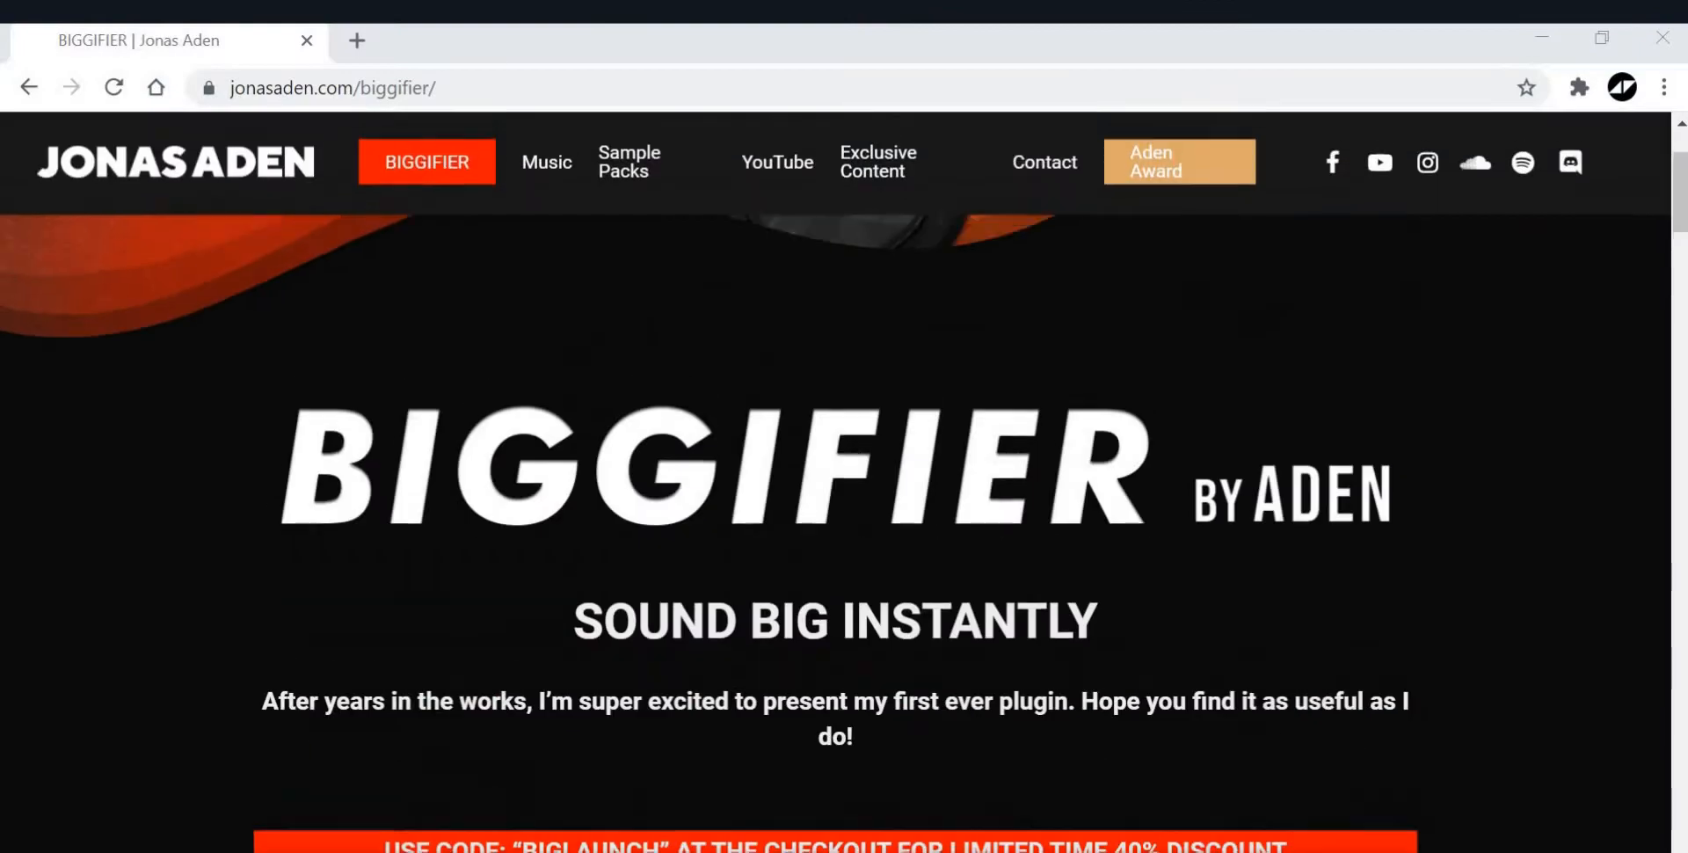
{"action": "scroll", "coordinate": [1235, 605], "scroll_direction": "down", "scroll_amount": 18}
{"action": "scroll", "coordinate": [415, 369], "scroll_direction": "up", "scroll_amount": 3}
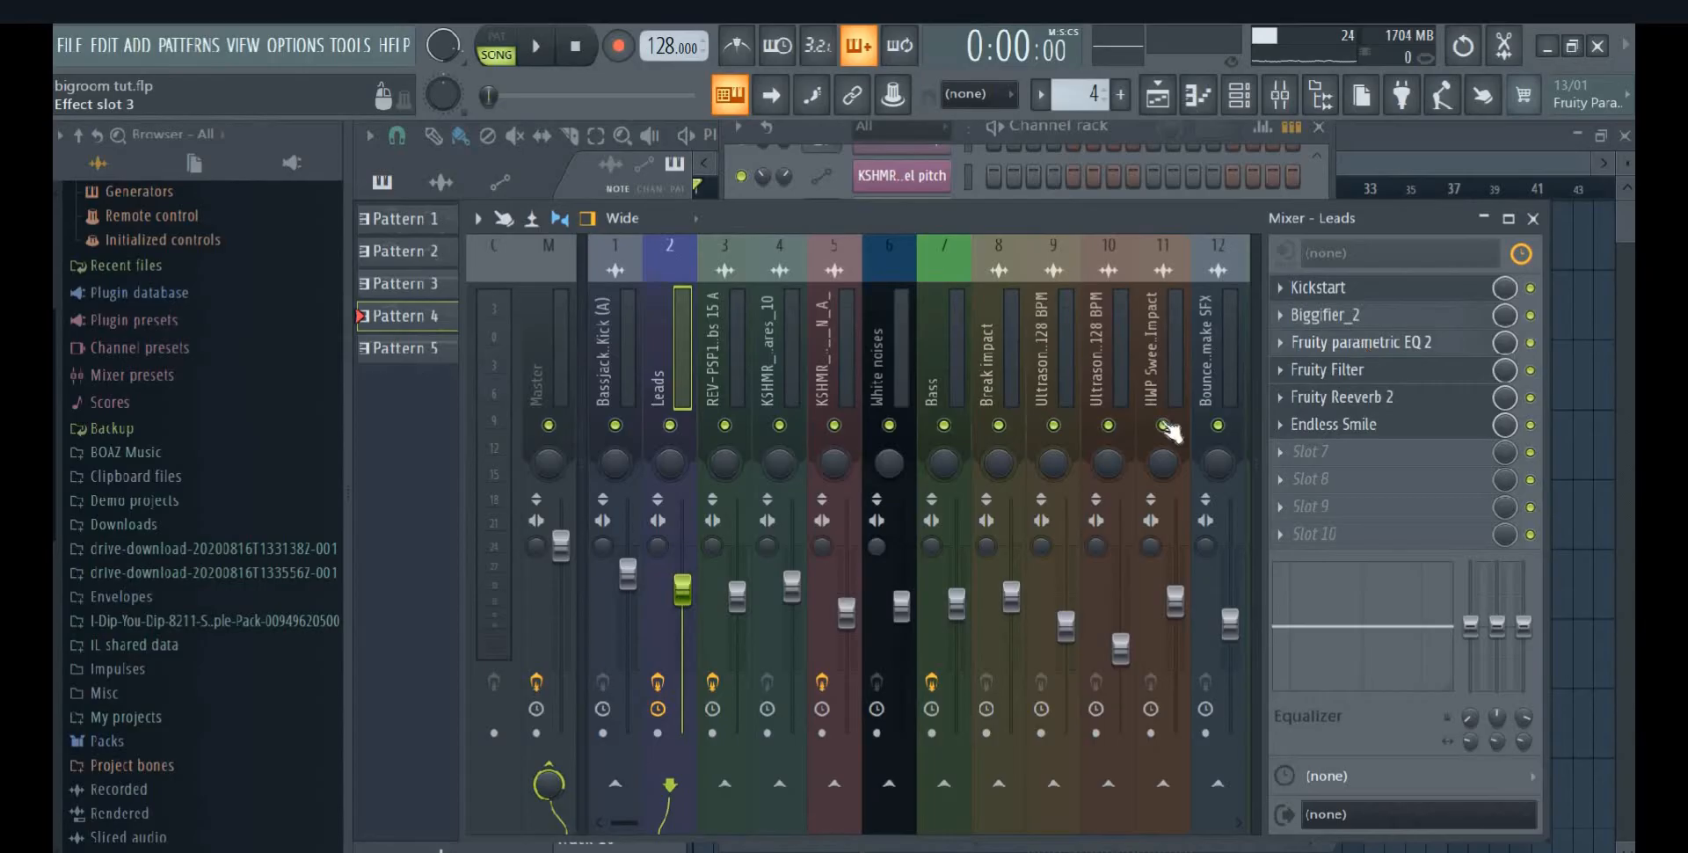
Inspect Fruity Parametric EQ 2, Fruity Filter, Fruity Reeverb 2 and Endless Smile on the Leads mixer track
{"action": "left_click", "coordinate": [1361, 342]}
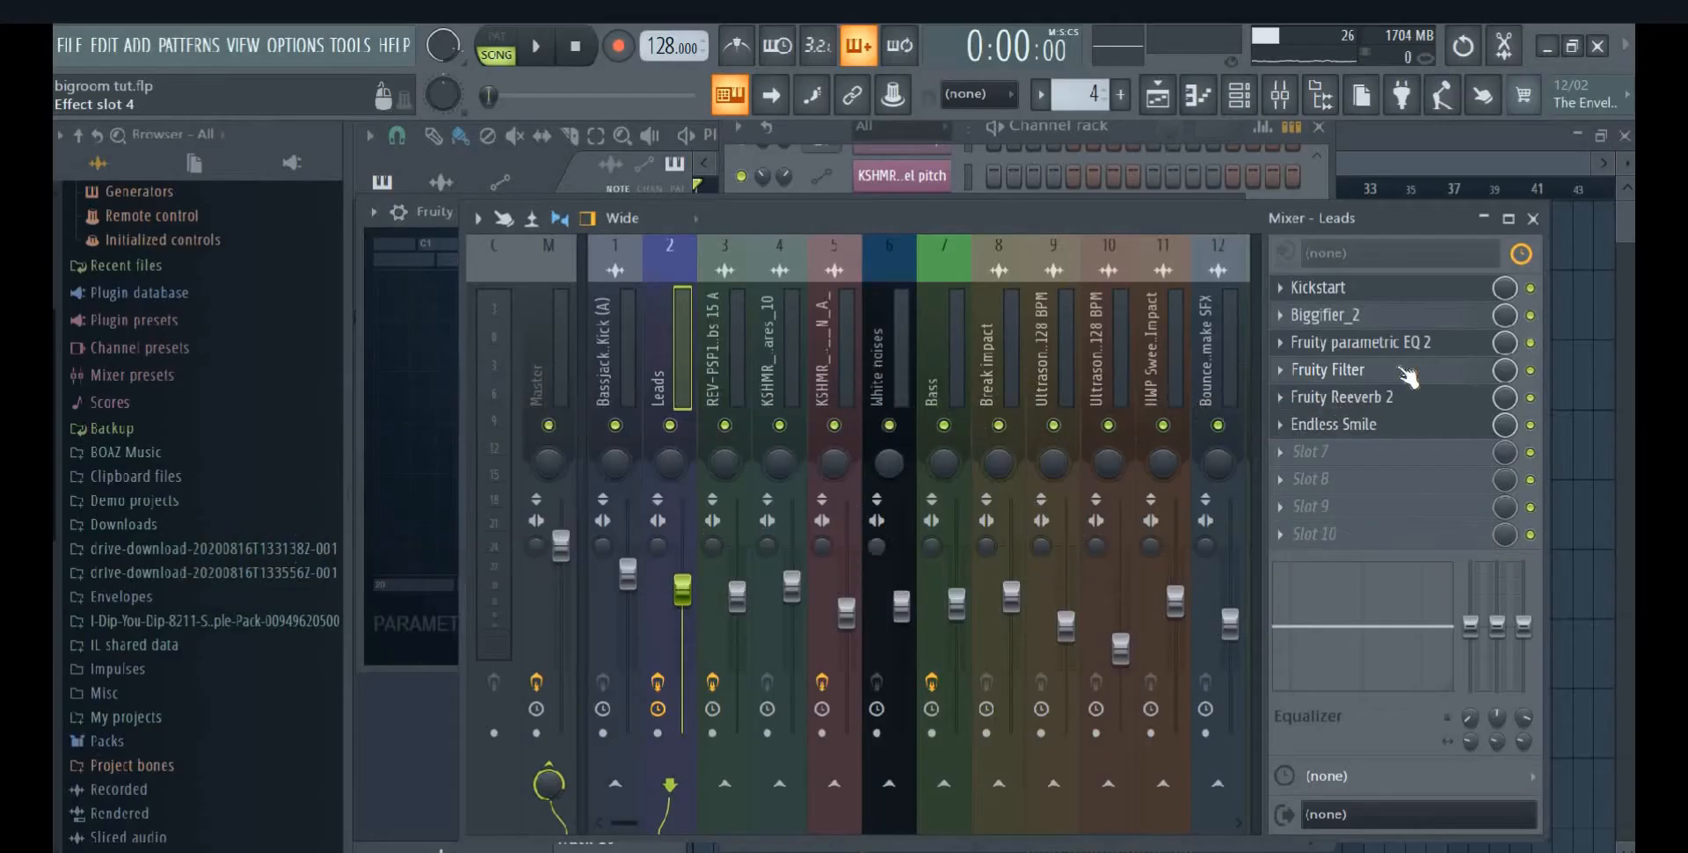
{"action": "left_click", "coordinate": [1394, 371]}
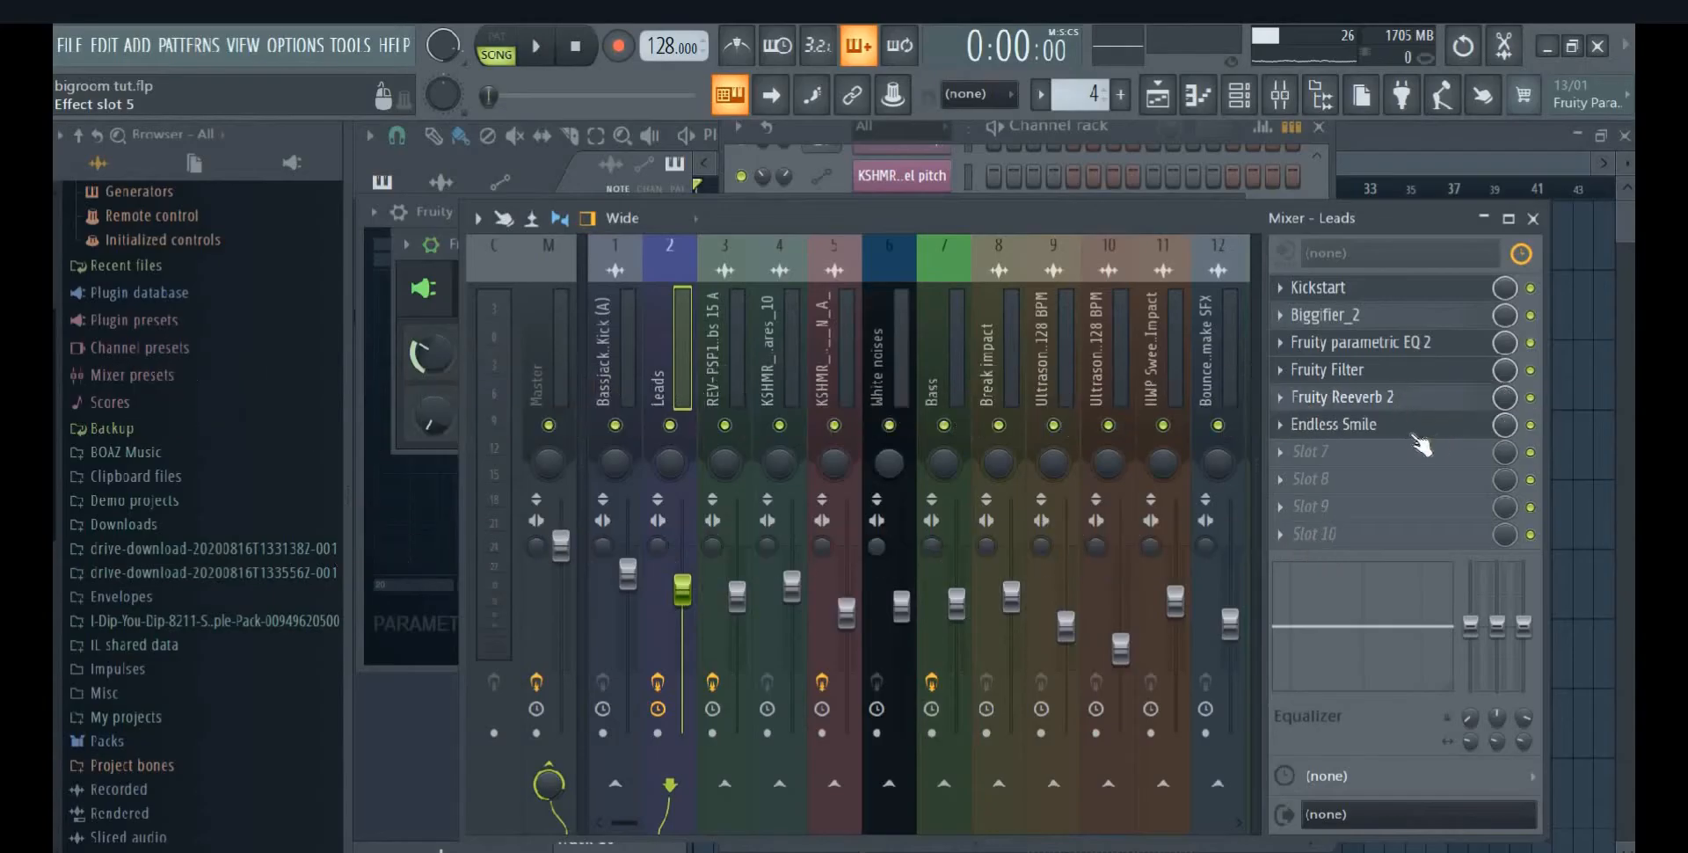
{"action": "left_click", "coordinate": [1337, 397]}
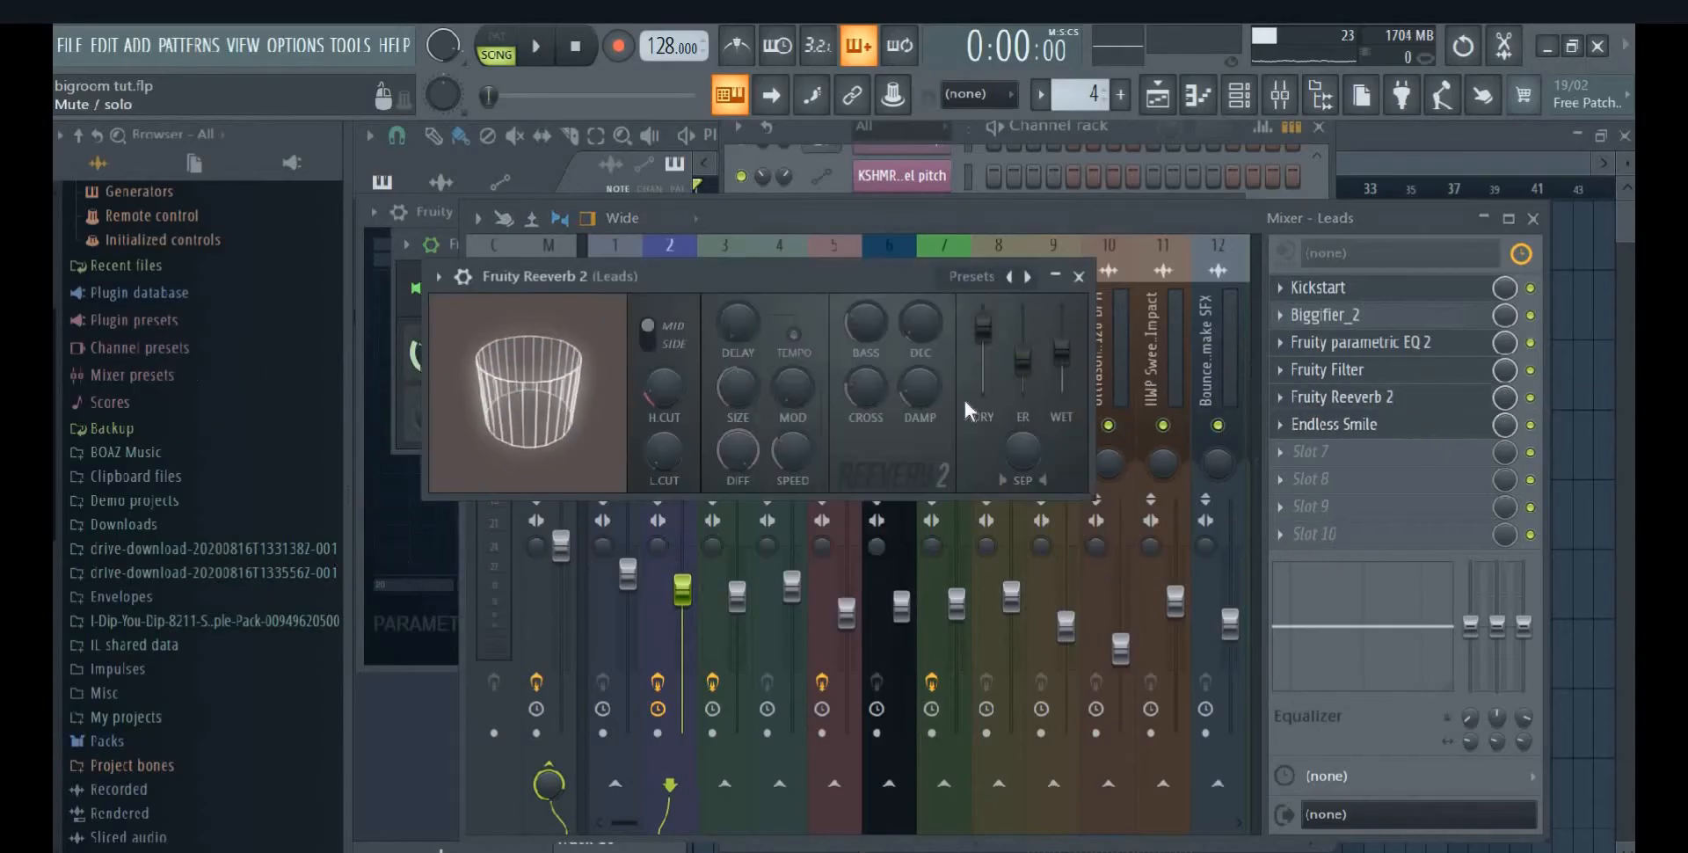
{"action": "left_click", "coordinate": [1350, 424]}
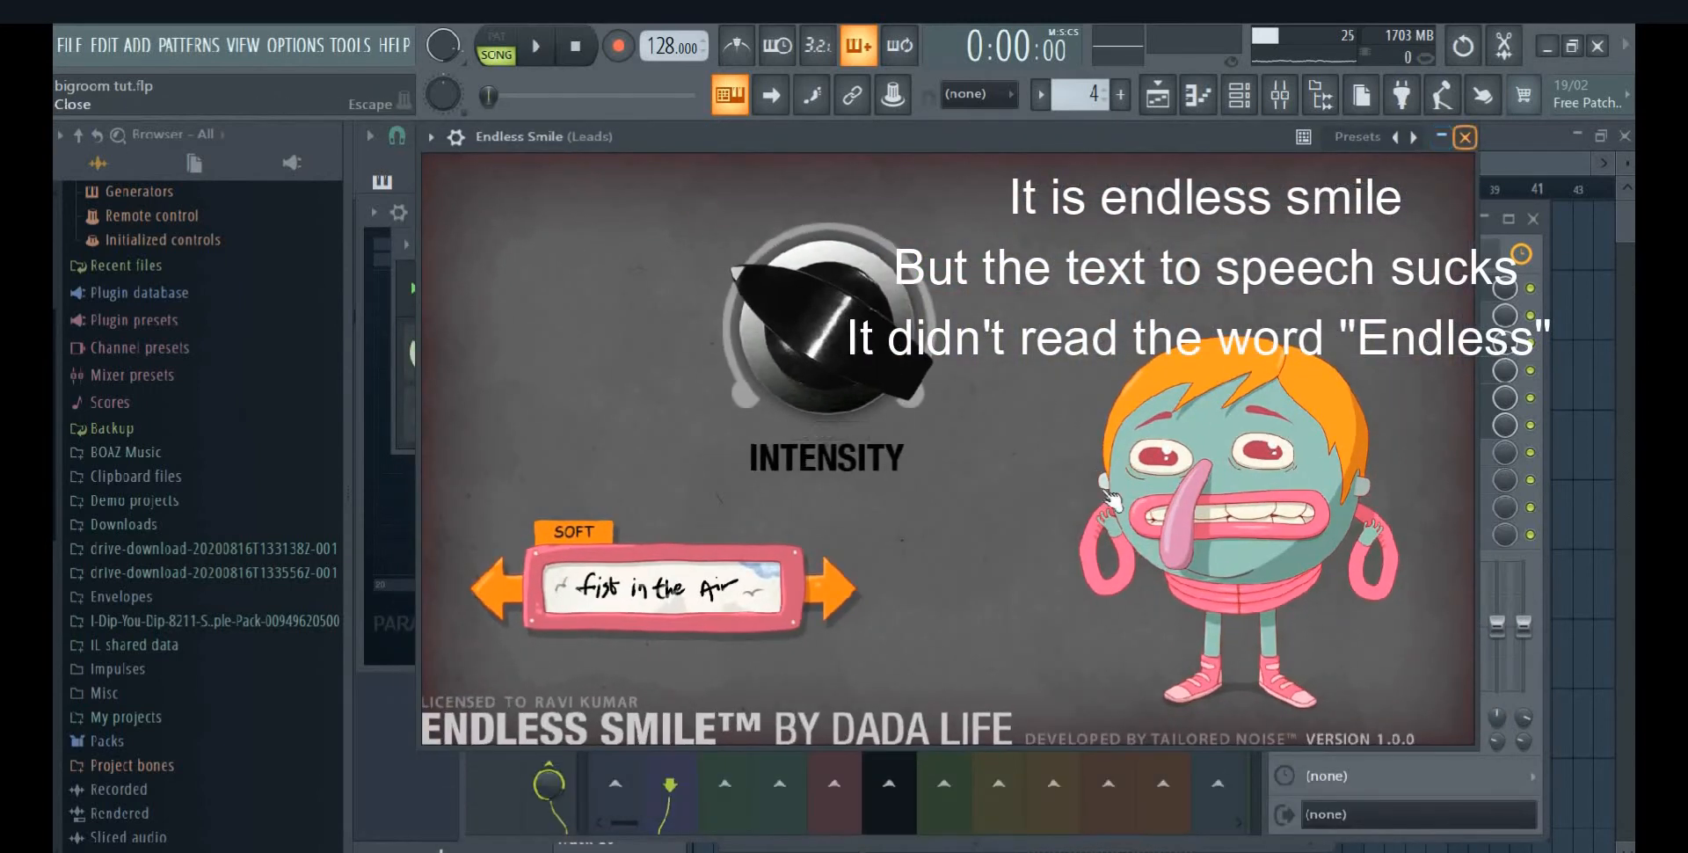
{"action": "left_click", "coordinate": [1465, 137]}
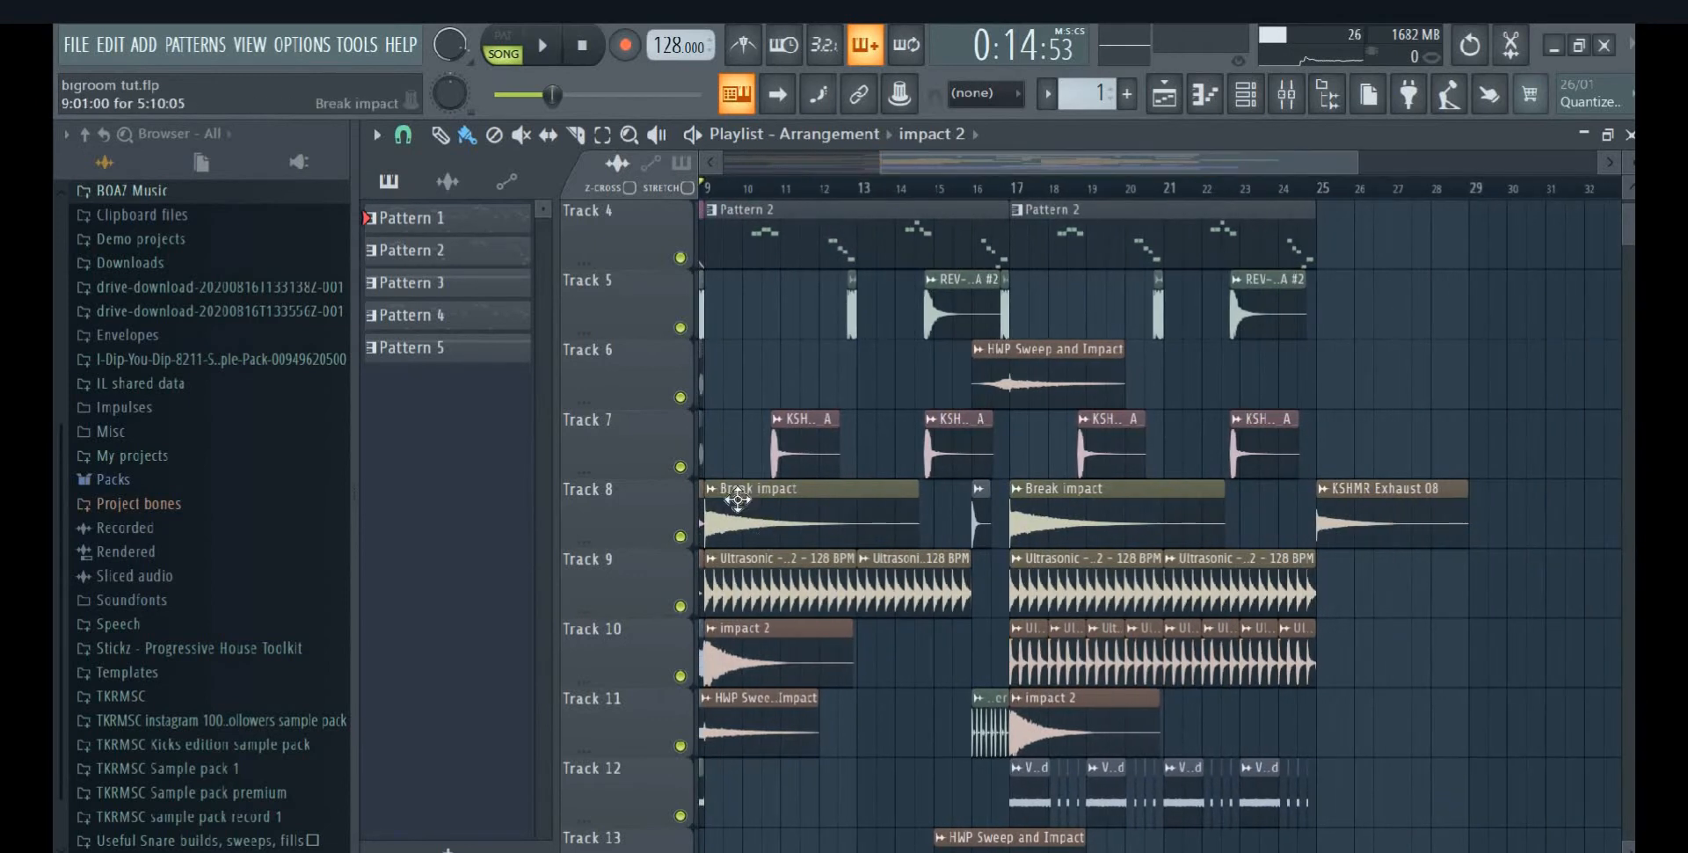
Examine the arrangement of impact, percussion, sweep and stab clips across the drop in the playlist
{"action": "scroll", "coordinate": [844, 369], "scroll_direction": "down", "scroll_amount": 2}
{"action": "left_click_drag", "start_coordinate": [951, 163], "coordinate": [914, 164]}
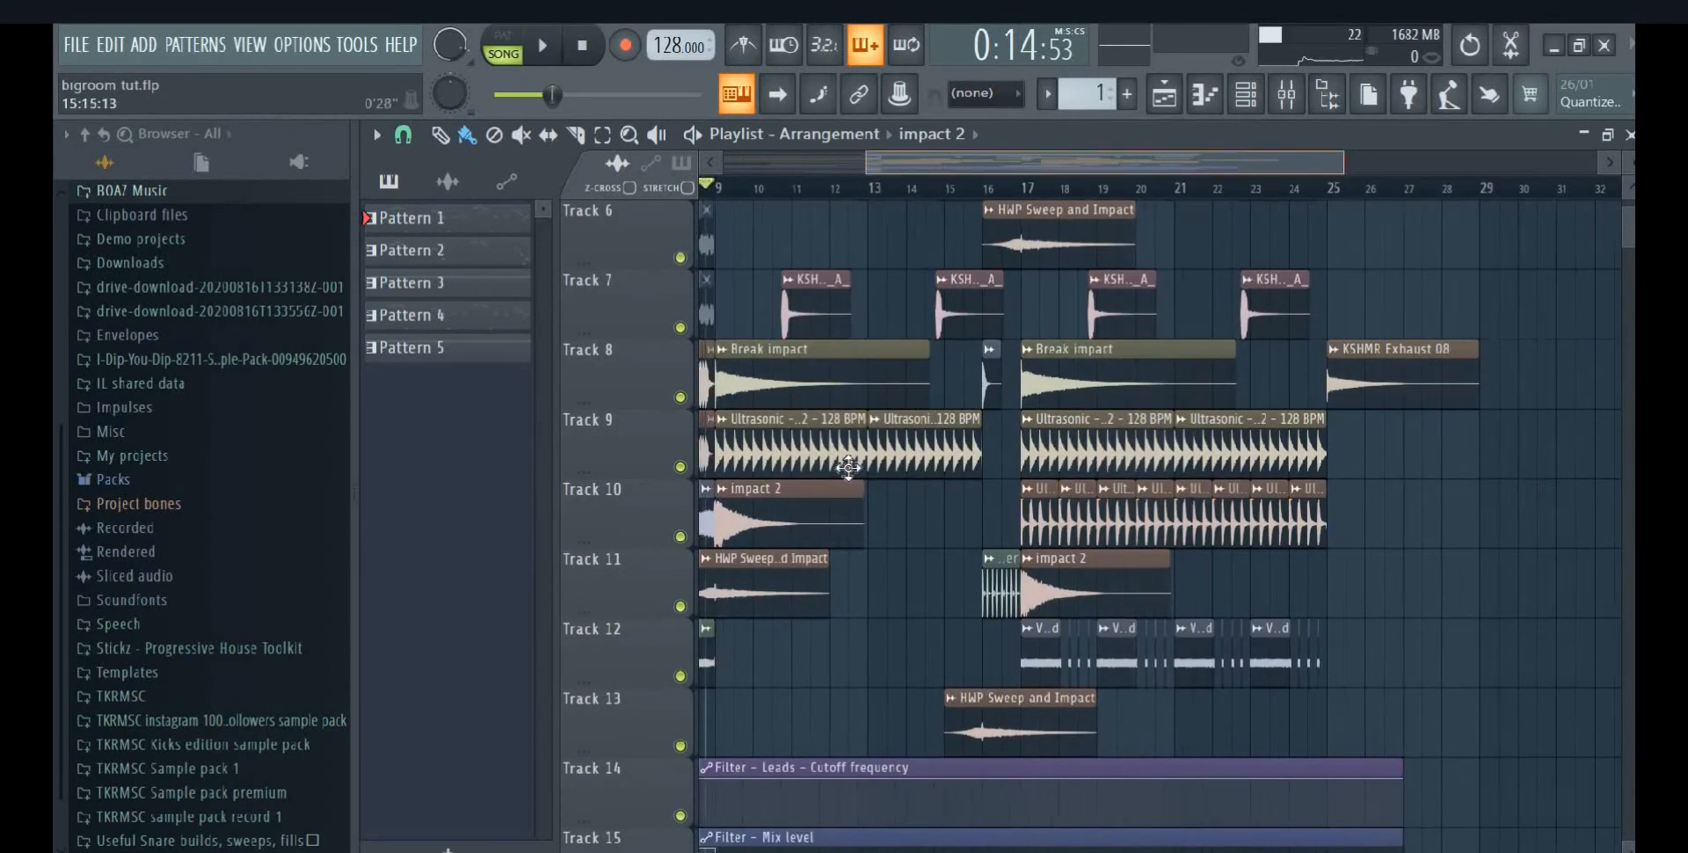
{"action": "left_click_drag", "start_coordinate": [761, 560], "coordinate": [724, 578]}
{"action": "scroll", "coordinate": [651, 577], "scroll_direction": "down", "scroll_amount": 2}
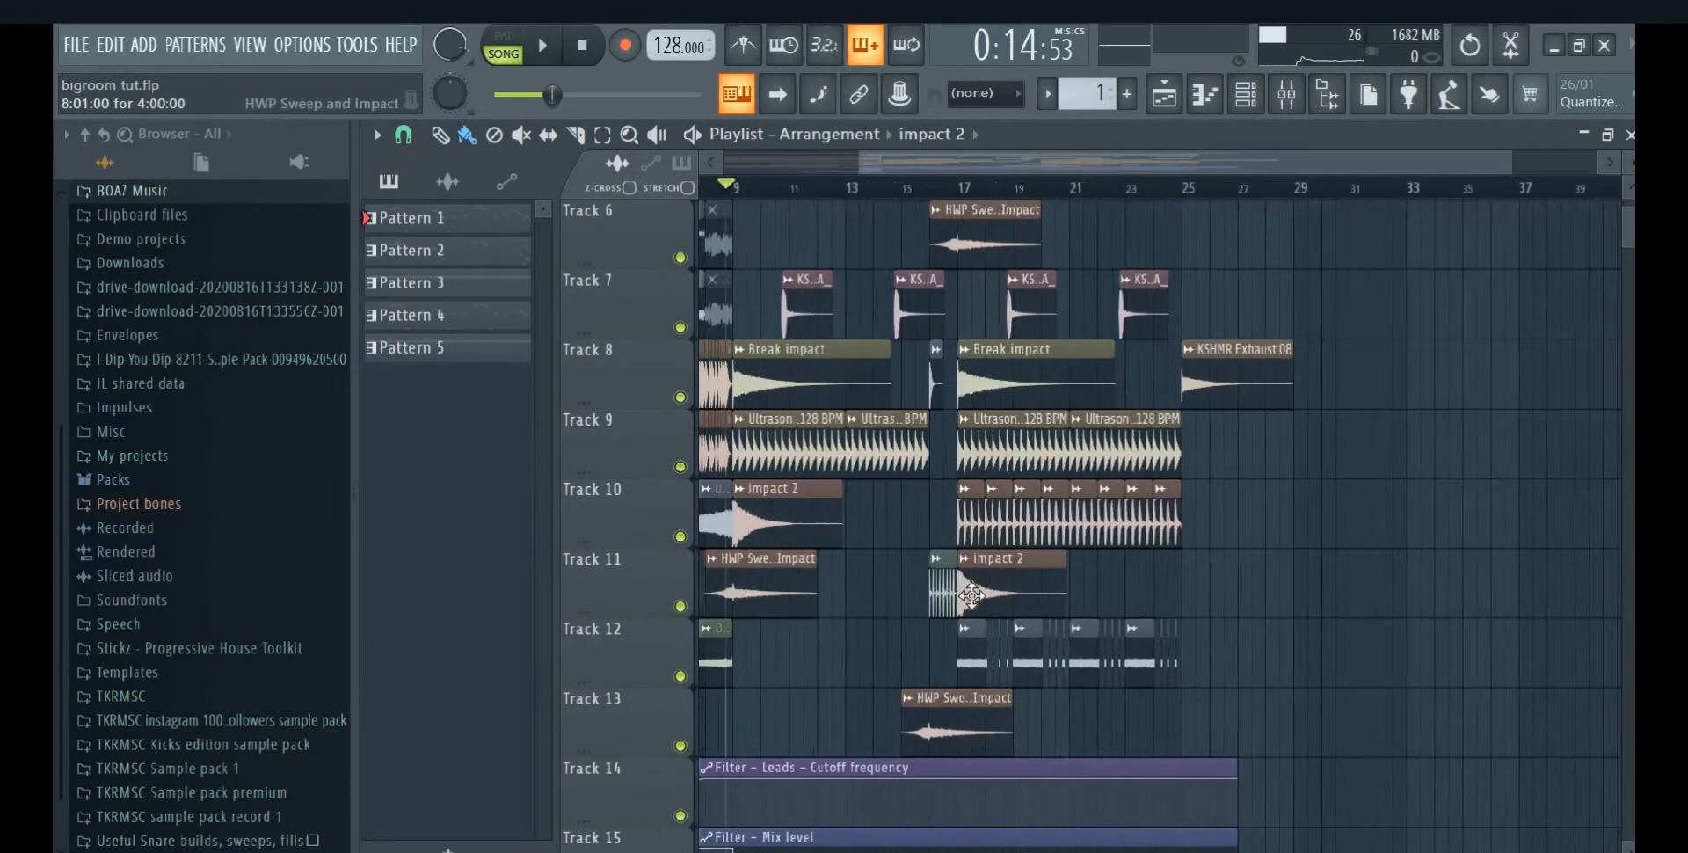
{"action": "scroll", "coordinate": [1345, 405], "scroll_direction": "up", "scroll_amount": 5}
{"action": "scroll", "coordinate": [1369, 473], "scroll_direction": "down", "scroll_amount": 3}
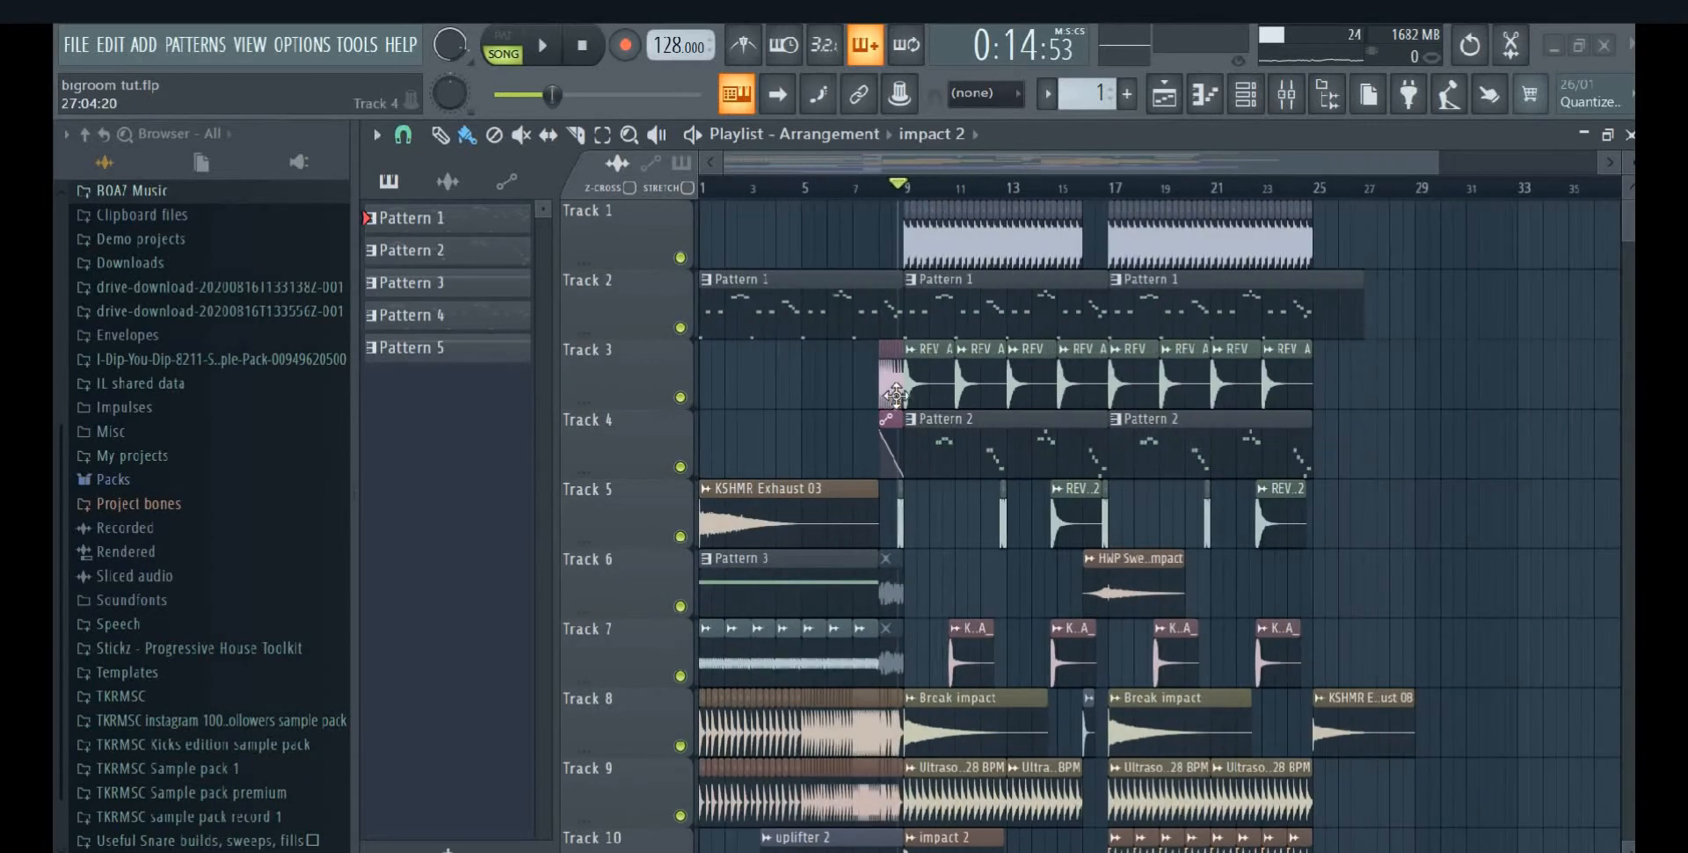
{"action": "scroll", "coordinate": [1203, 381], "scroll_direction": "up", "scroll_amount": 2}
Open the REV-PSP1 Drop Stabs 15 A sample settings and check the effects on its mixer track
{"action": "double_click", "coordinate": [892, 406]}
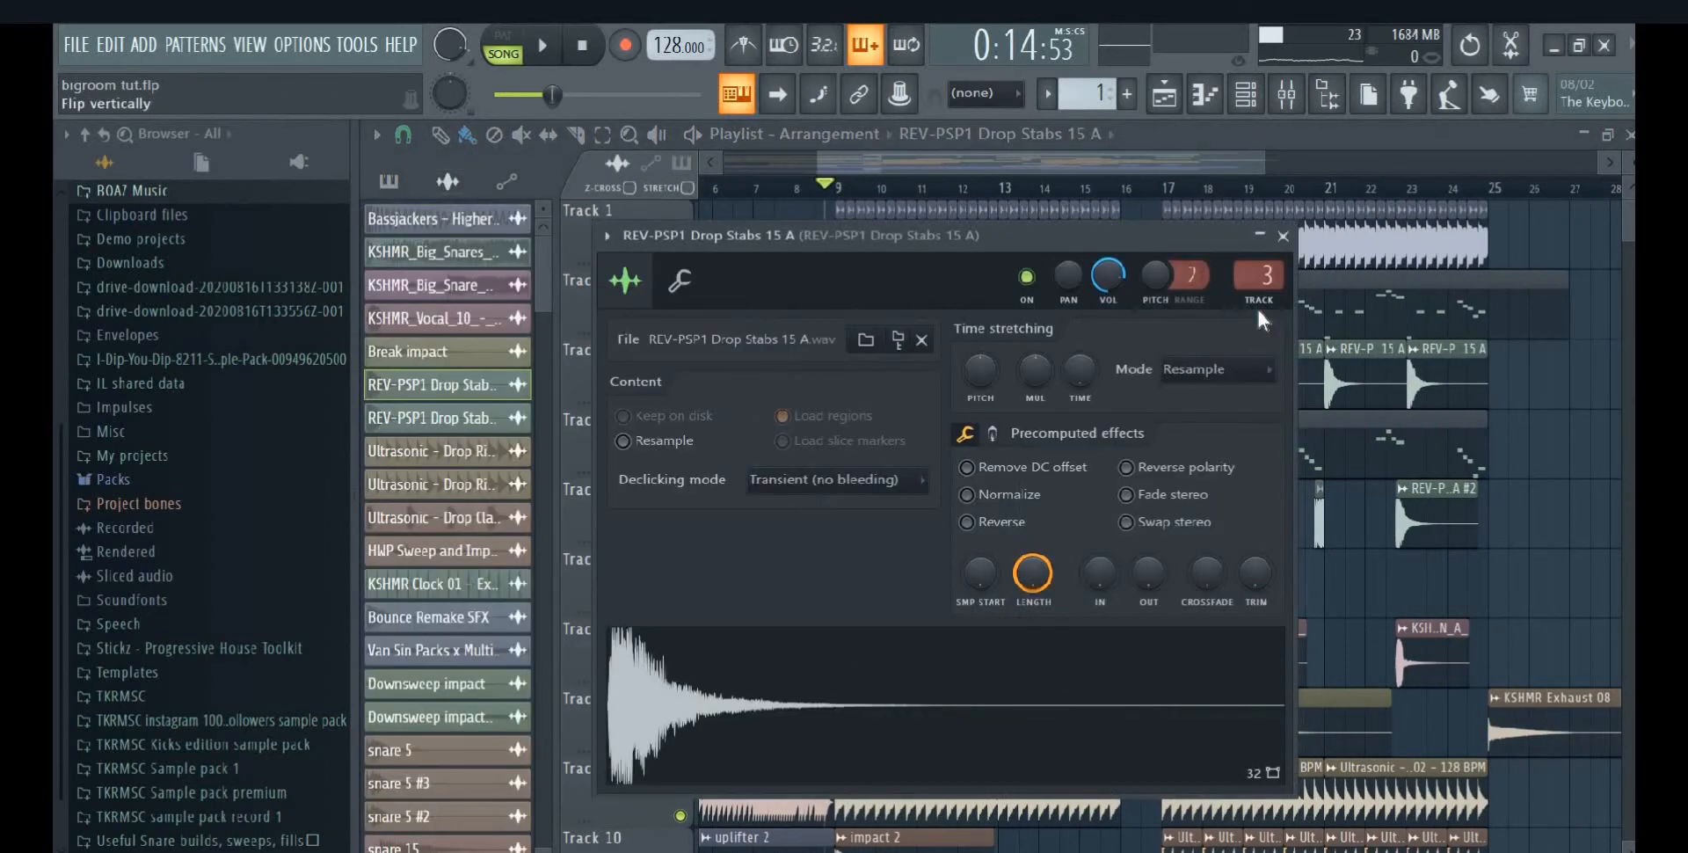
{"action": "left_click", "coordinate": [1288, 97]}
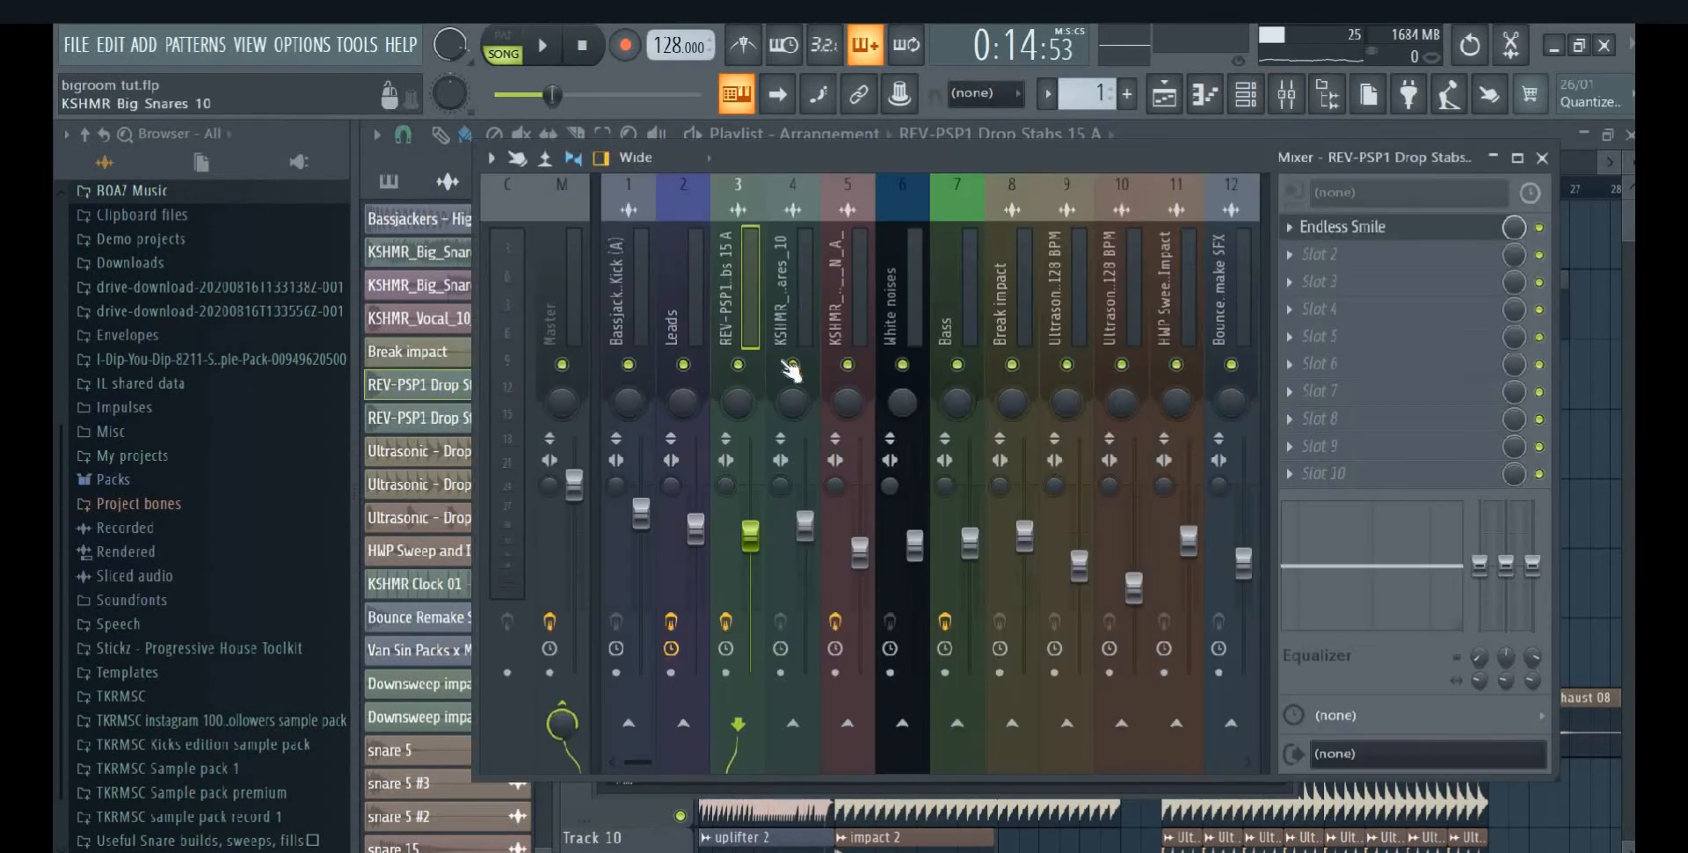
{"action": "key", "text": "F9"}
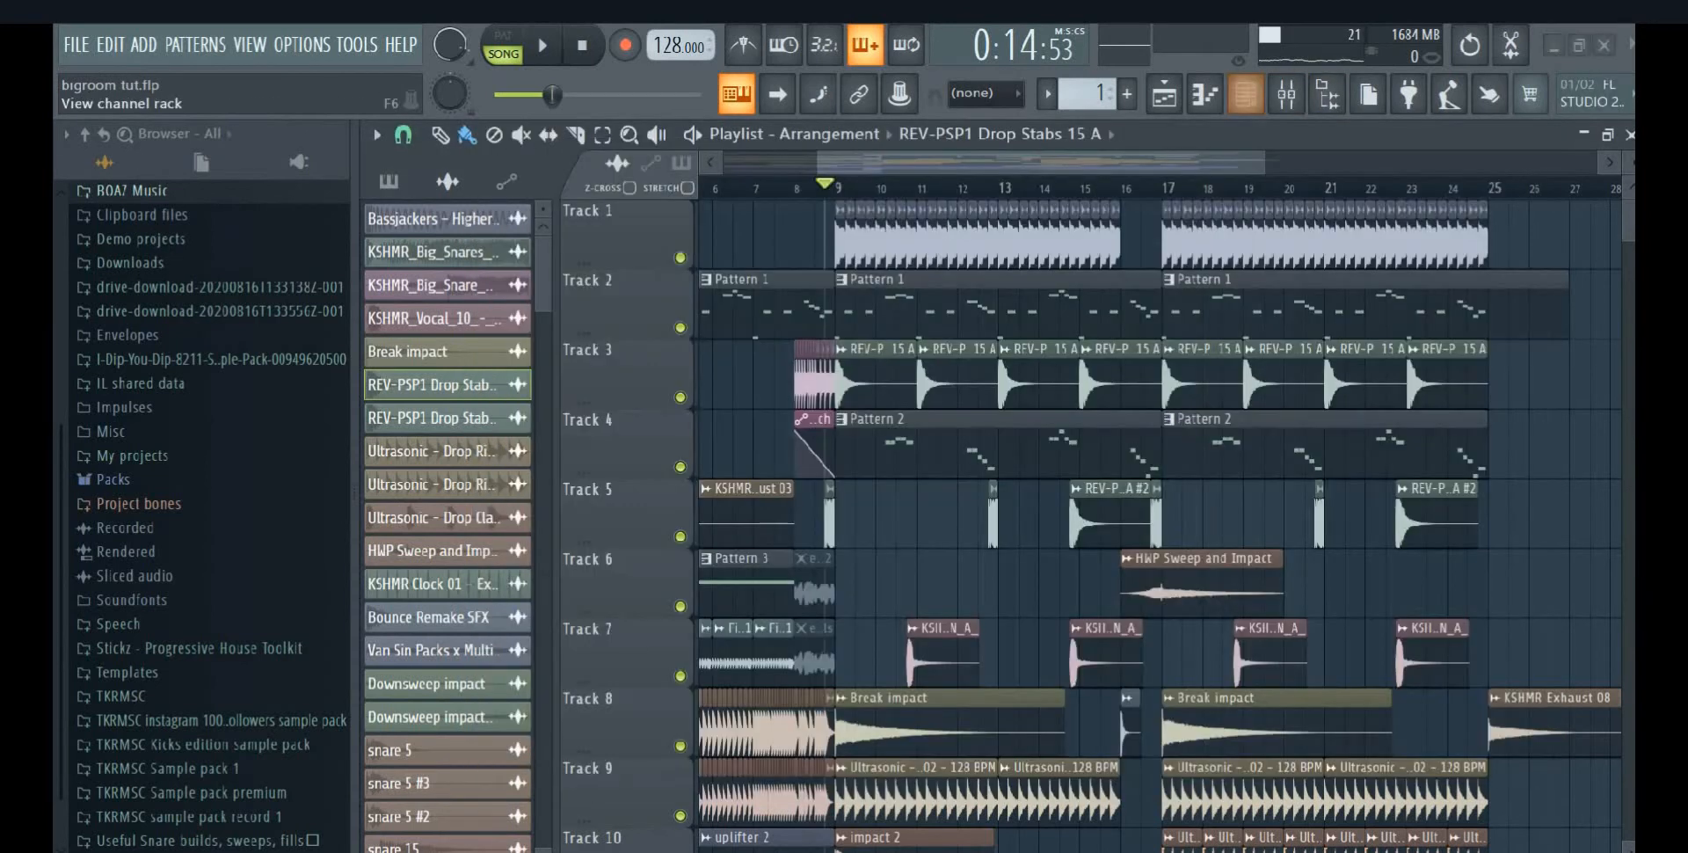
Look through the audio channels in the channel rack and check the Ultrasonic drop clap's mixer track
{"action": "key", "text": "F6"}
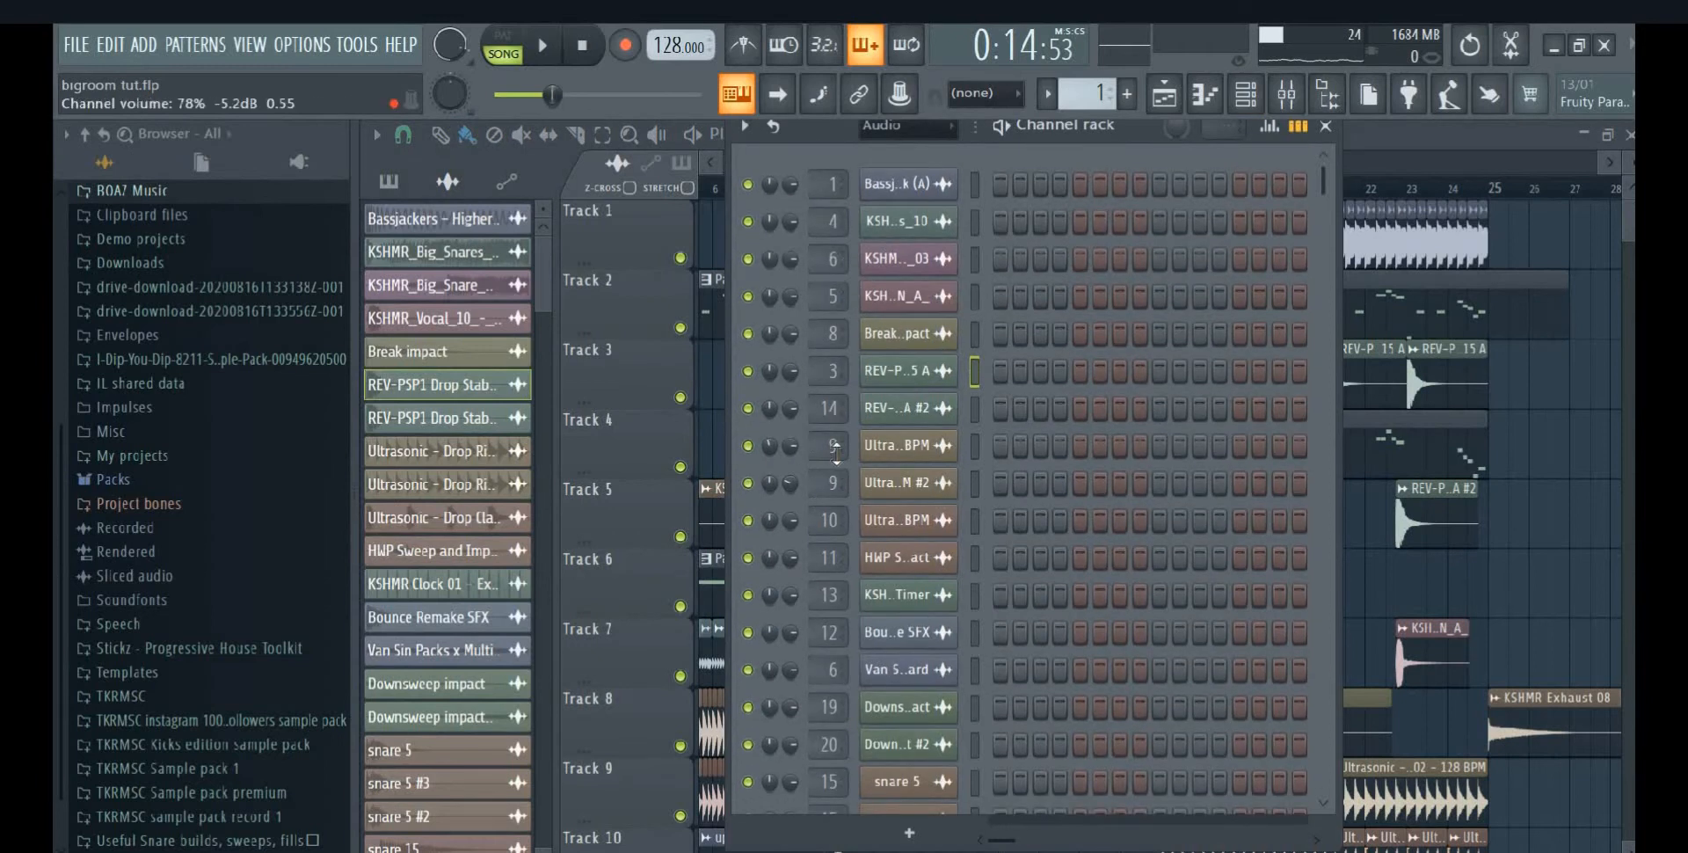
{"action": "scroll", "coordinate": [829, 486], "scroll_direction": "down", "scroll_amount": 8}
{"action": "scroll", "coordinate": [875, 607], "scroll_direction": "down", "scroll_amount": 3}
{"action": "scroll", "coordinate": [858, 652], "scroll_direction": "down", "scroll_amount": 4}
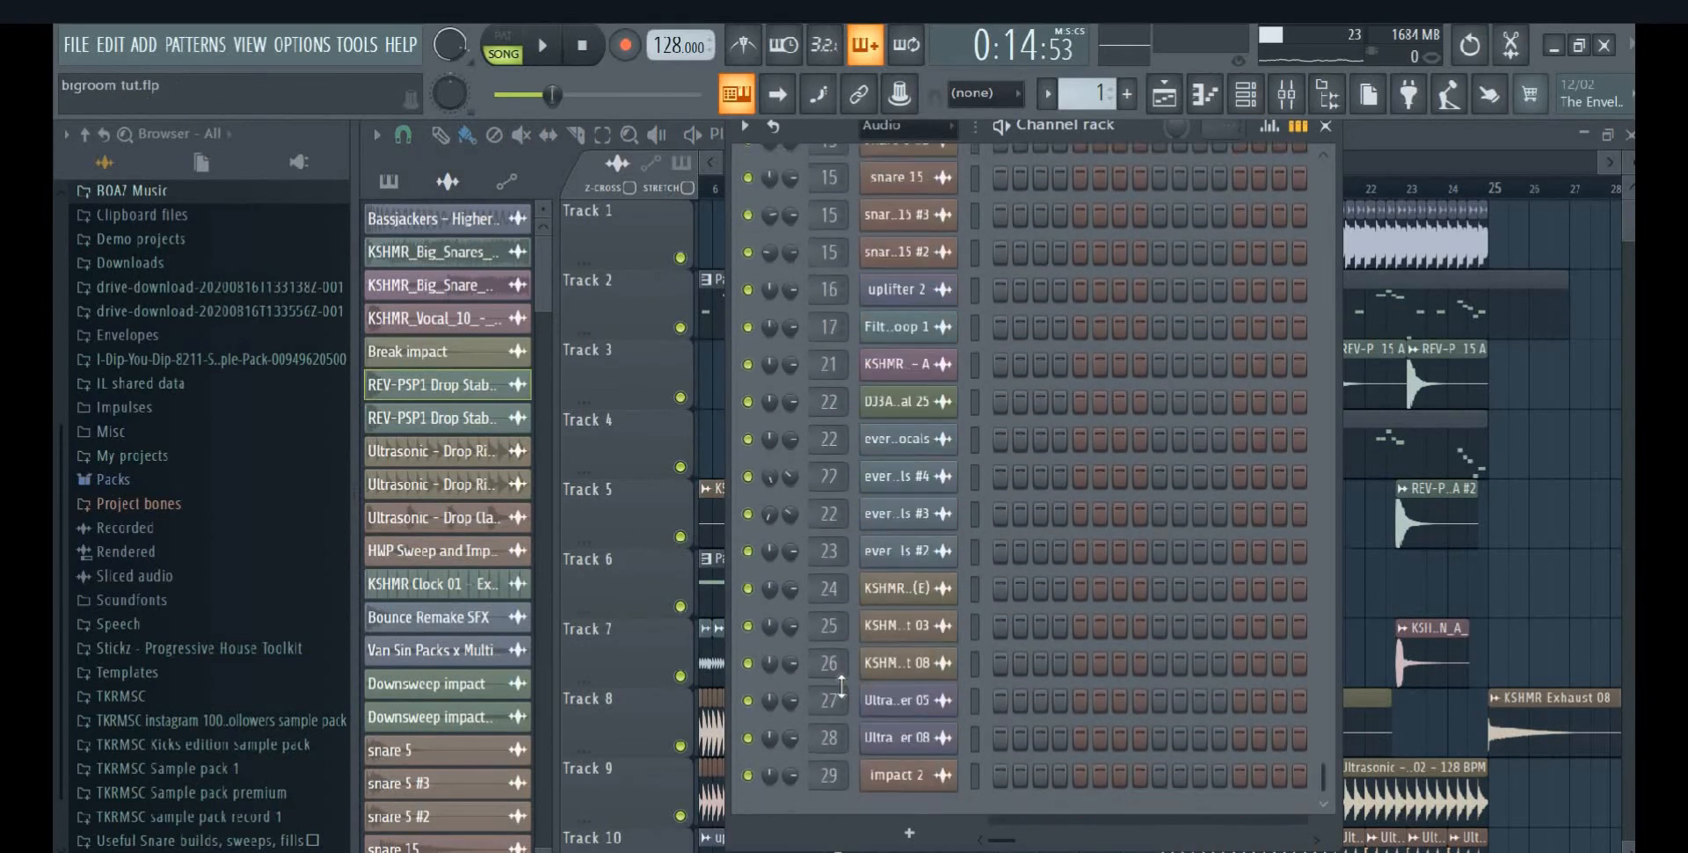
{"action": "left_click", "coordinate": [1300, 102]}
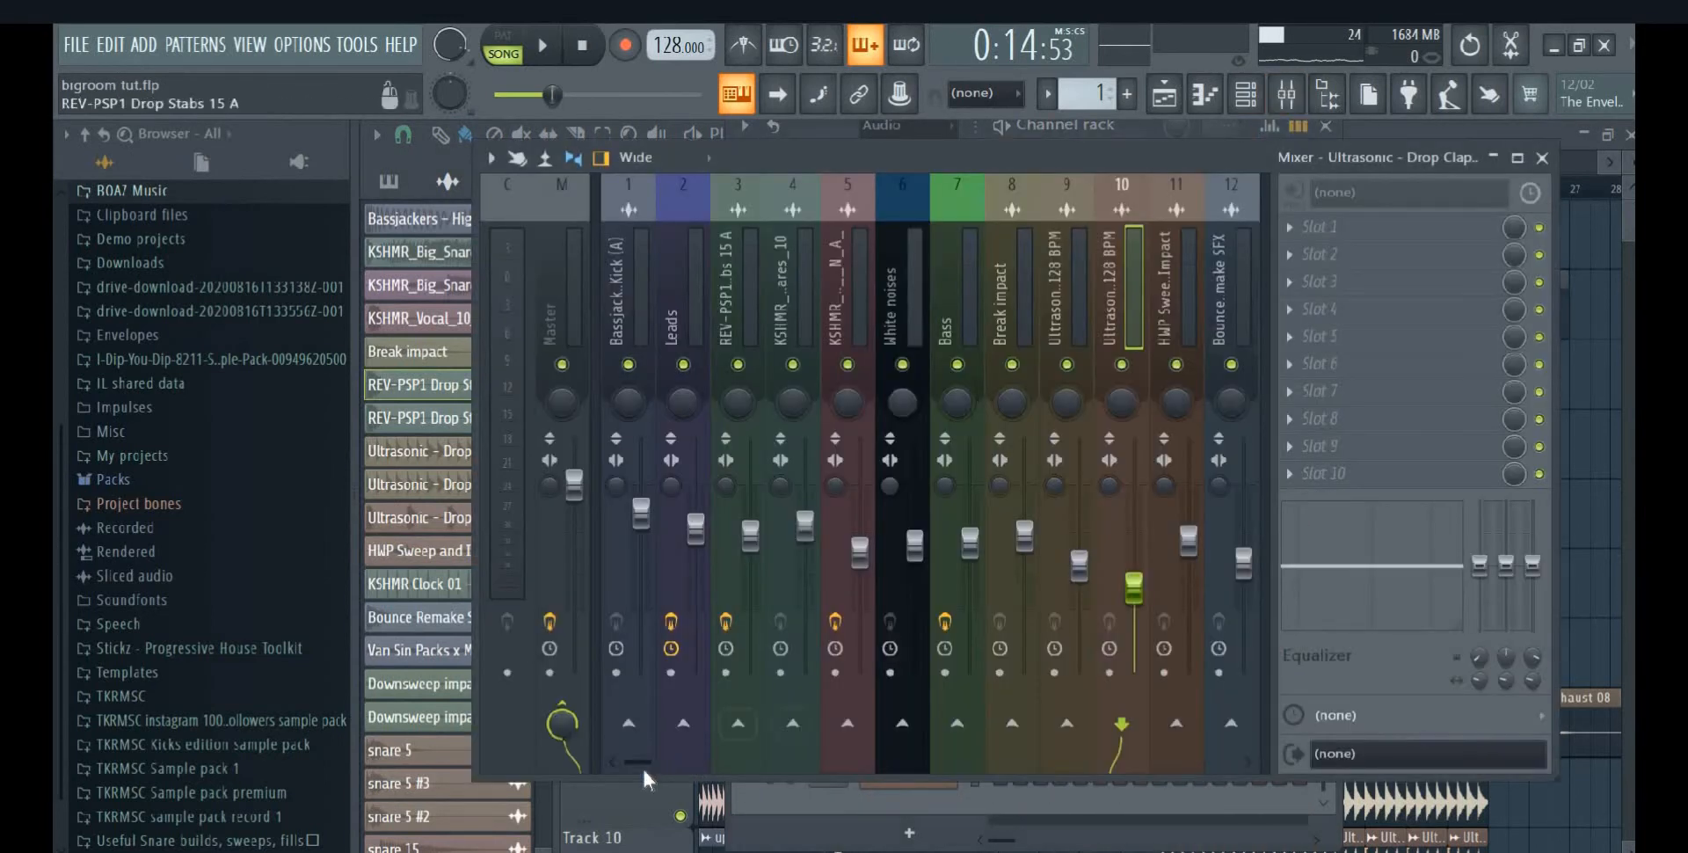
Look through the remaining mixer tracks and open the Ultrasonic - Drop Rides 02 sample from Track 9 of the playlist
{"action": "scroll", "coordinate": [684, 763], "scroll_direction": "right", "scroll_amount": 5}
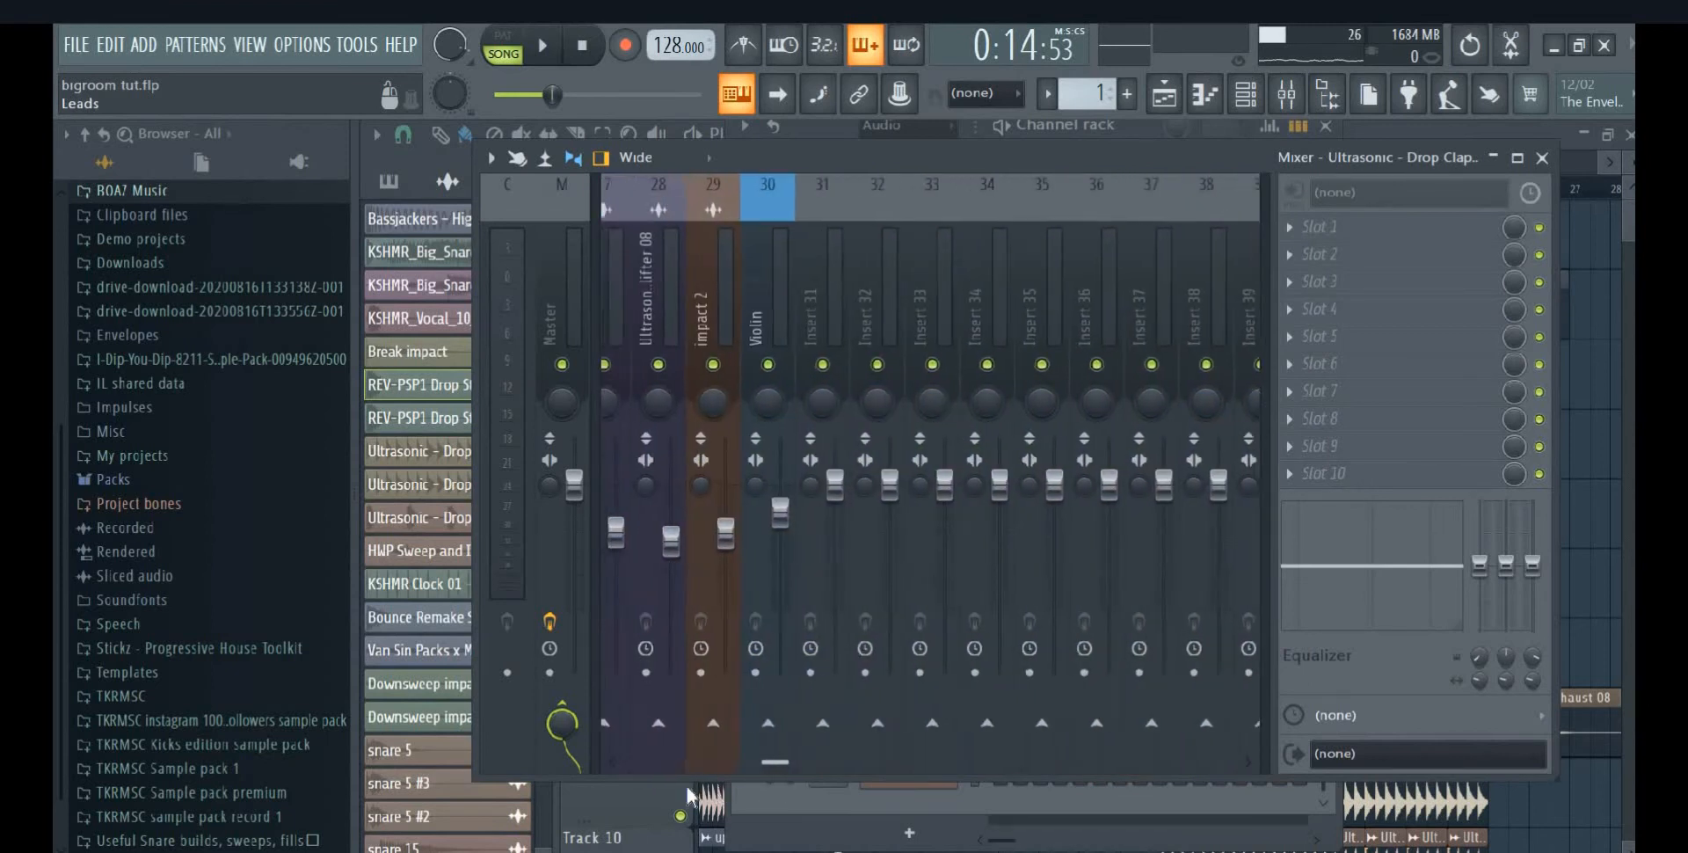
{"action": "scroll", "coordinate": [634, 763], "scroll_direction": "left", "scroll_amount": 2}
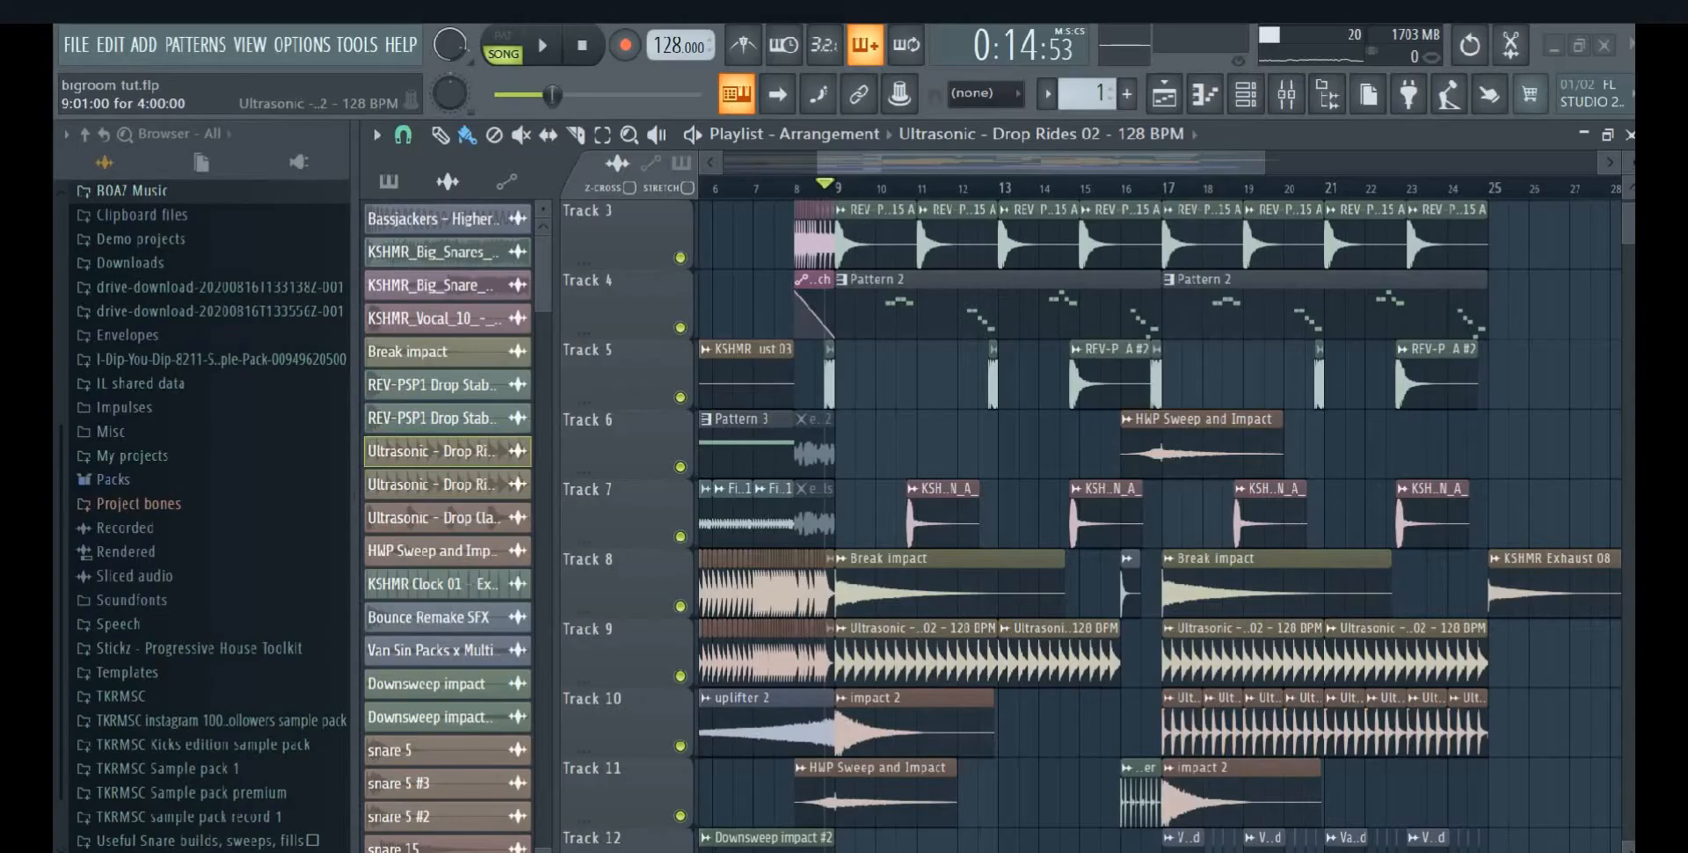
{"action": "double_click", "coordinate": [970, 673]}
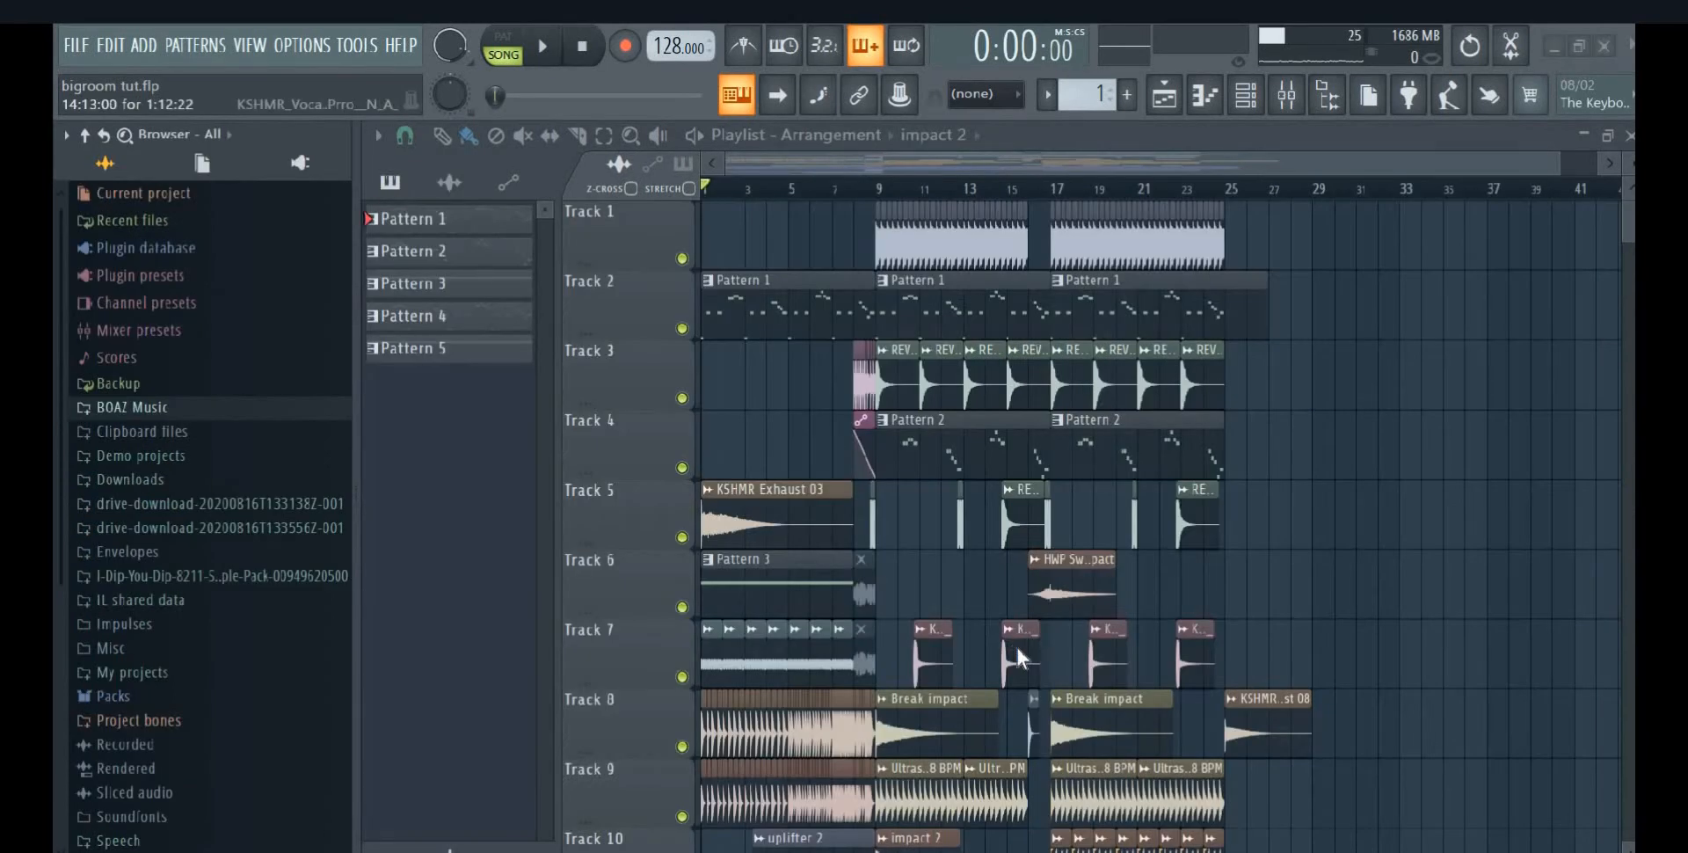
Open the sample settings of the KSHMR_Vocal_10 clip on Track 7 and preview its waveform
{"action": "double_click", "coordinate": [1018, 658]}
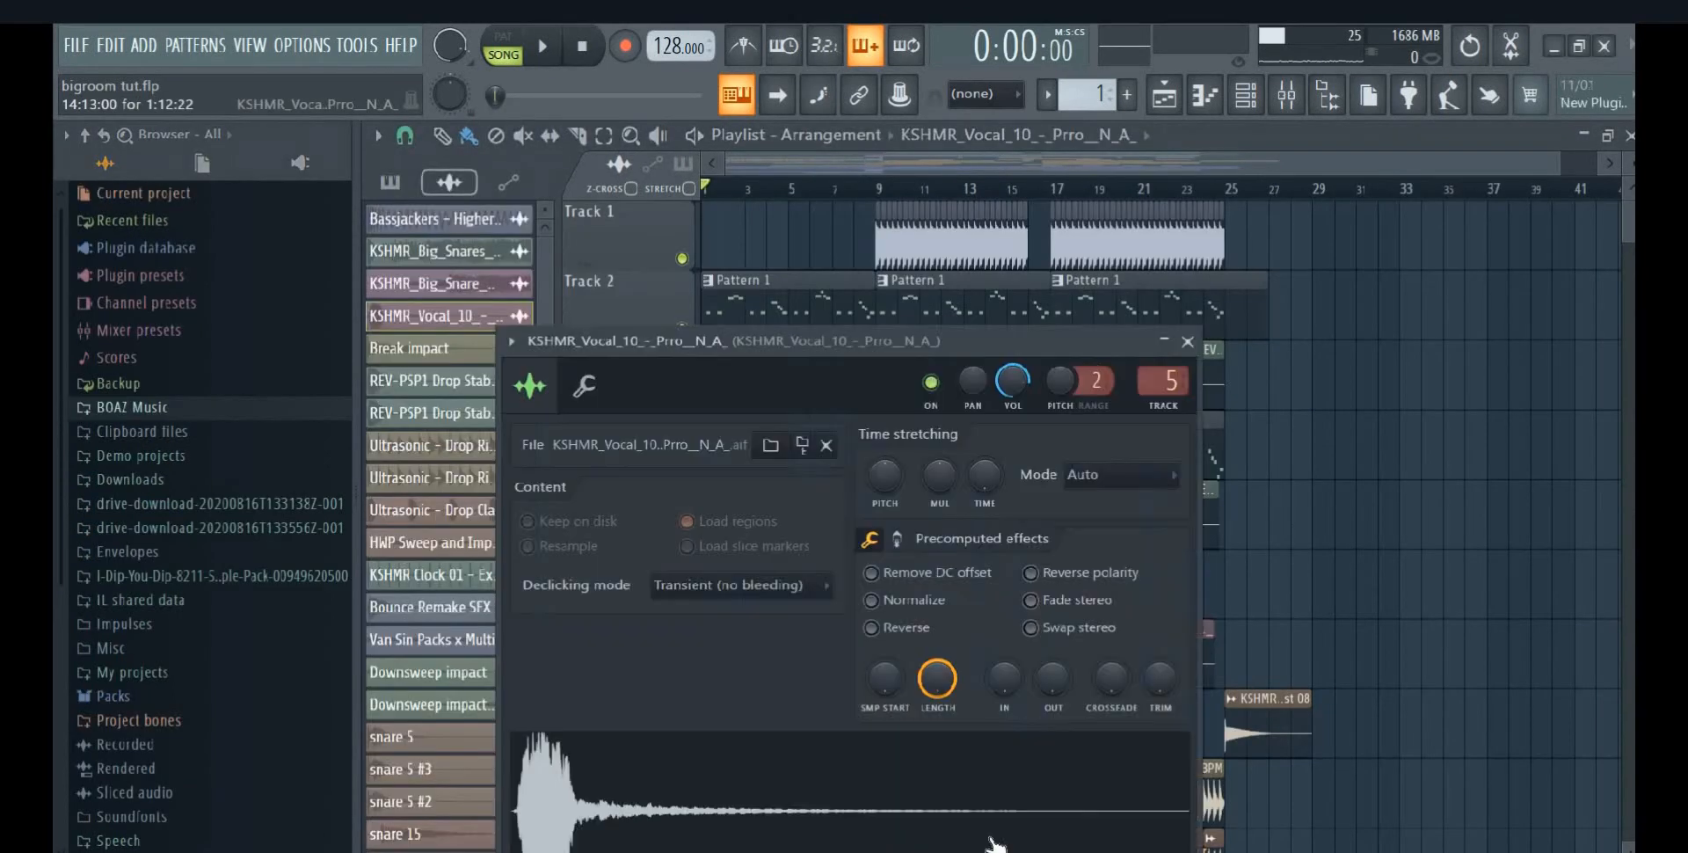
{"action": "left_click_drag", "start_coordinate": [853, 350], "coordinate": [881, 239]}
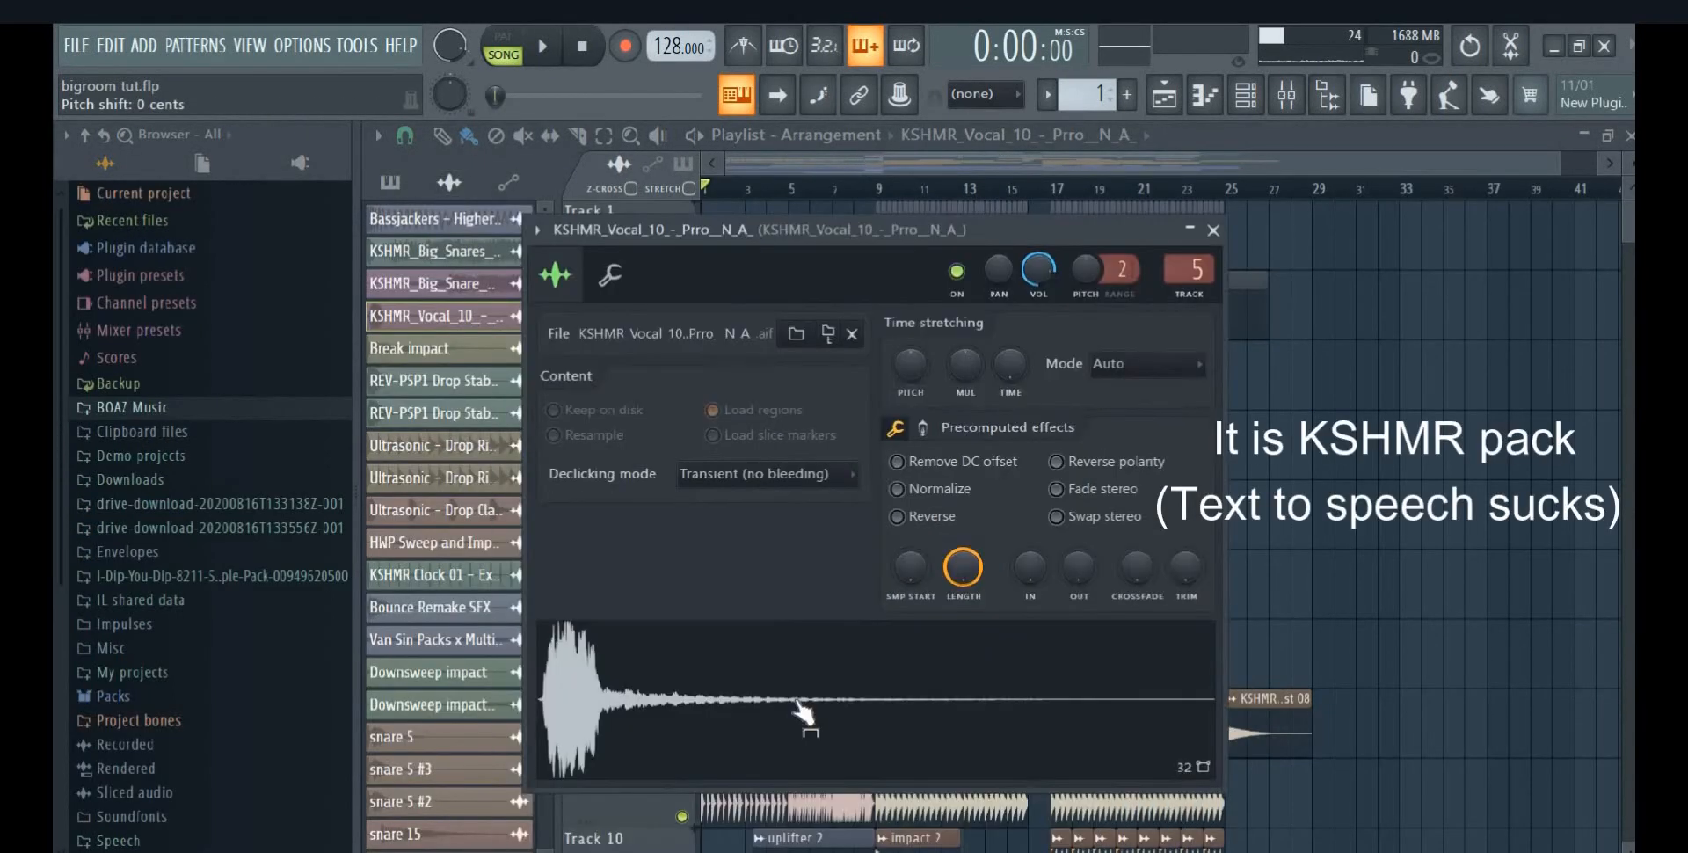
{"action": "left_click", "coordinate": [757, 752]}
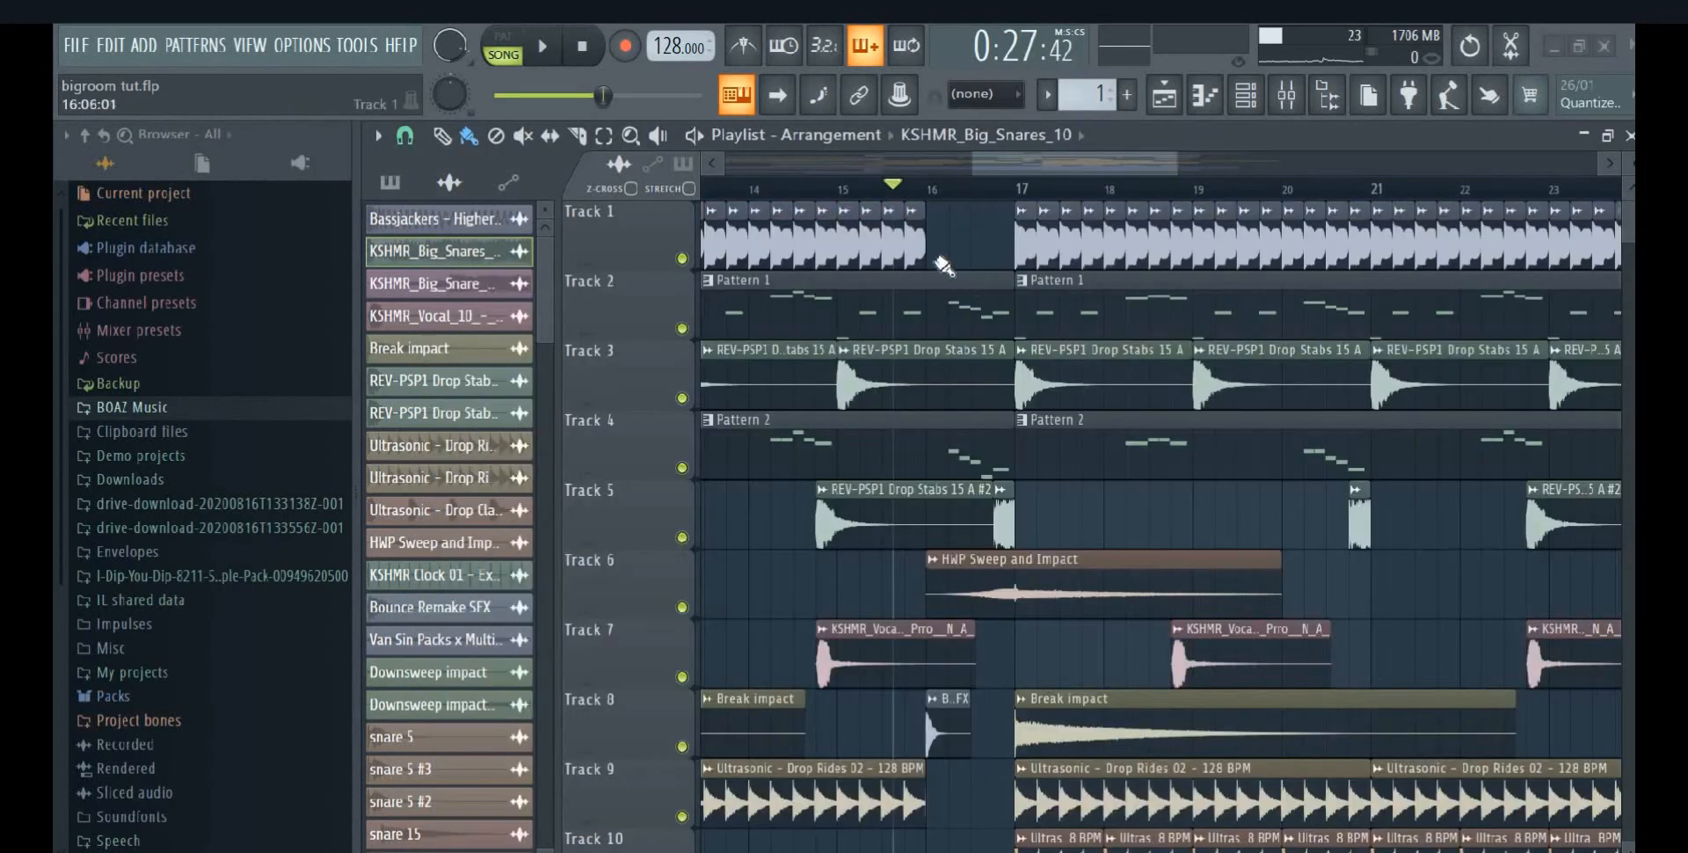
Examine the break between bars 16 and 17 and check the Bounce Remake SFX sample on Track 8
{"action": "scroll", "coordinate": [976, 619], "scroll_direction": "down", "scroll_amount": 3}
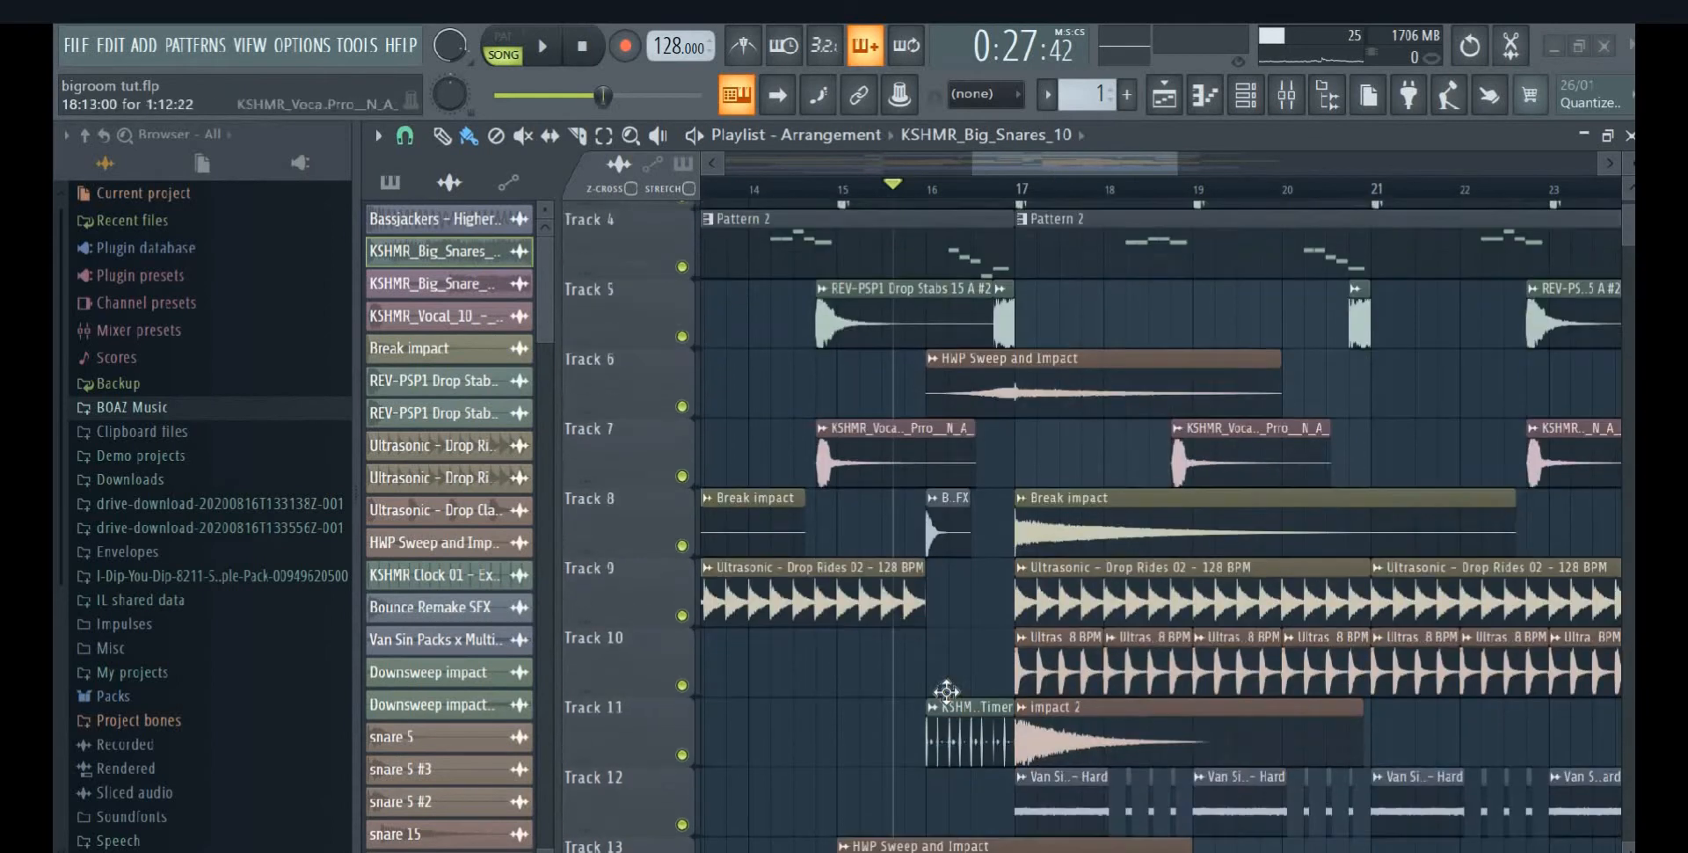
{"action": "scroll", "coordinate": [941, 610], "scroll_direction": "up", "scroll_amount": 3}
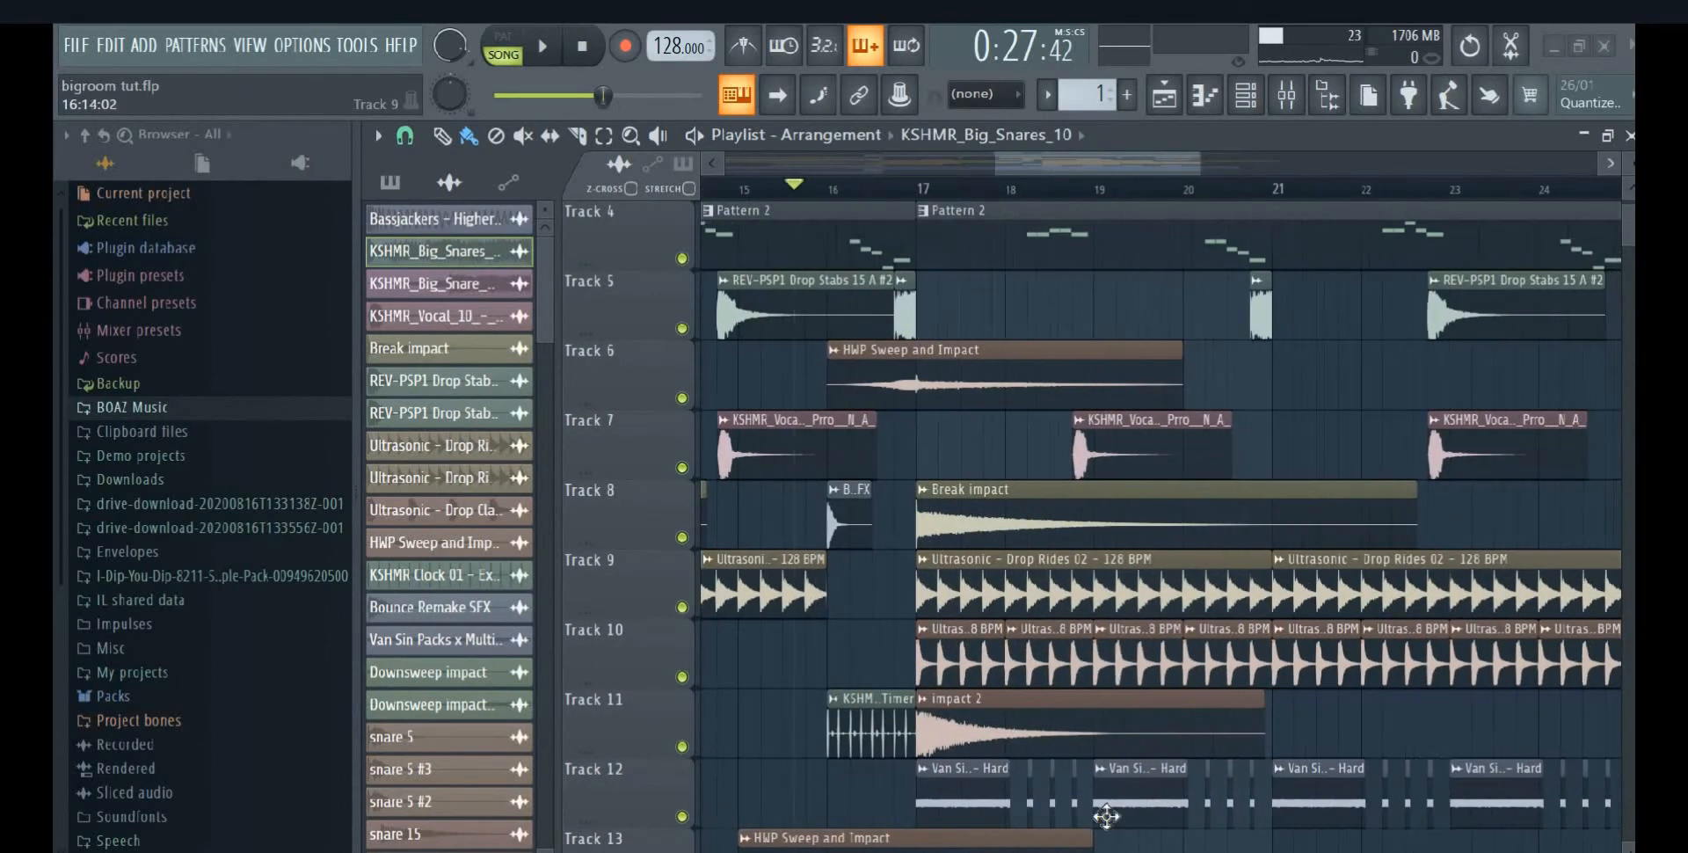
{"action": "scroll", "coordinate": [921, 555], "scroll_direction": "up", "scroll_amount": 3}
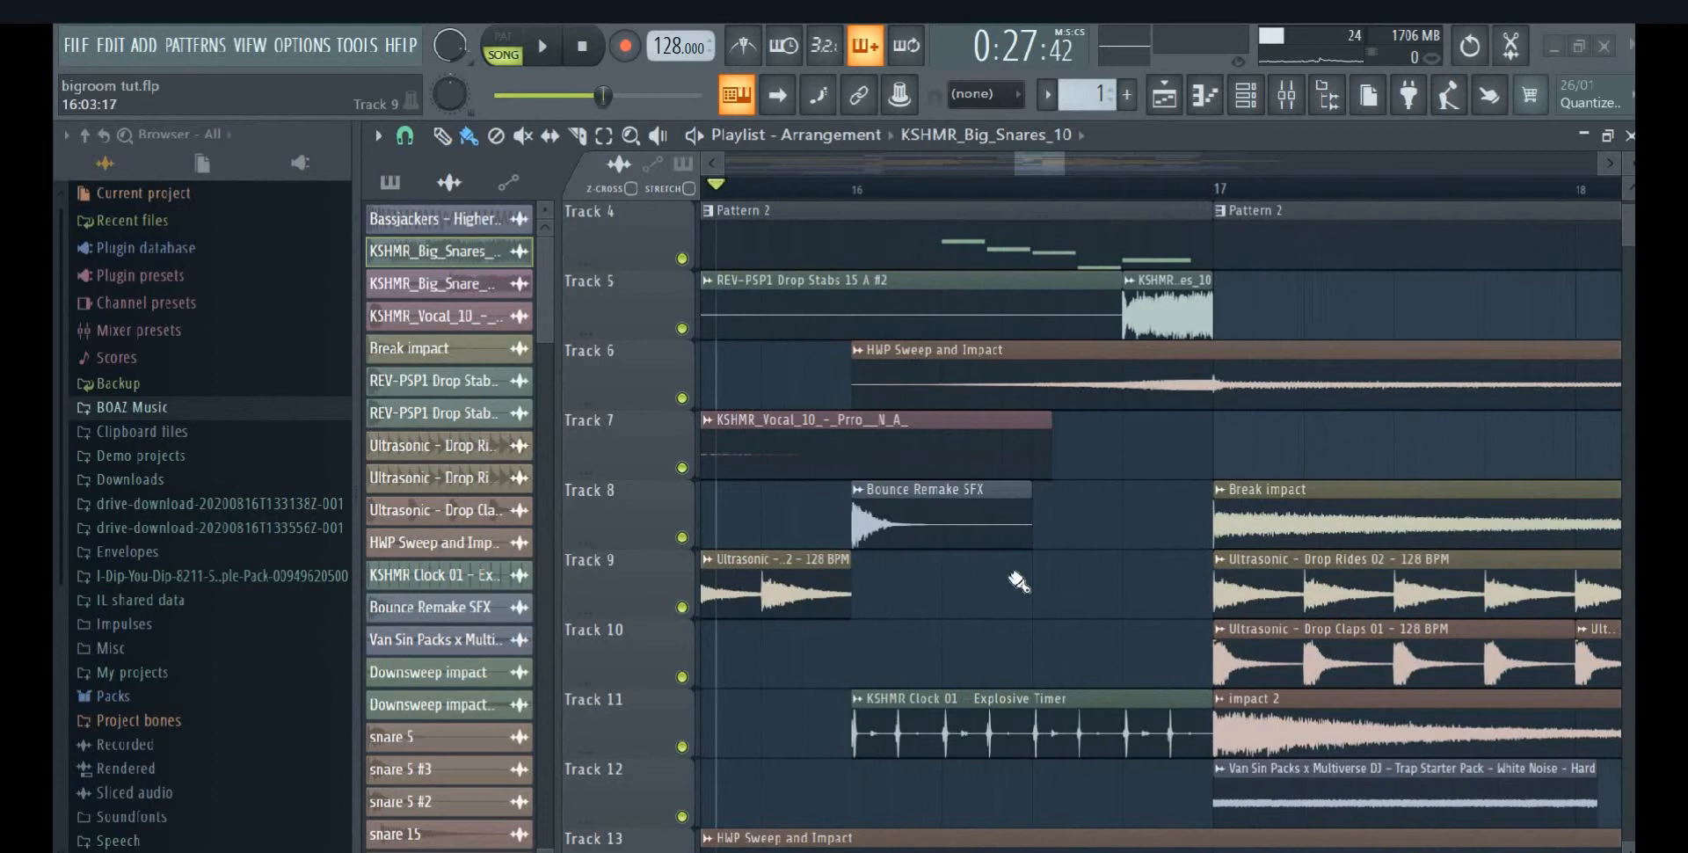
{"action": "double_click", "coordinate": [932, 511]}
{"action": "key", "text": "Escape"}
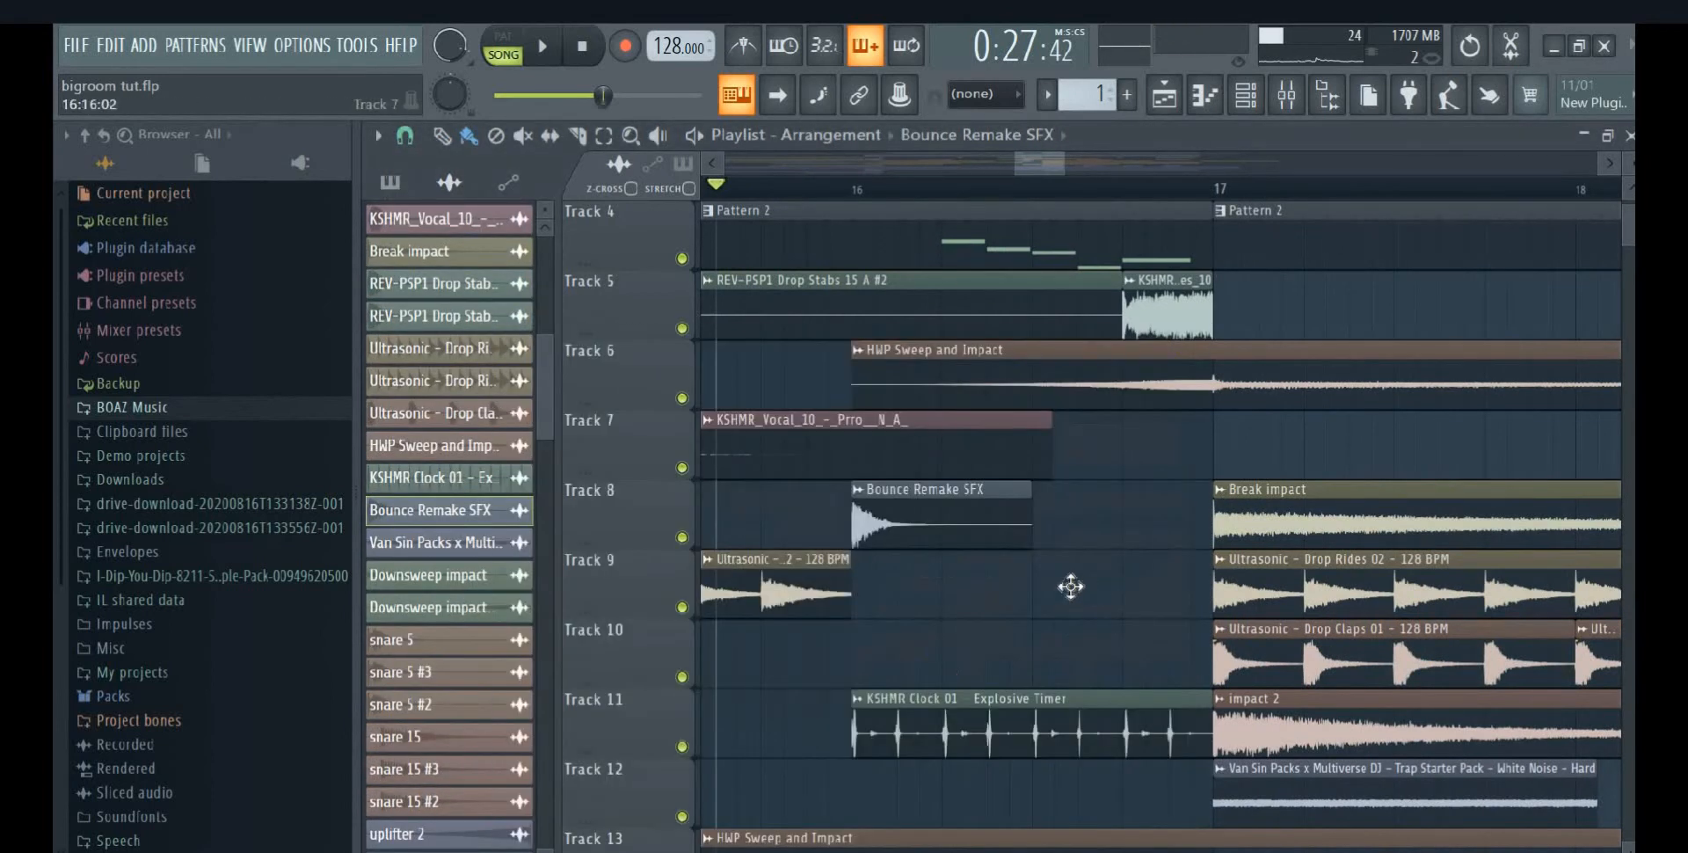
Check the sample settings of the KSHMR Clock 01 - Explosive Timer and KSHMR_Big_Snares_10 clips before bar 17
{"action": "scroll", "coordinate": [1070, 586], "scroll_direction": "down", "scroll_amount": 2}
{"action": "double_click", "coordinate": [1069, 589]}
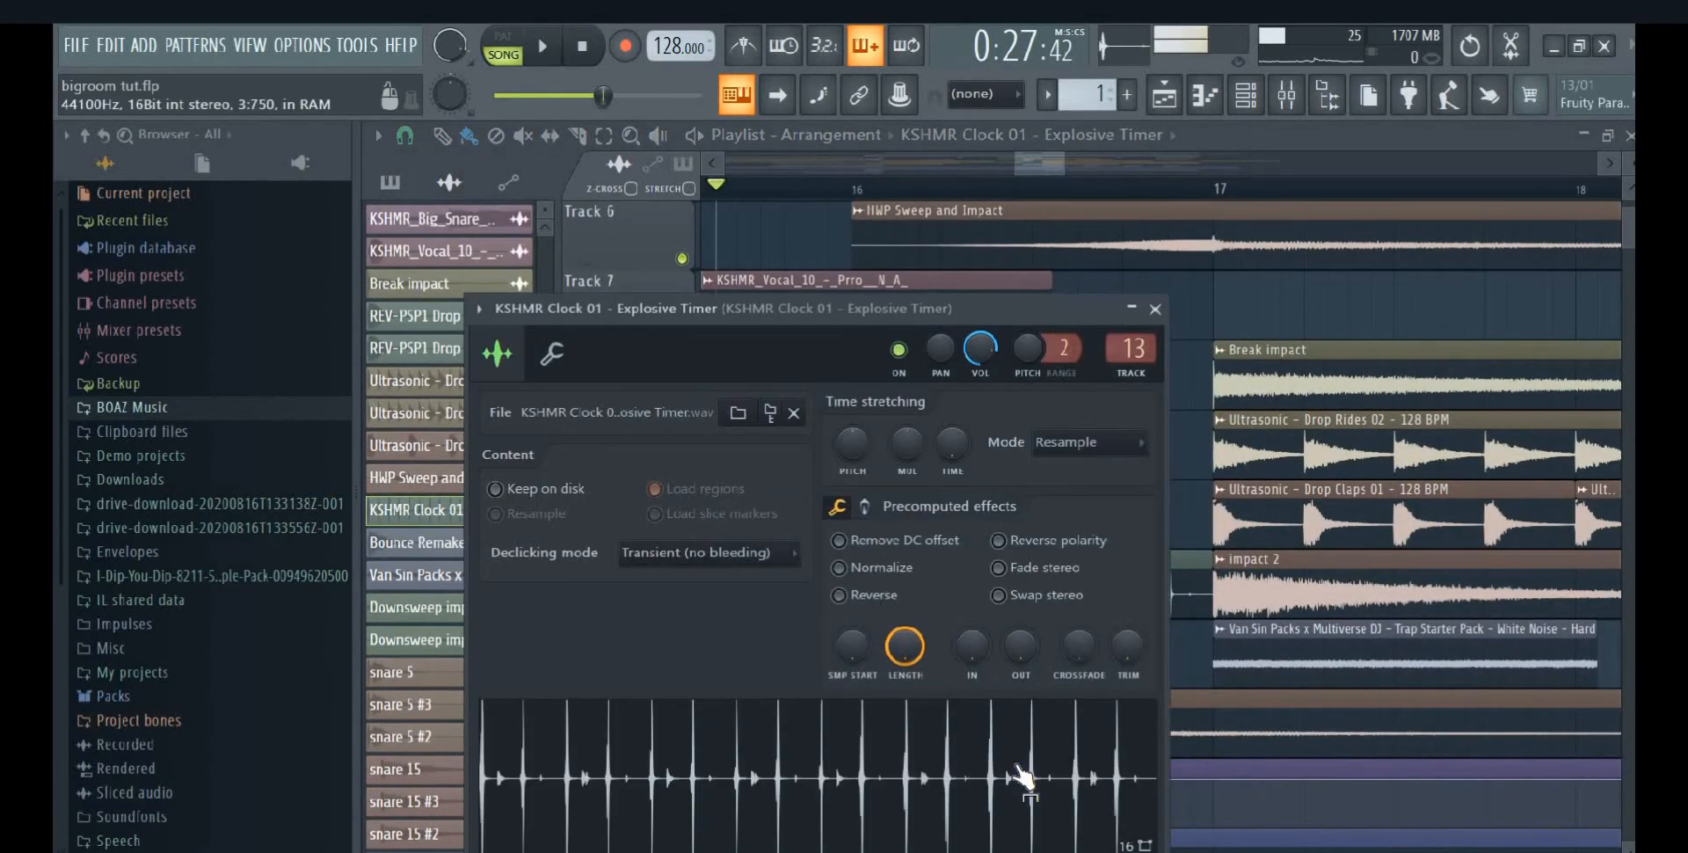
{"action": "key", "text": "Escape"}
{"action": "scroll", "coordinate": [1231, 521], "scroll_direction": "up", "scroll_amount": 5}
{"action": "double_click", "coordinate": [1037, 748]}
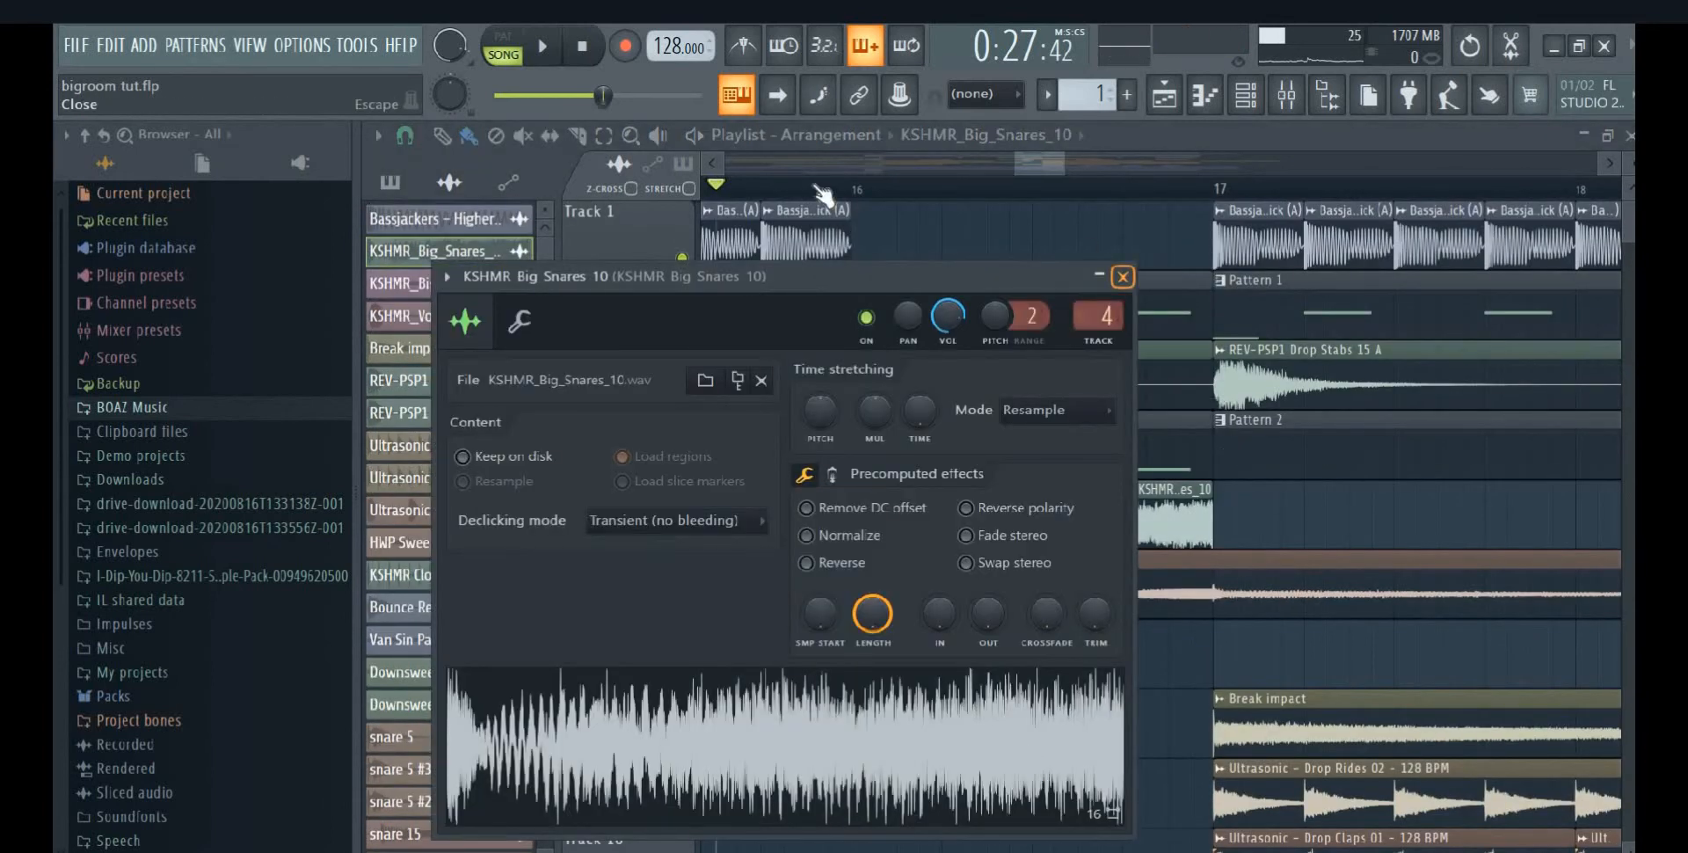
{"action": "key", "text": "Escape"}
Play the break between bars 16 and 17 with all its clips together, and stop playback
{"action": "key", "text": "space"}
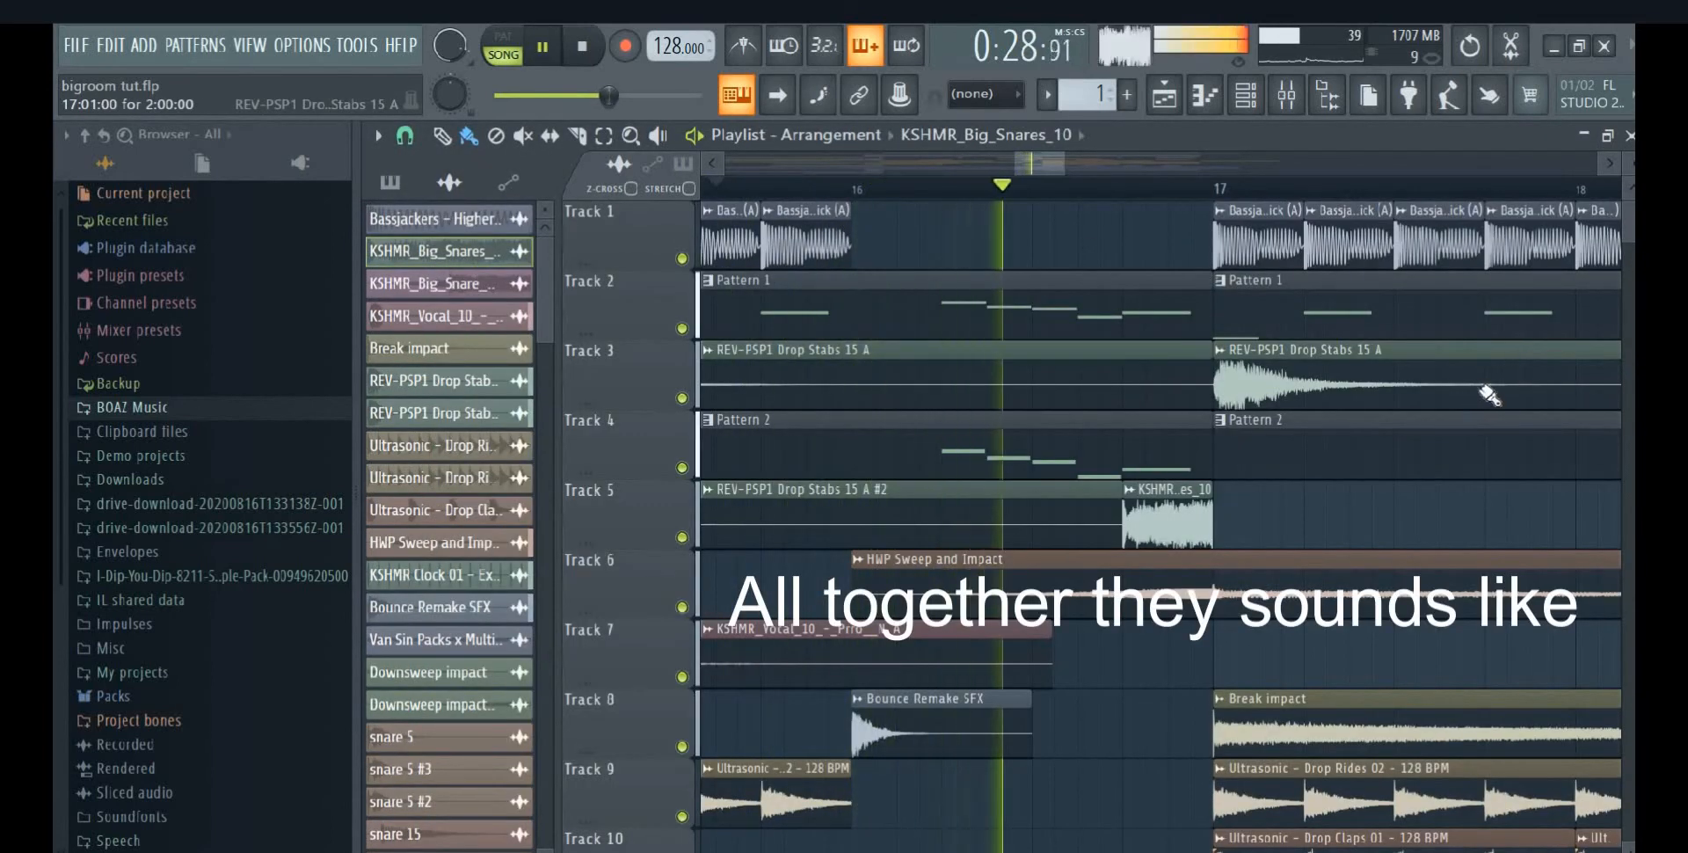
{"action": "scroll", "coordinate": [1486, 388], "scroll_direction": "down", "scroll_amount": 5}
{"action": "scroll", "coordinate": [1407, 434], "scroll_direction": "up", "scroll_amount": 3}
{"action": "key", "text": "space"}
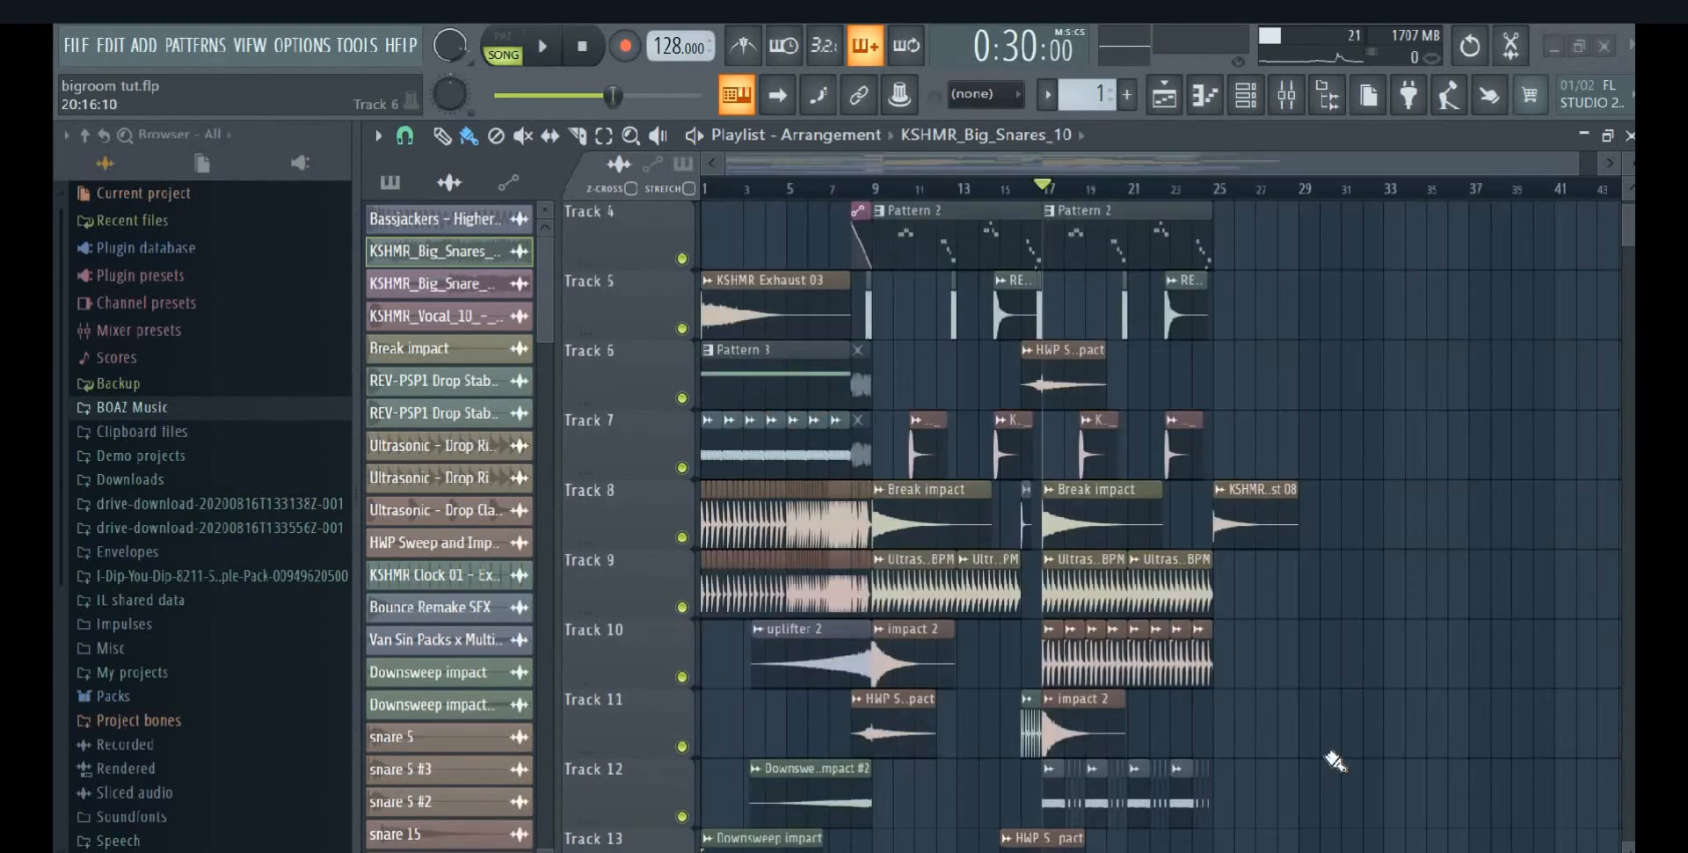
Check the sample settings of the Ultrasonic - Drop Claps 01 clips on Track 10 in the second half of the drop
{"action": "scroll", "coordinate": [1203, 624], "scroll_direction": "down", "scroll_amount": 3}
{"action": "scroll", "coordinate": [992, 467], "scroll_direction": "up", "scroll_amount": 4}
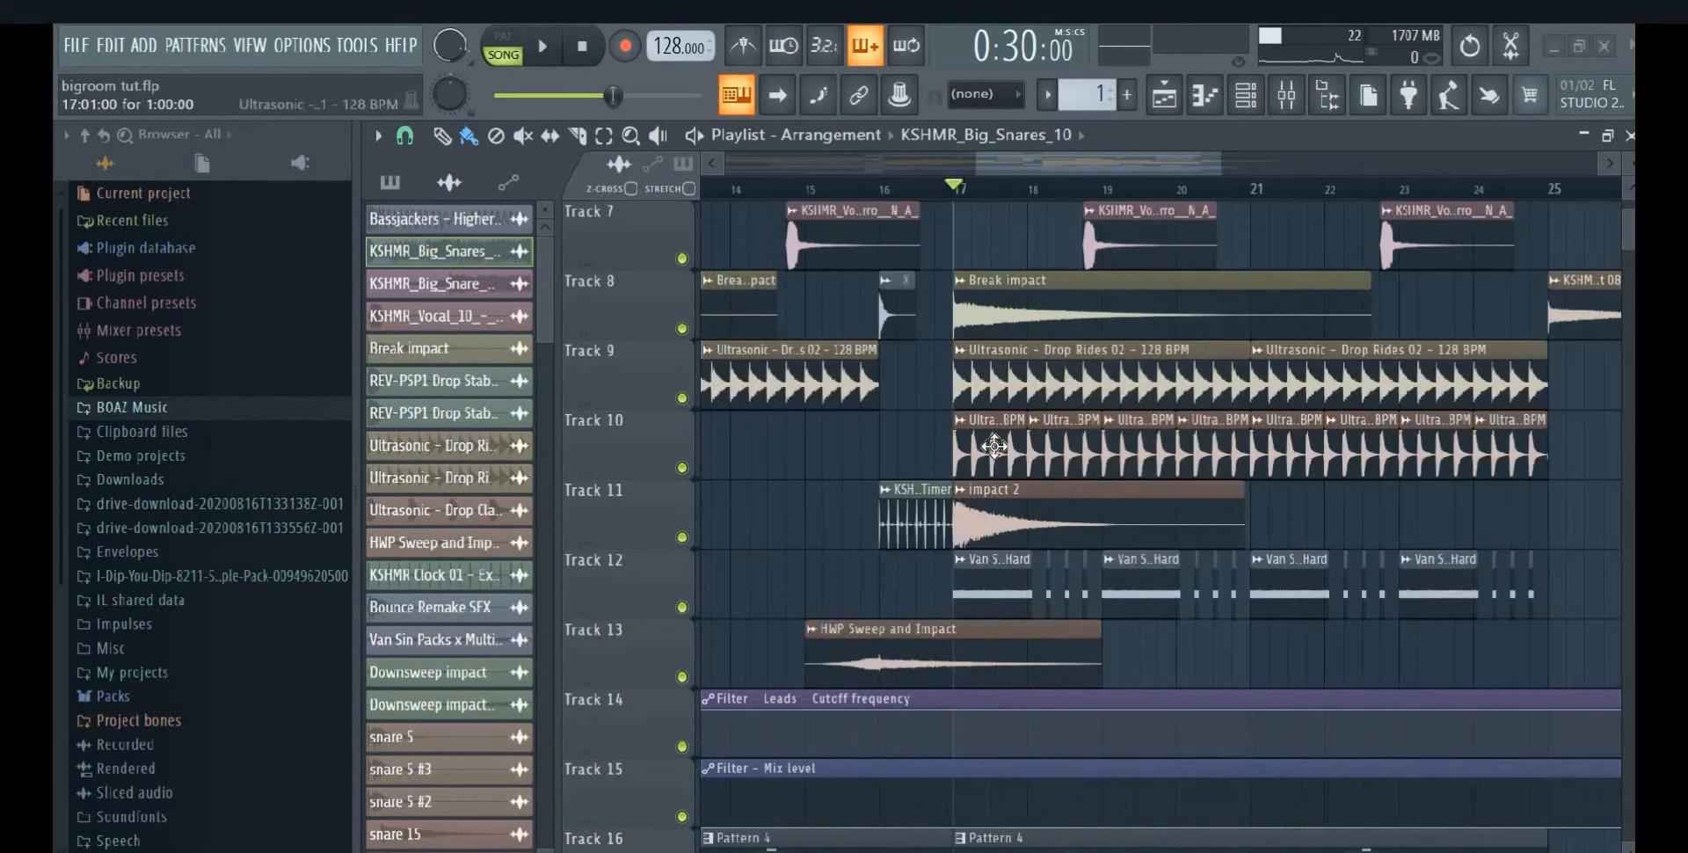
{"action": "double_click", "coordinate": [994, 469]}
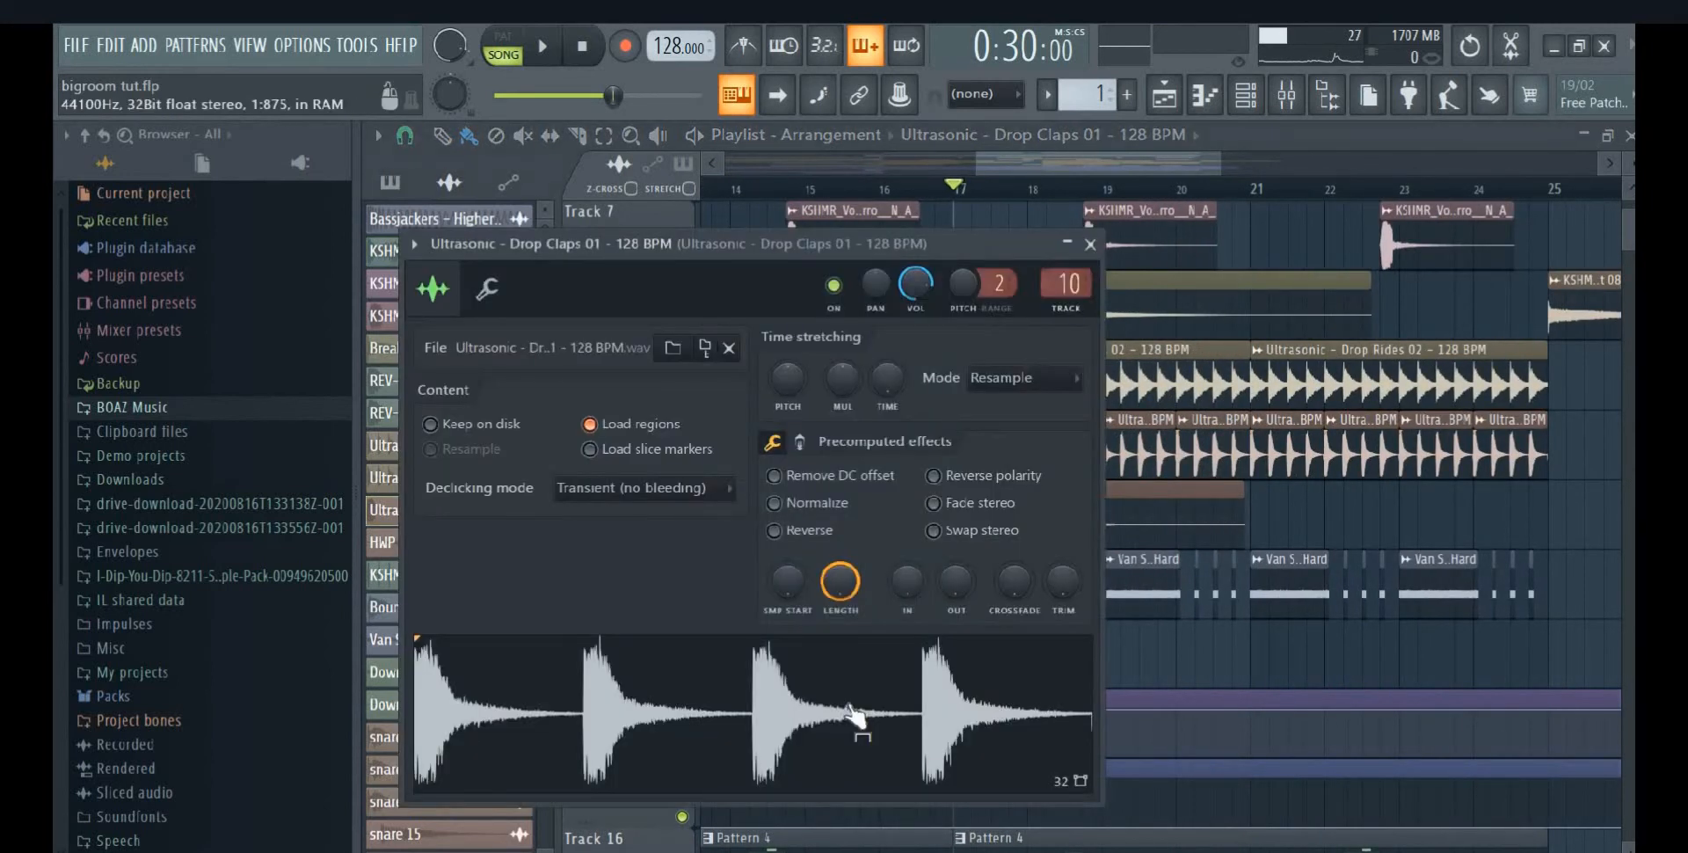
{"action": "left_click", "coordinate": [1090, 244]}
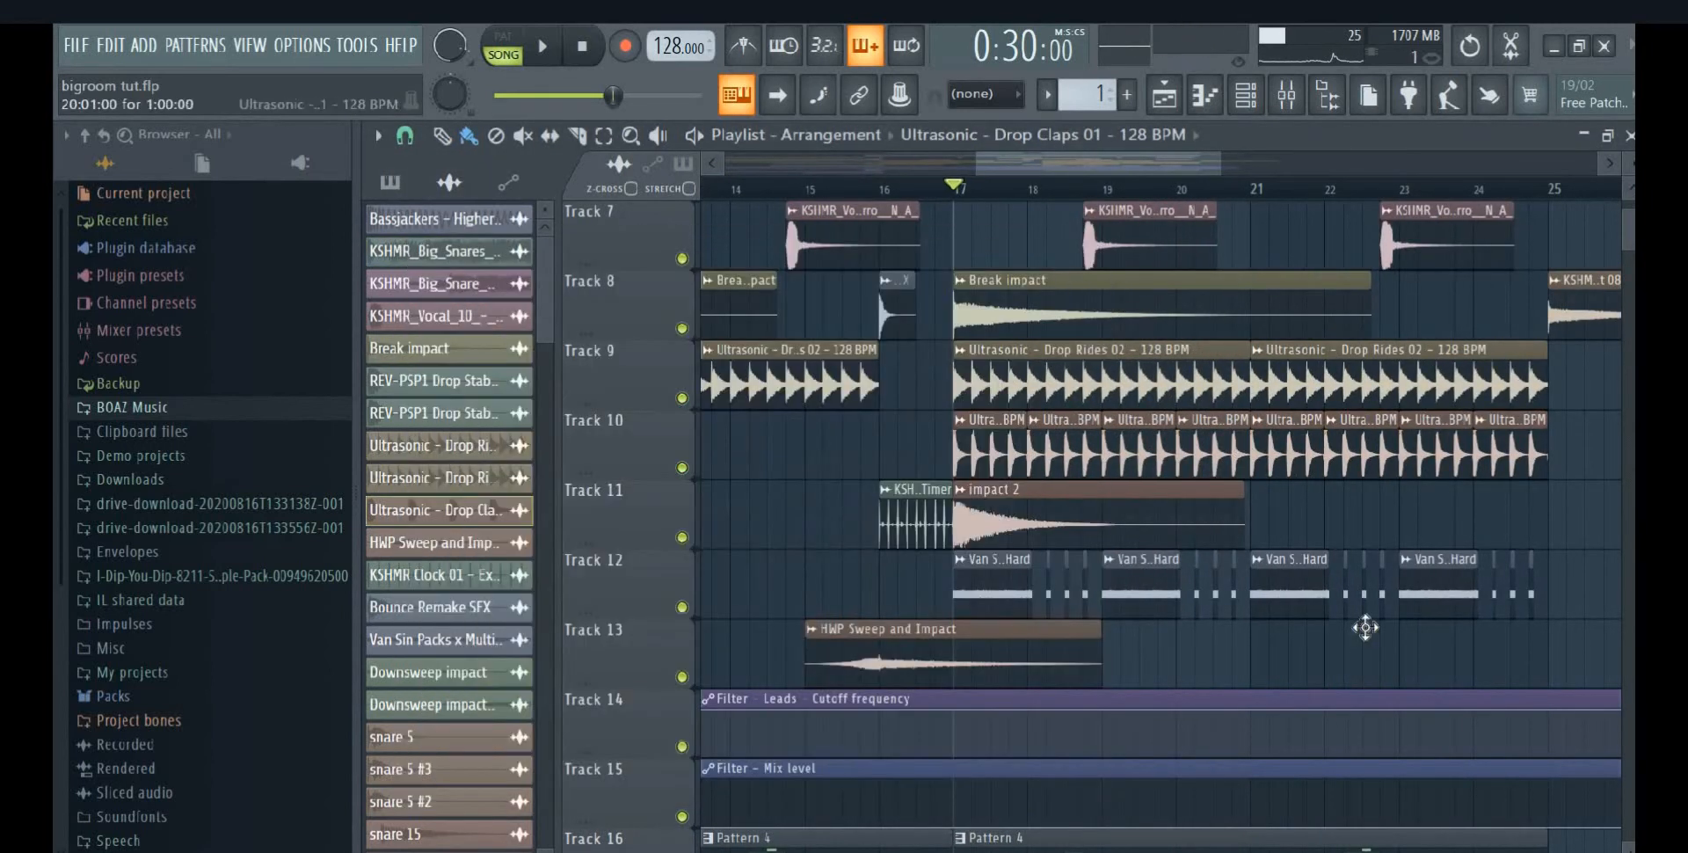
Check the sample settings of the Van Sin Packs White Noise - Hard clips on Track 12
{"action": "scroll", "coordinate": [1458, 663], "scroll_direction": "up", "scroll_amount": 2}
{"action": "scroll", "coordinate": [1458, 663], "scroll_direction": "down", "scroll_amount": 3}
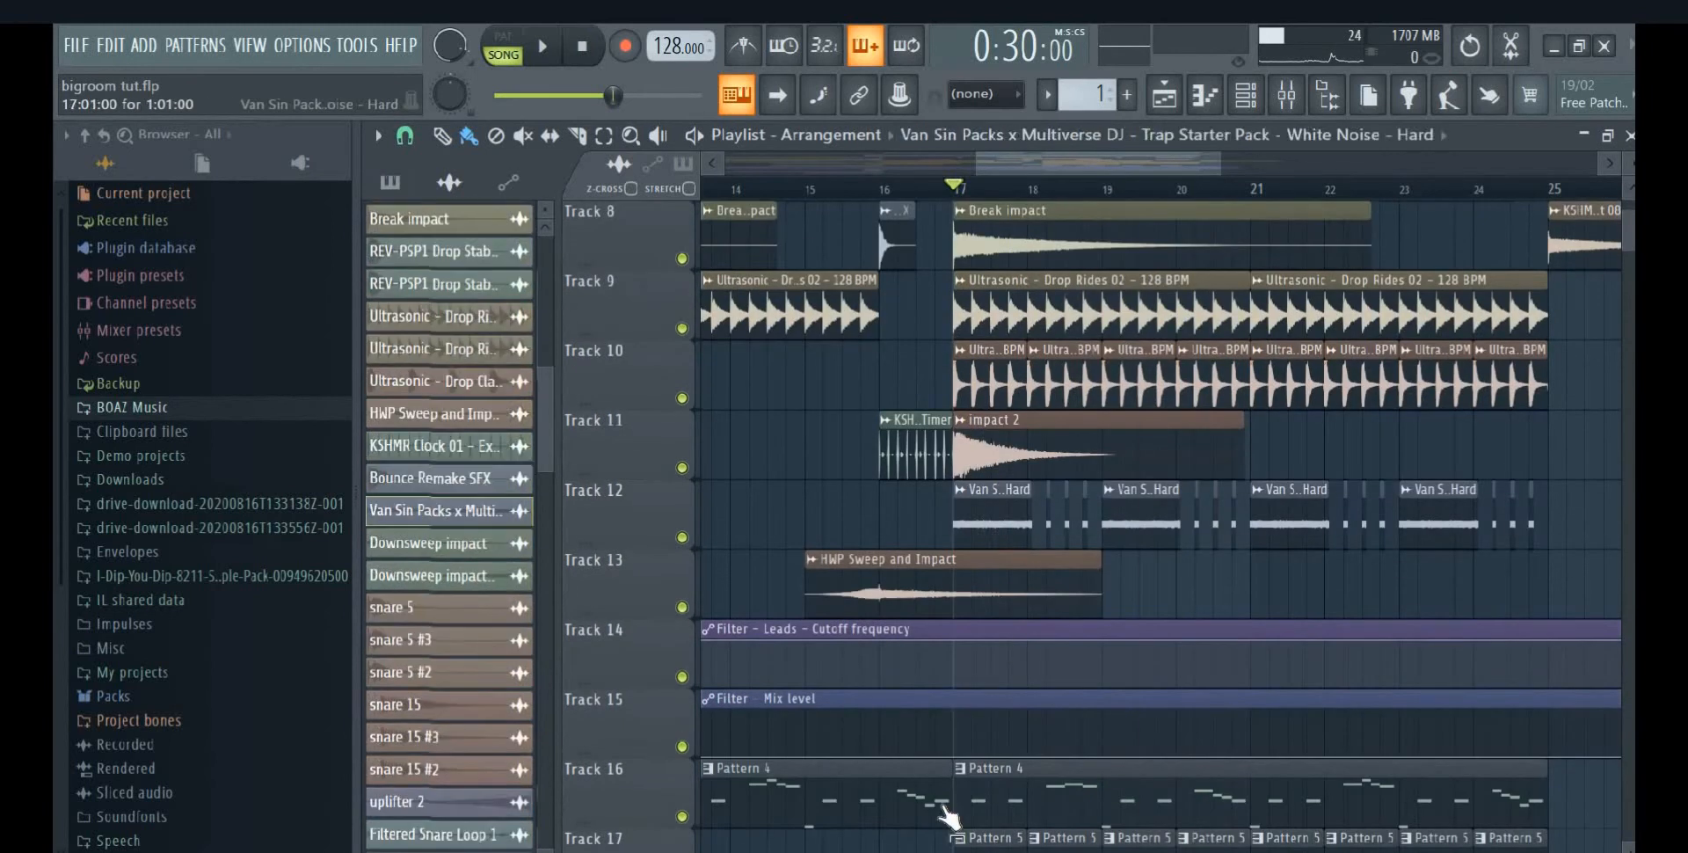
{"action": "double_click", "coordinate": [1090, 484]}
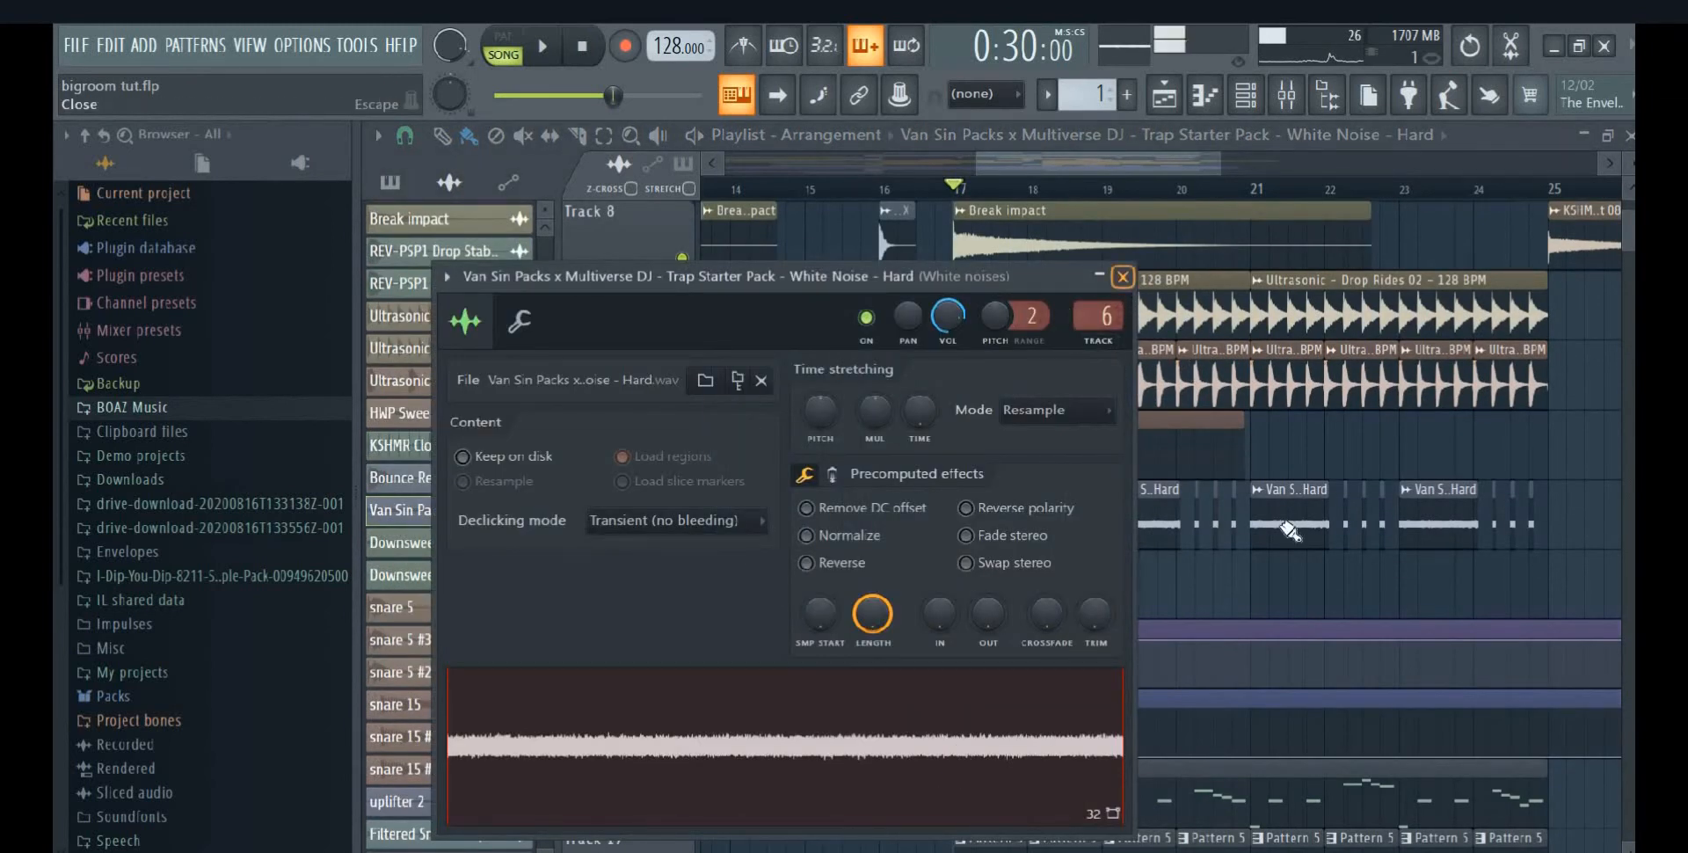
{"action": "left_click", "coordinate": [1123, 276]}
Open Pattern 5 in the piano roll and check its Violin ensemble 2 instrument and Violin mixer track
{"action": "scroll", "coordinate": [1010, 653], "scroll_direction": "down", "scroll_amount": 3}
{"action": "double_click", "coordinate": [1010, 652]}
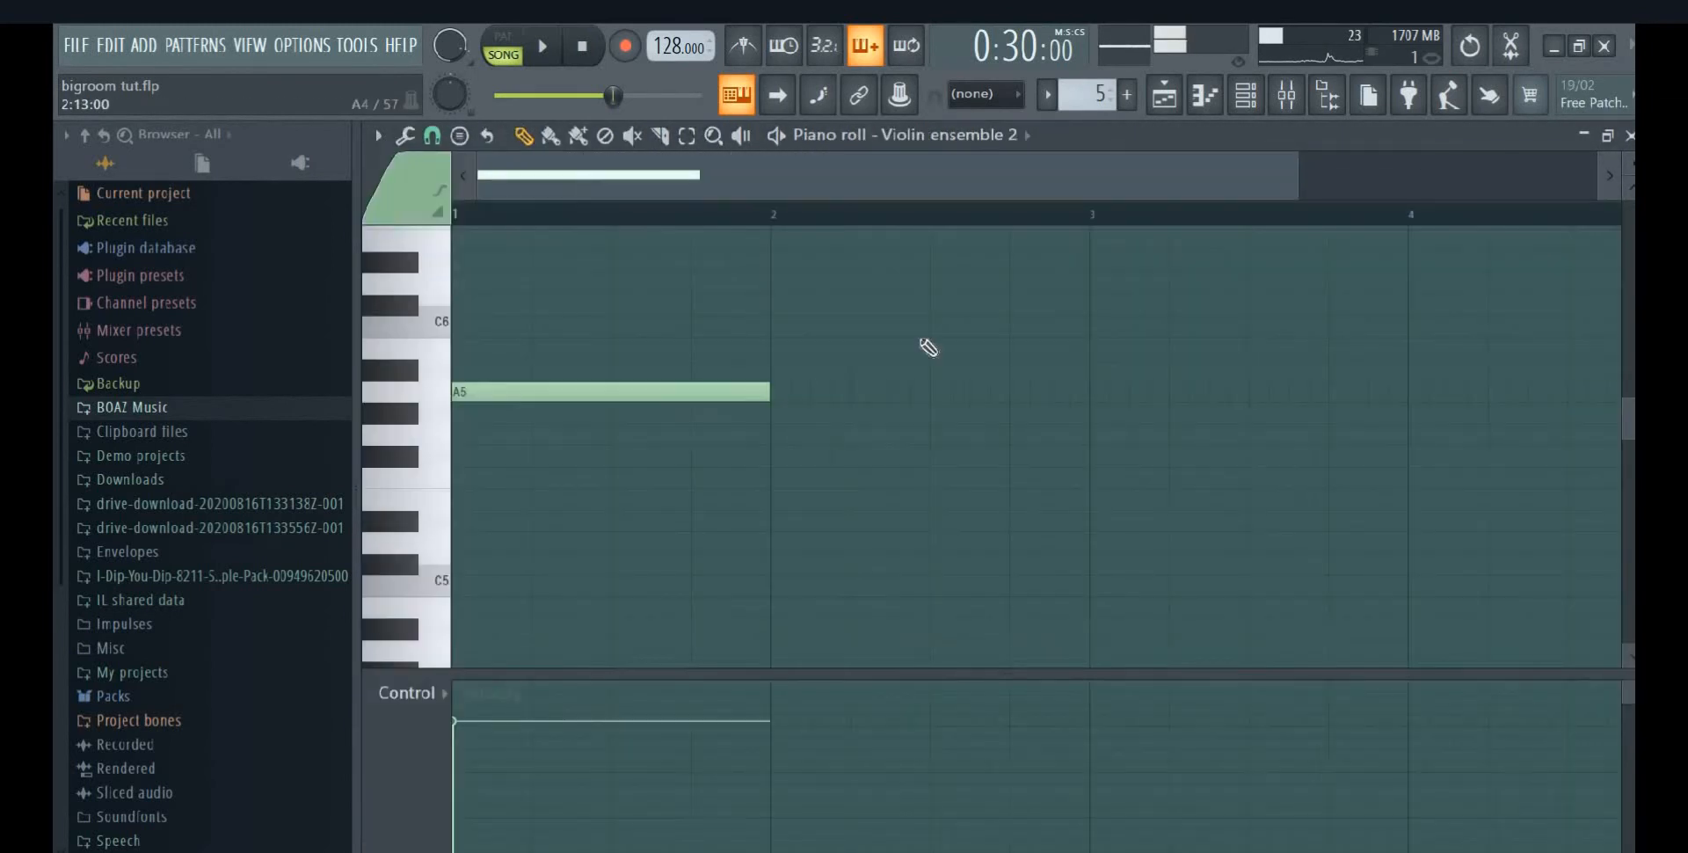
{"action": "left_click", "coordinate": [1264, 91]}
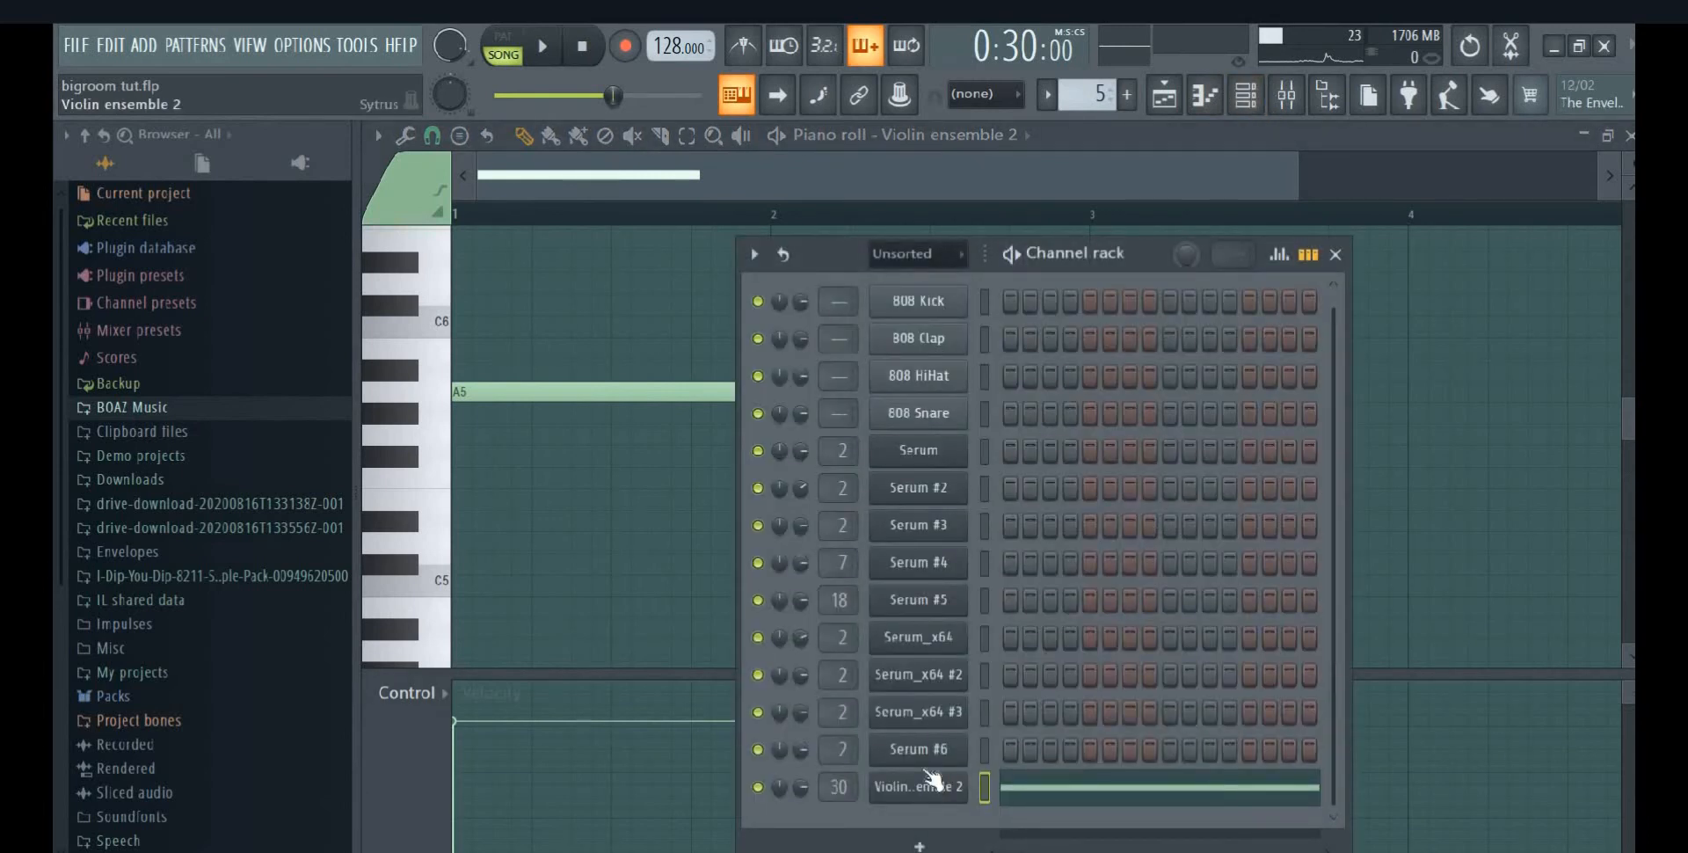
{"action": "left_click", "coordinate": [928, 779]}
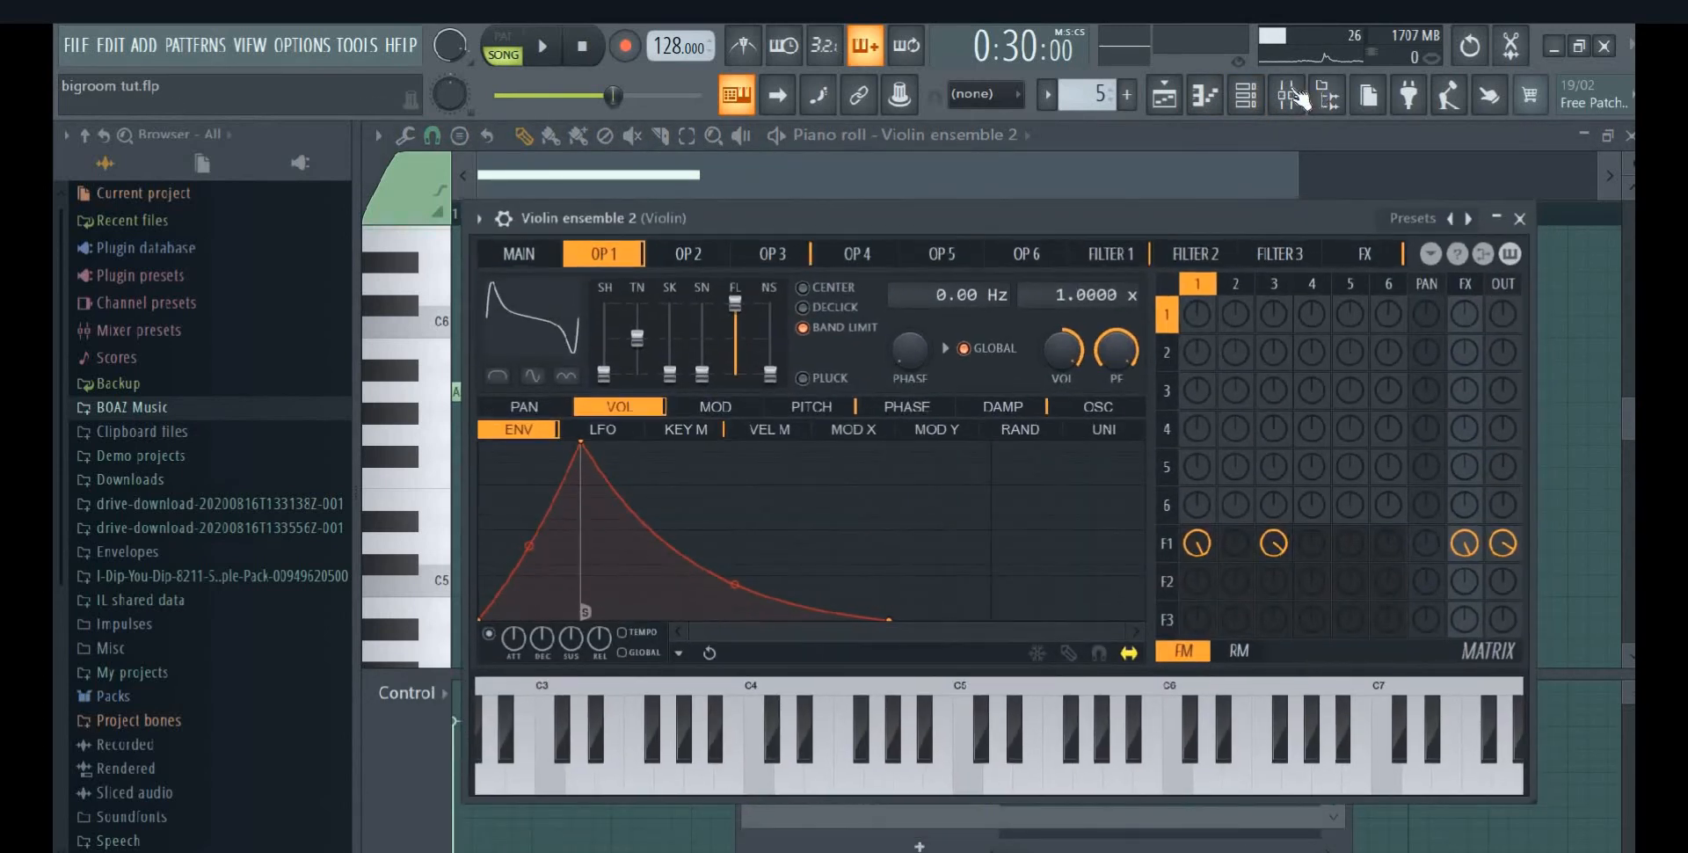
{"action": "key", "text": "F9"}
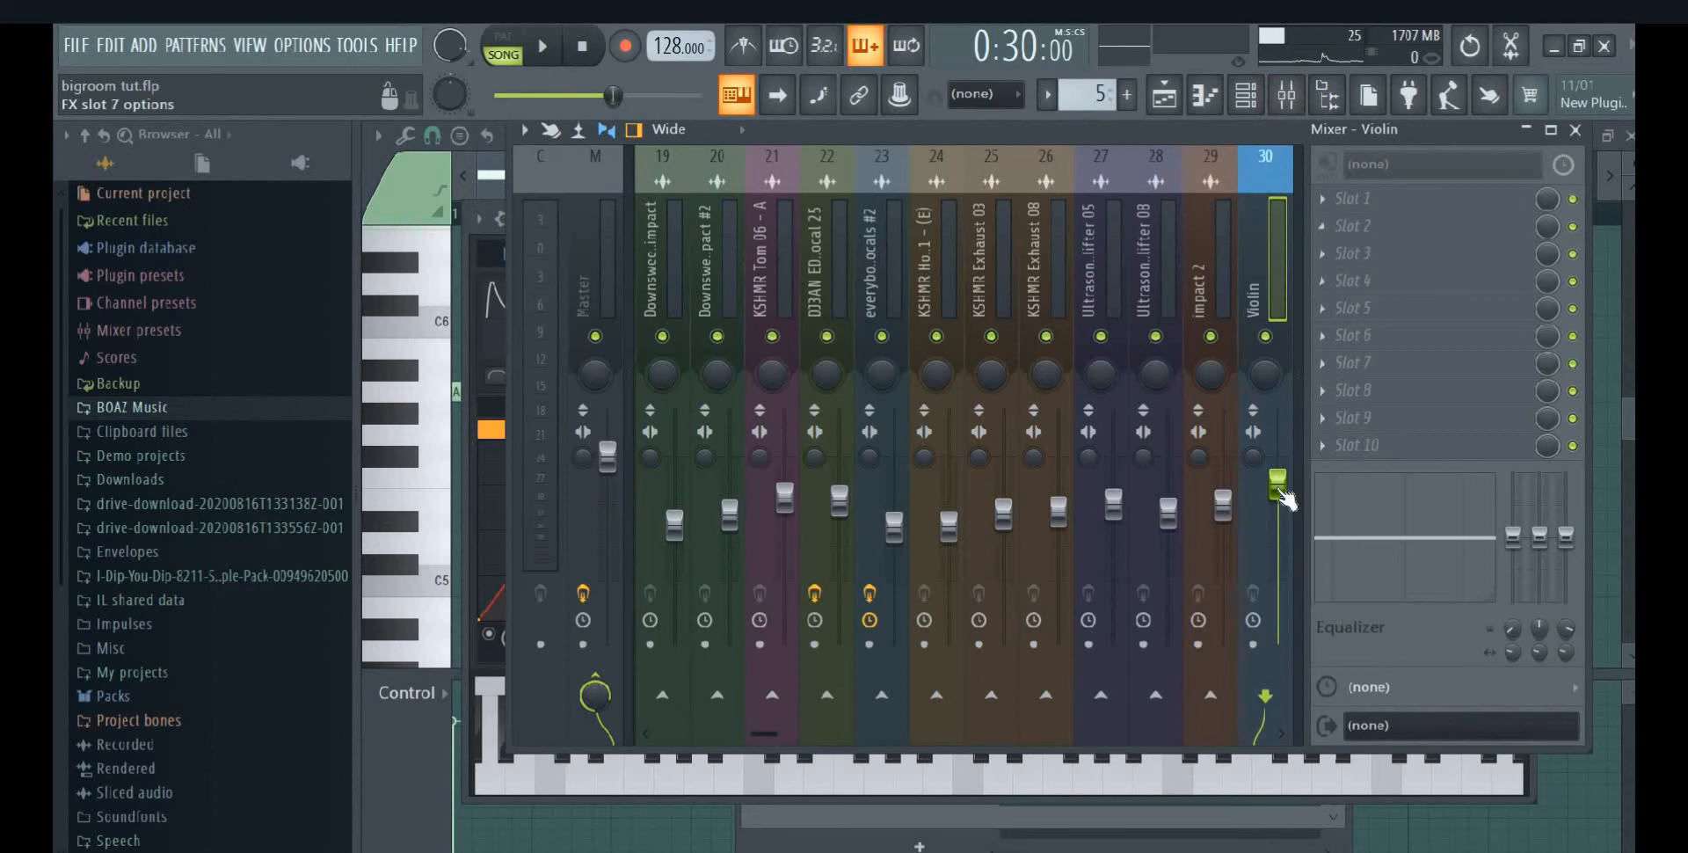
Return to the playlist and check the Downsweep impact and KSHMR Exhaust 03 samples at the start of the build-up
{"action": "left_click", "coordinate": [1164, 94]}
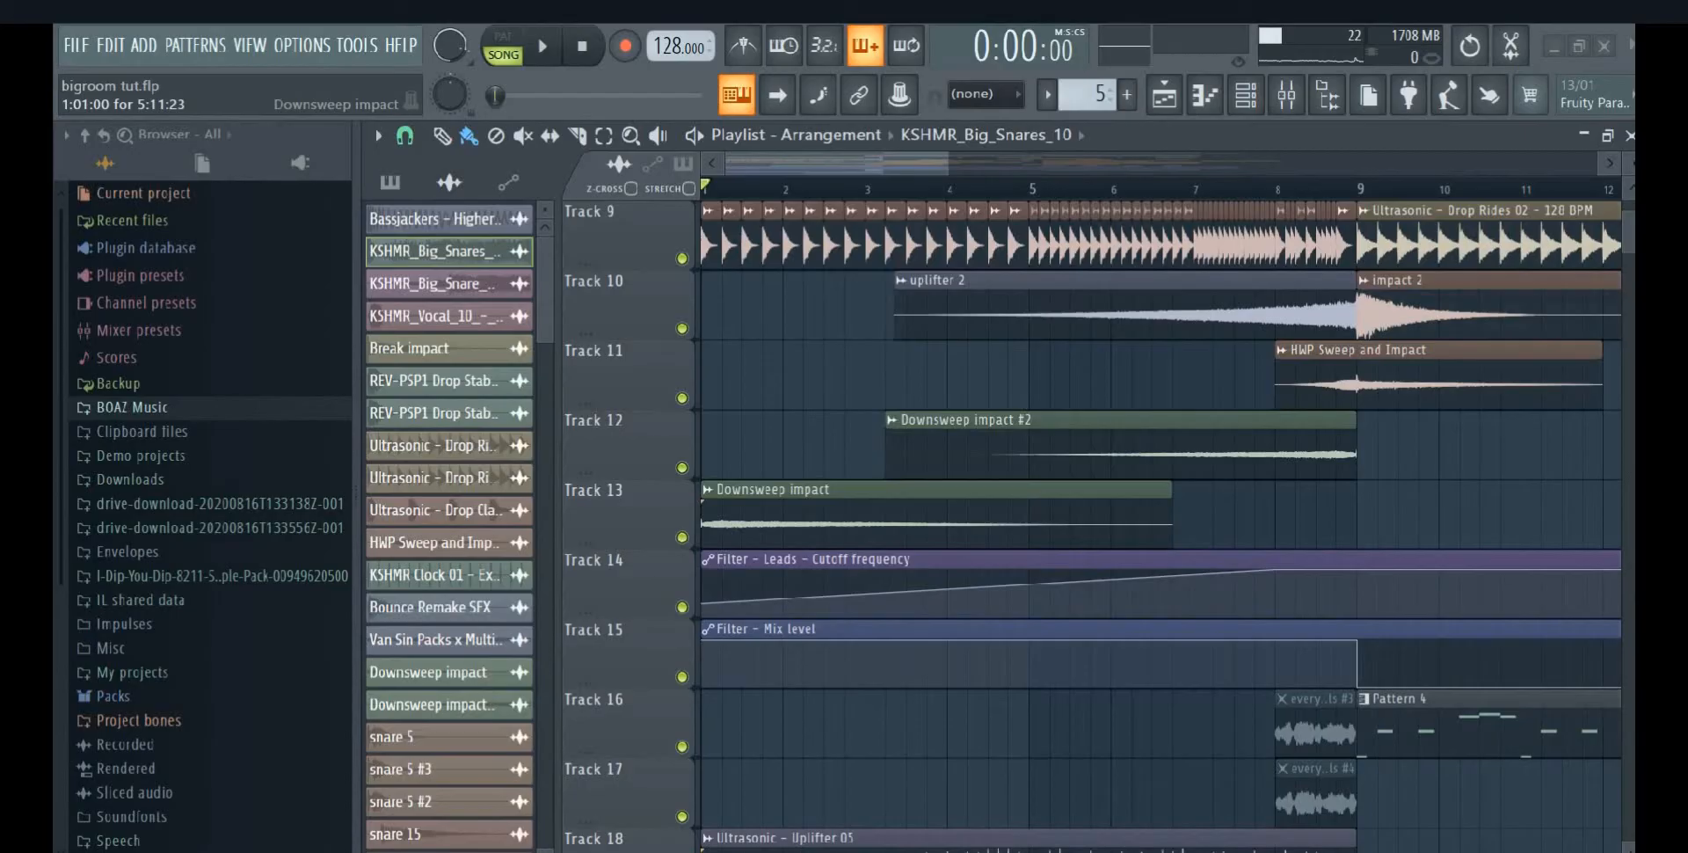
{"action": "left_click", "coordinate": [1002, 492]}
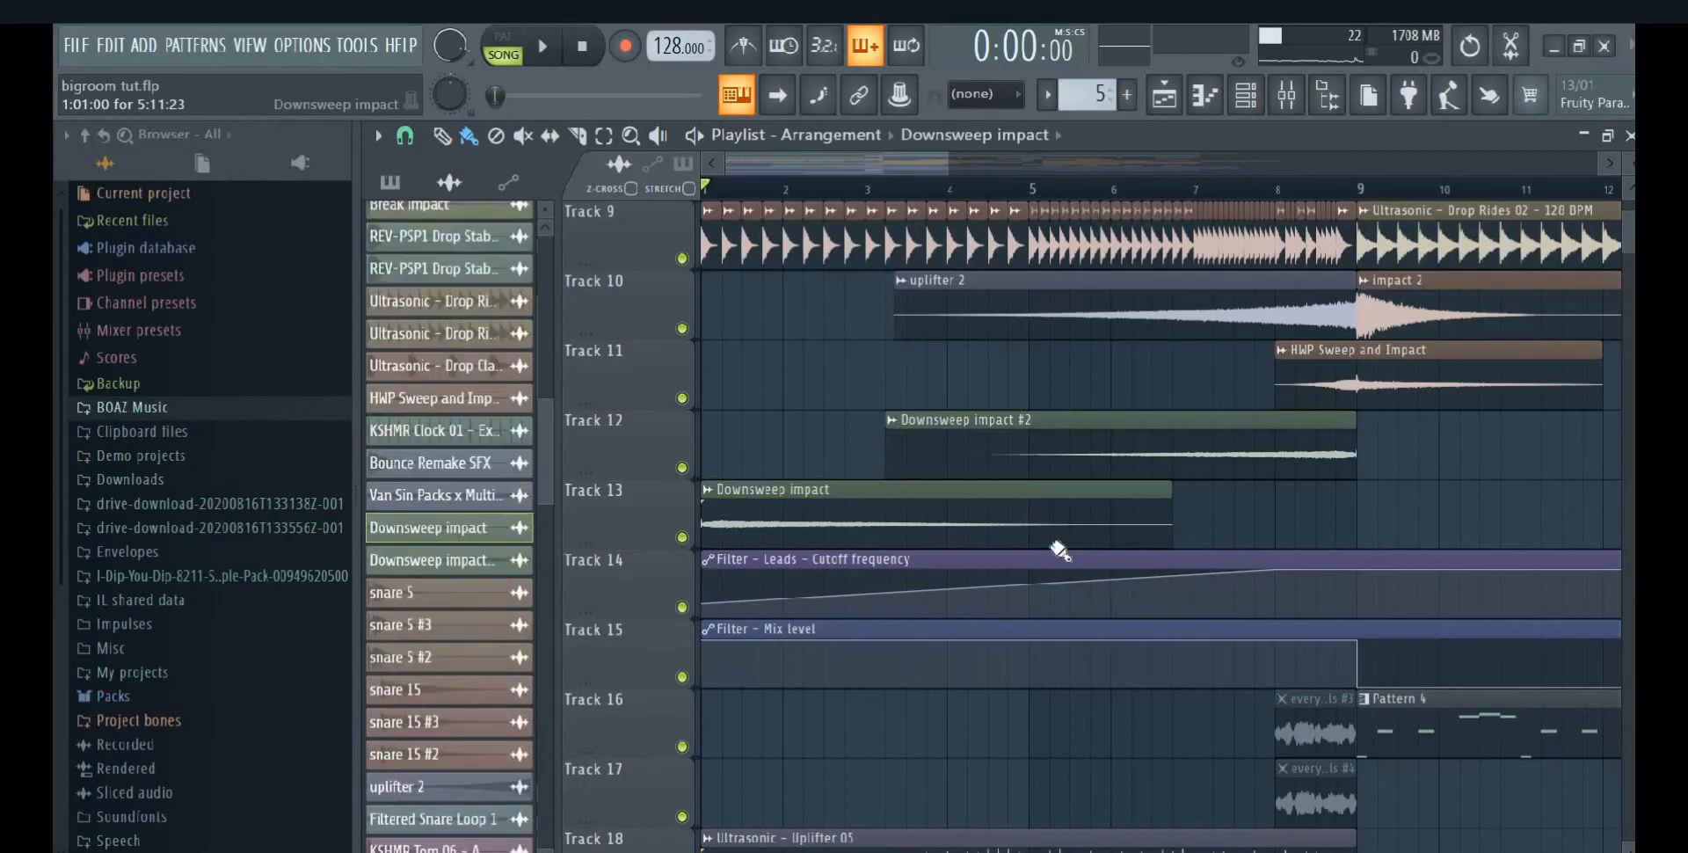
{"action": "scroll", "coordinate": [1055, 549], "scroll_direction": "down", "scroll_amount": 3}
{"action": "scroll", "coordinate": [1003, 500], "scroll_direction": "up", "scroll_amount": 4}
{"action": "scroll", "coordinate": [1003, 500], "scroll_direction": "up", "scroll_amount": 5}
{"action": "double_click", "coordinate": [973, 514]}
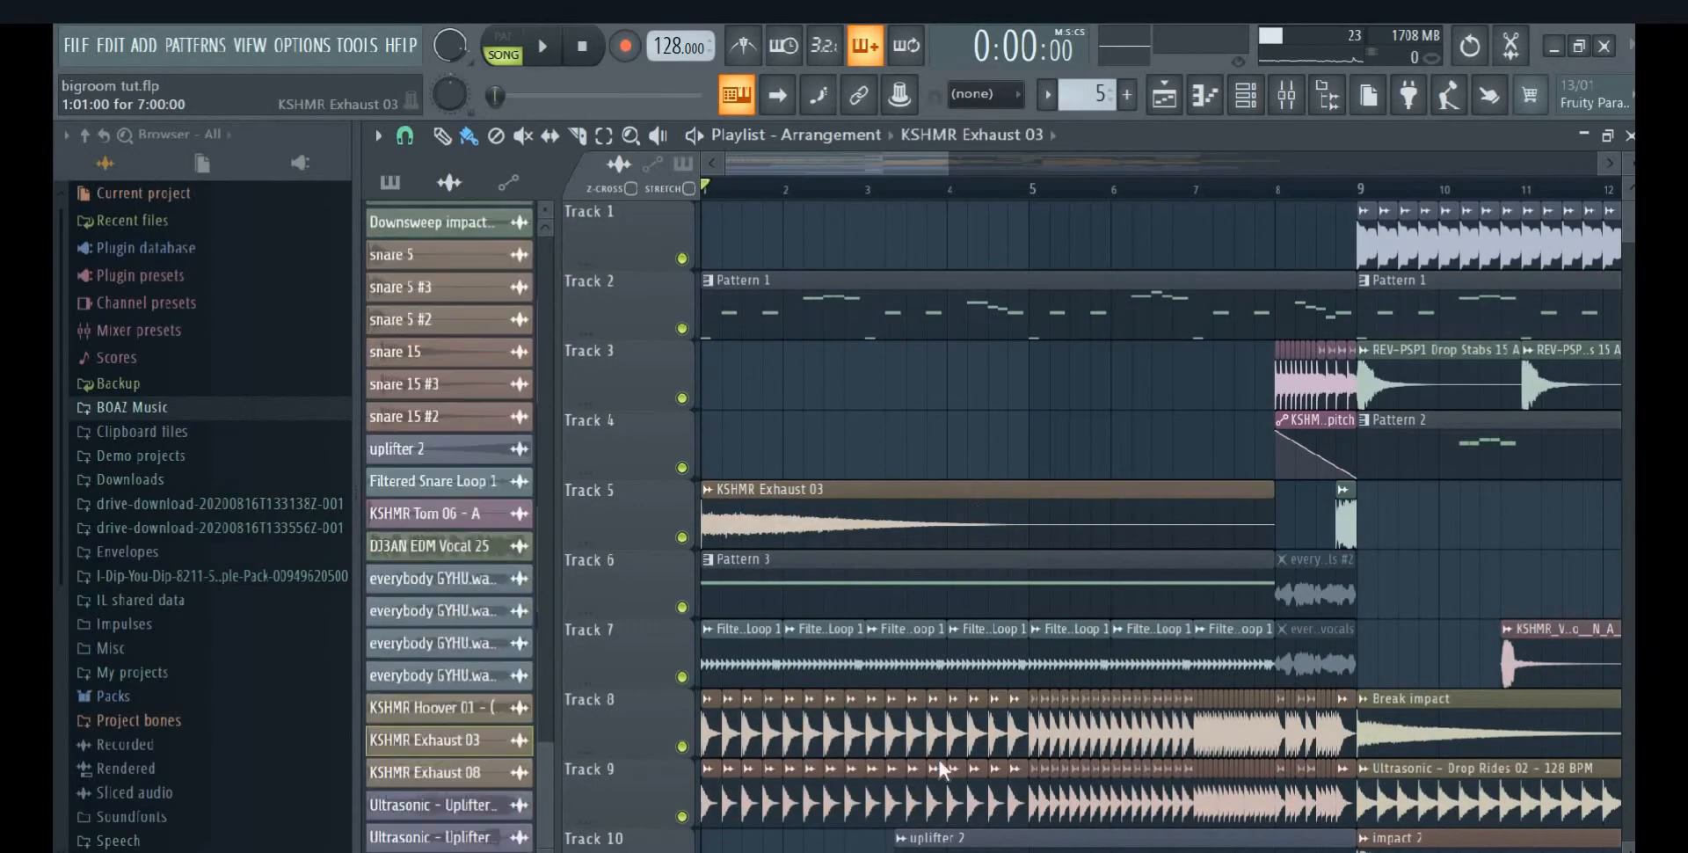
{"action": "key", "text": "Escape"}
Examine the snare 5 and snare 15 clips and the filter automation clips across the build-up
{"action": "scroll", "coordinate": [791, 524], "scroll_direction": "down", "scroll_amount": 6}
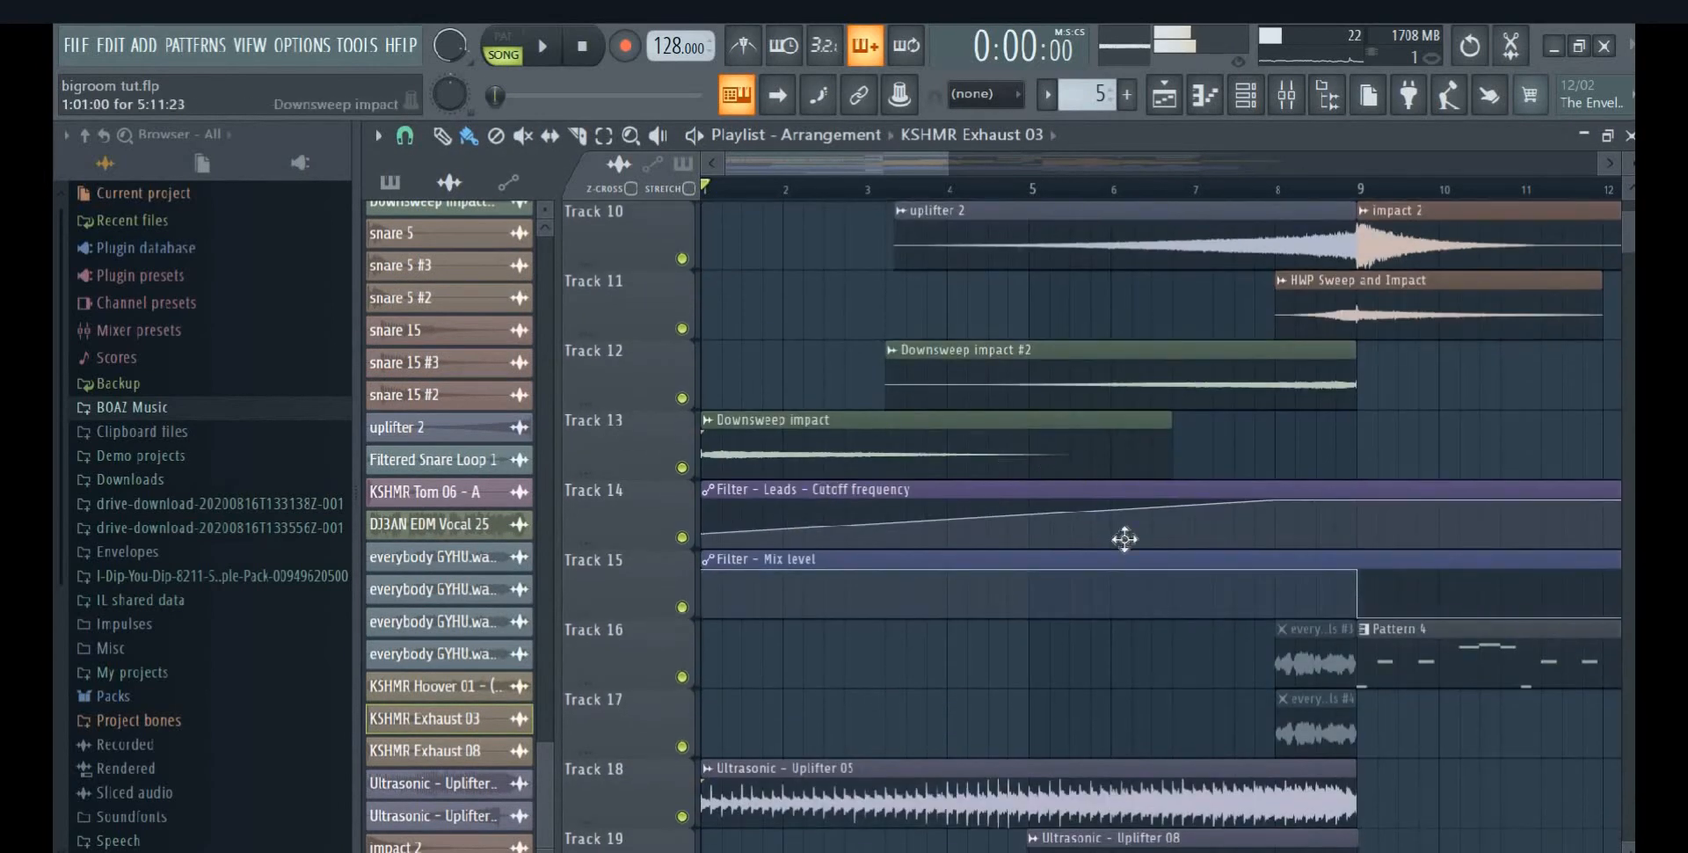
{"action": "scroll", "coordinate": [1096, 540], "scroll_direction": "up", "scroll_amount": 4}
{"action": "left_click", "coordinate": [912, 576]}
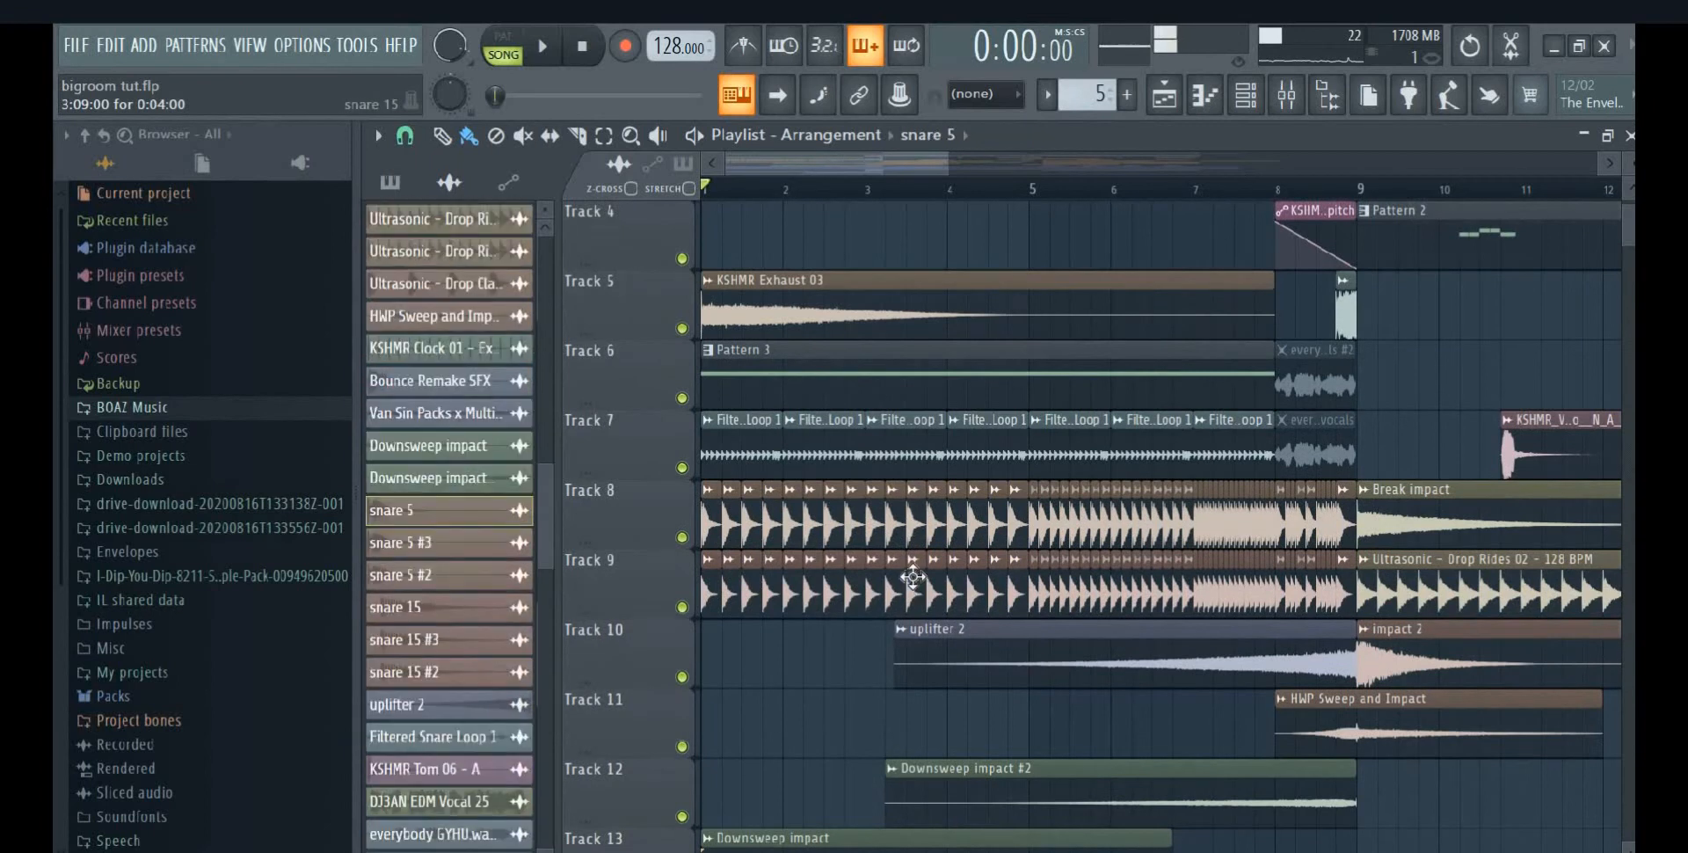
{"action": "scroll", "coordinate": [1033, 409], "scroll_direction": "down", "scroll_amount": 2}
{"action": "scroll", "coordinate": [730, 677], "scroll_direction": "down", "scroll_amount": 2}
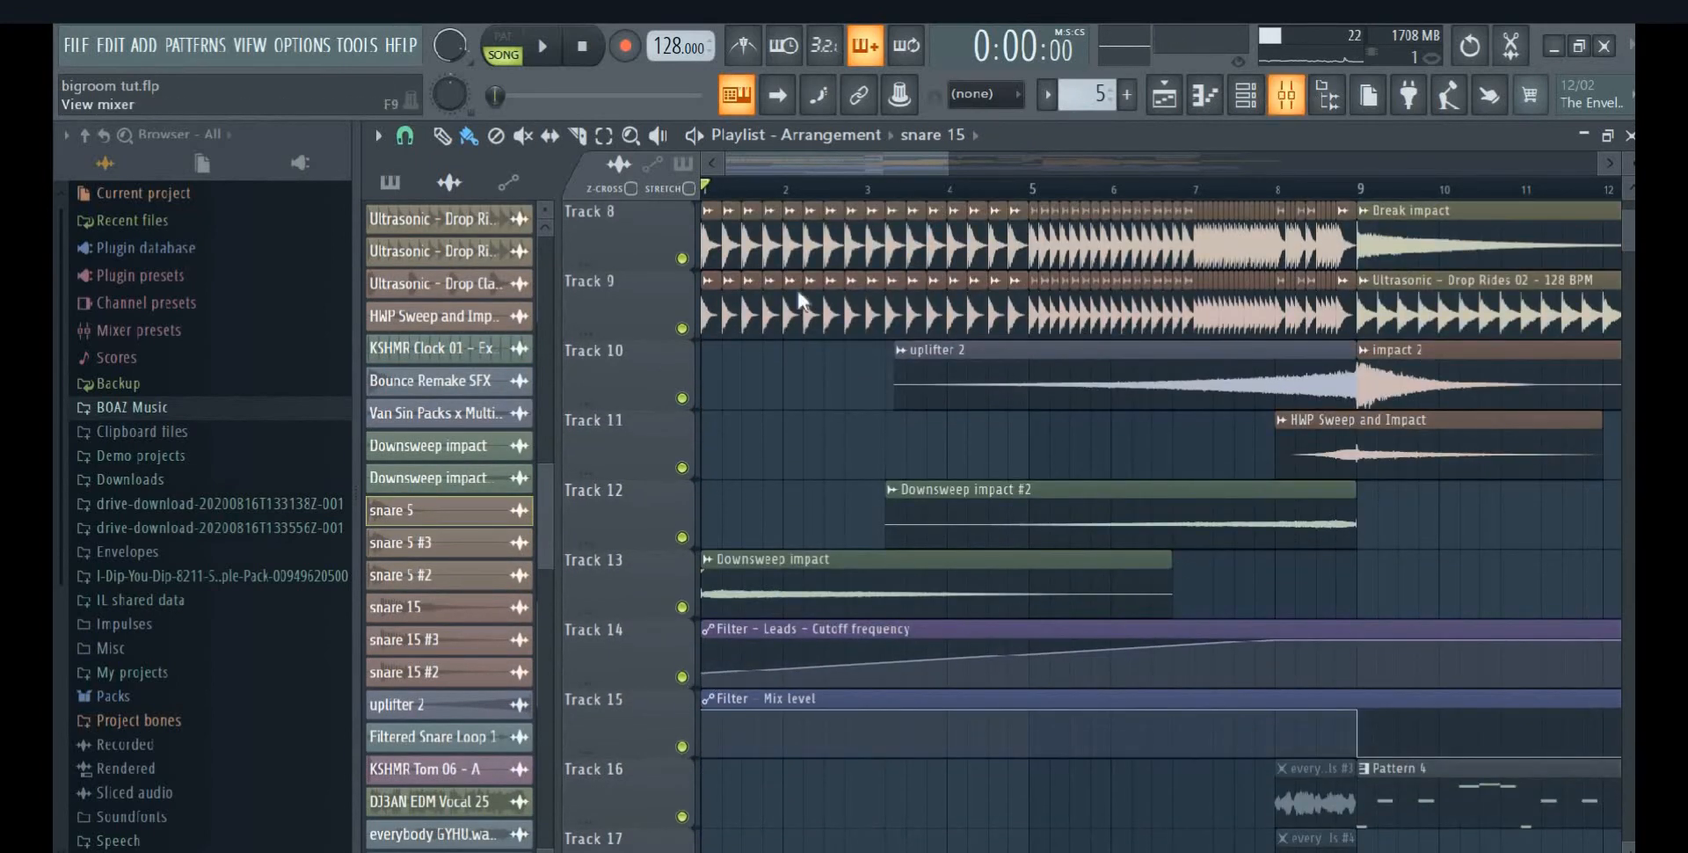
Inspect the Fruity Filter on the Leads mixer track, and close the plugin and the mixer
{"action": "left_click", "coordinate": [1287, 94]}
{"action": "left_click_drag", "start_coordinate": [737, 733], "coordinate": [666, 714]}
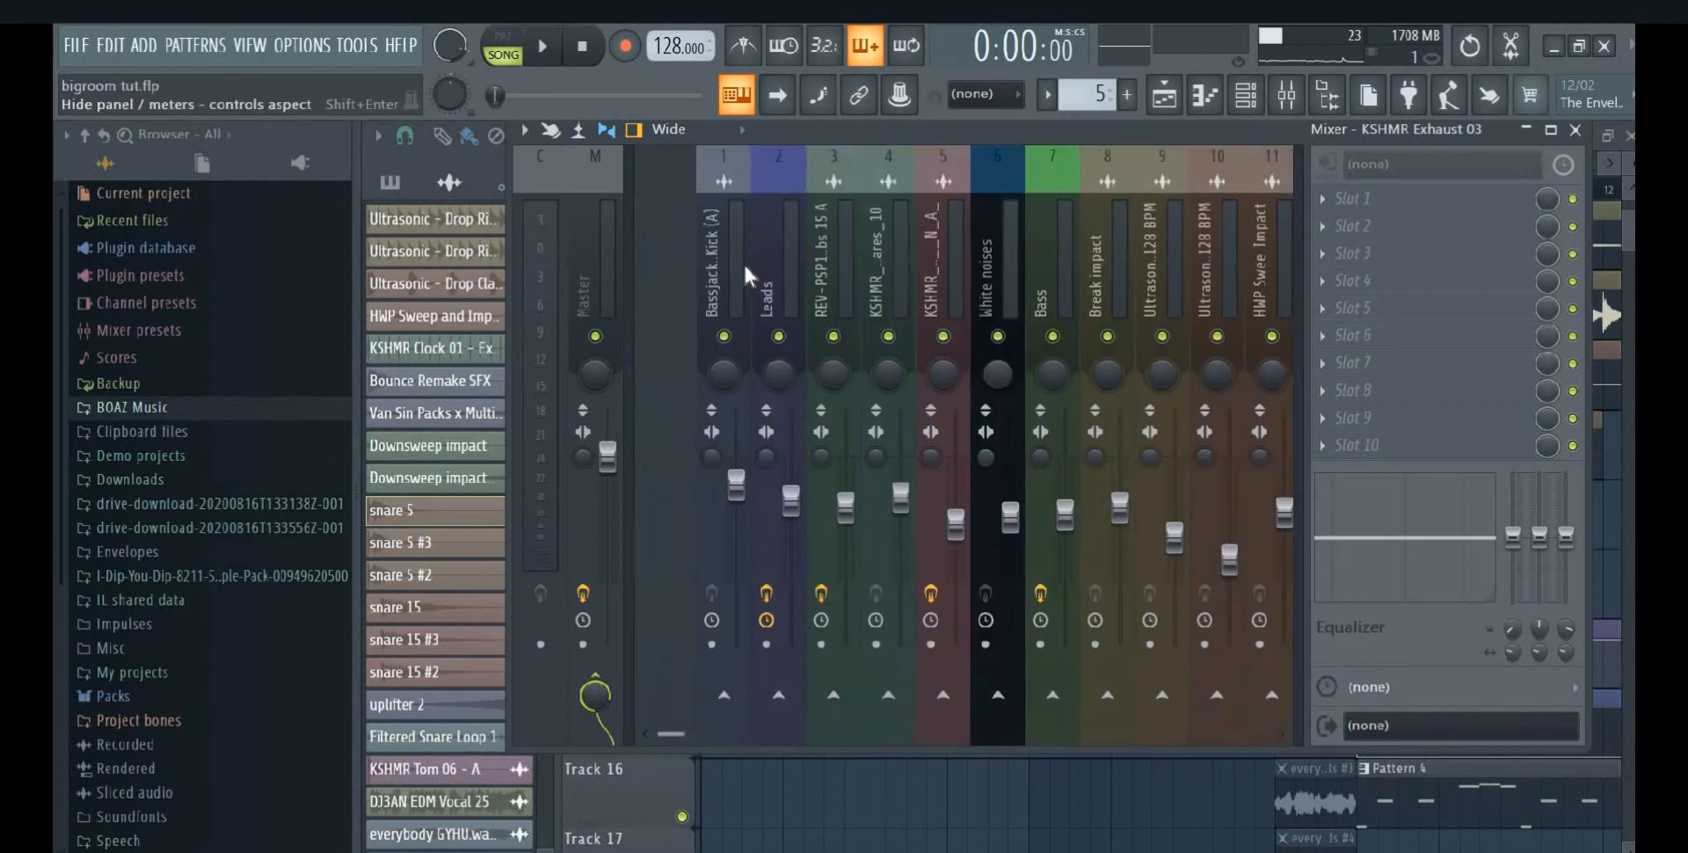
{"action": "left_click", "coordinate": [719, 295]}
{"action": "left_click", "coordinate": [1400, 280]}
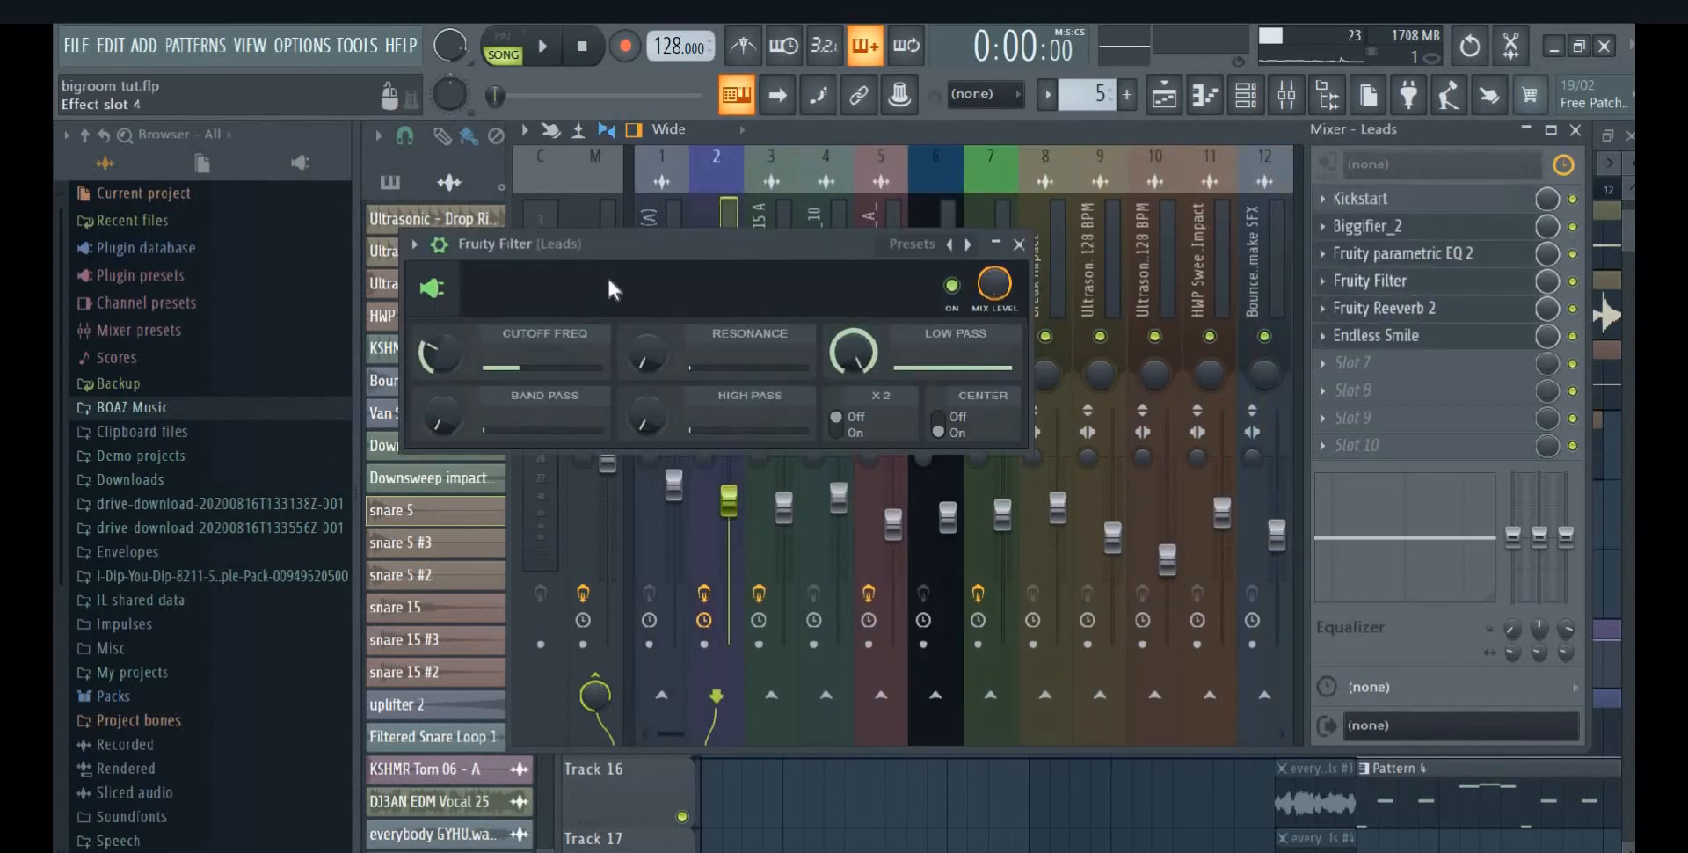
{"action": "left_click", "coordinate": [1020, 246]}
{"action": "left_click", "coordinate": [1576, 130]}
Check the Ultrasonic - Uplifter 05 and Uplifter 08 clips on Tracks 18 and 19 of the build-up
{"action": "scroll", "coordinate": [1342, 557], "scroll_direction": "down", "scroll_amount": 4}
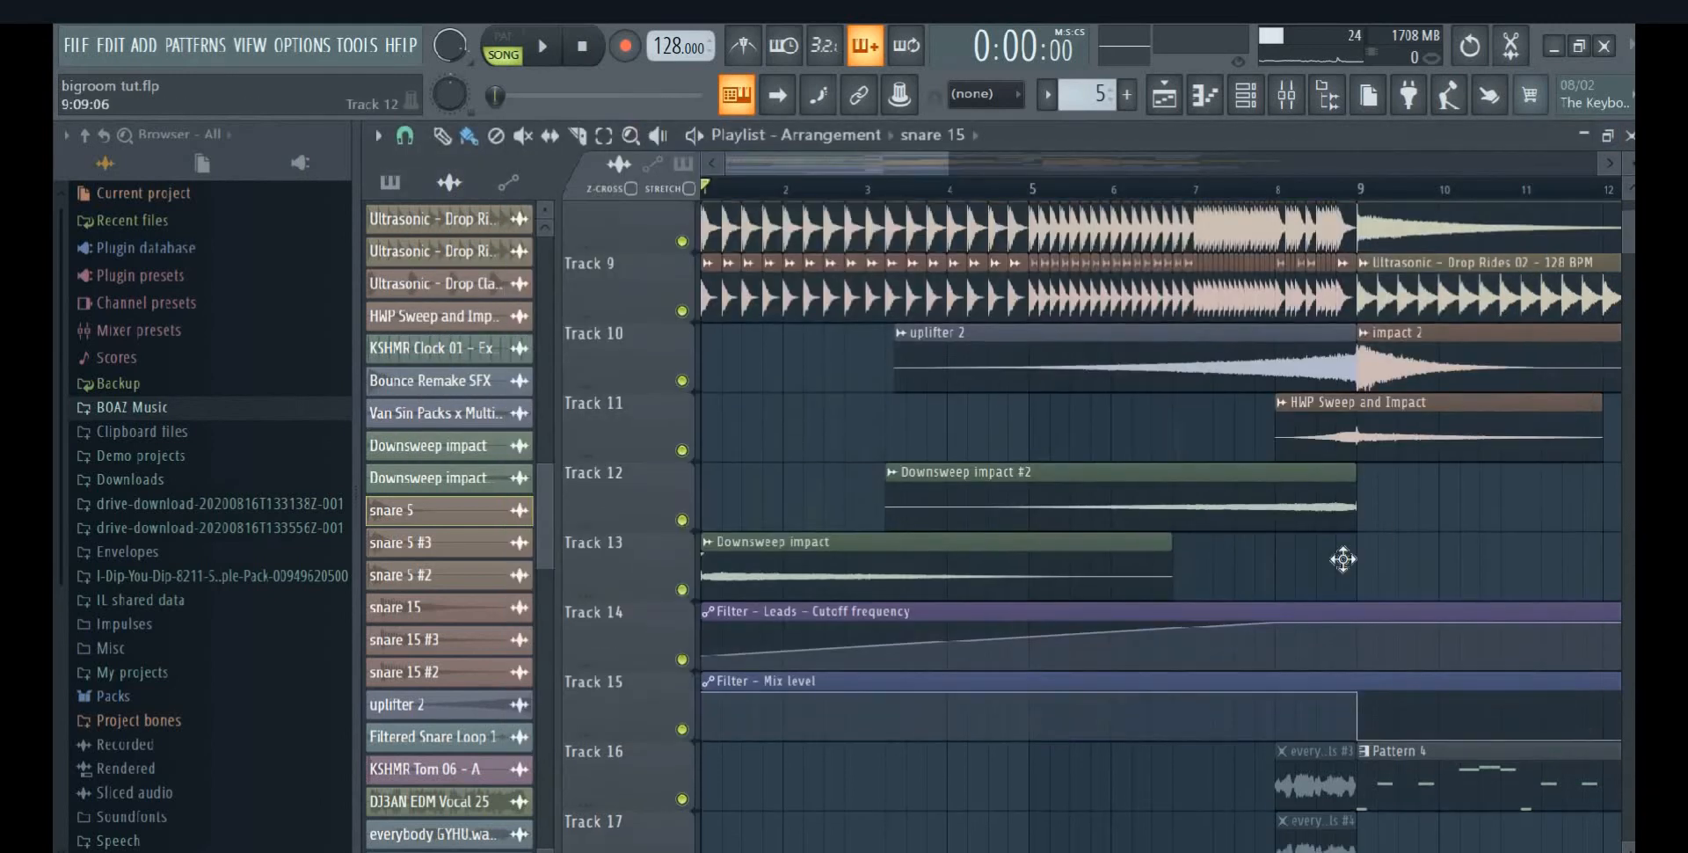
{"action": "left_click", "coordinate": [1165, 731]}
{"action": "left_click", "coordinate": [1126, 670]}
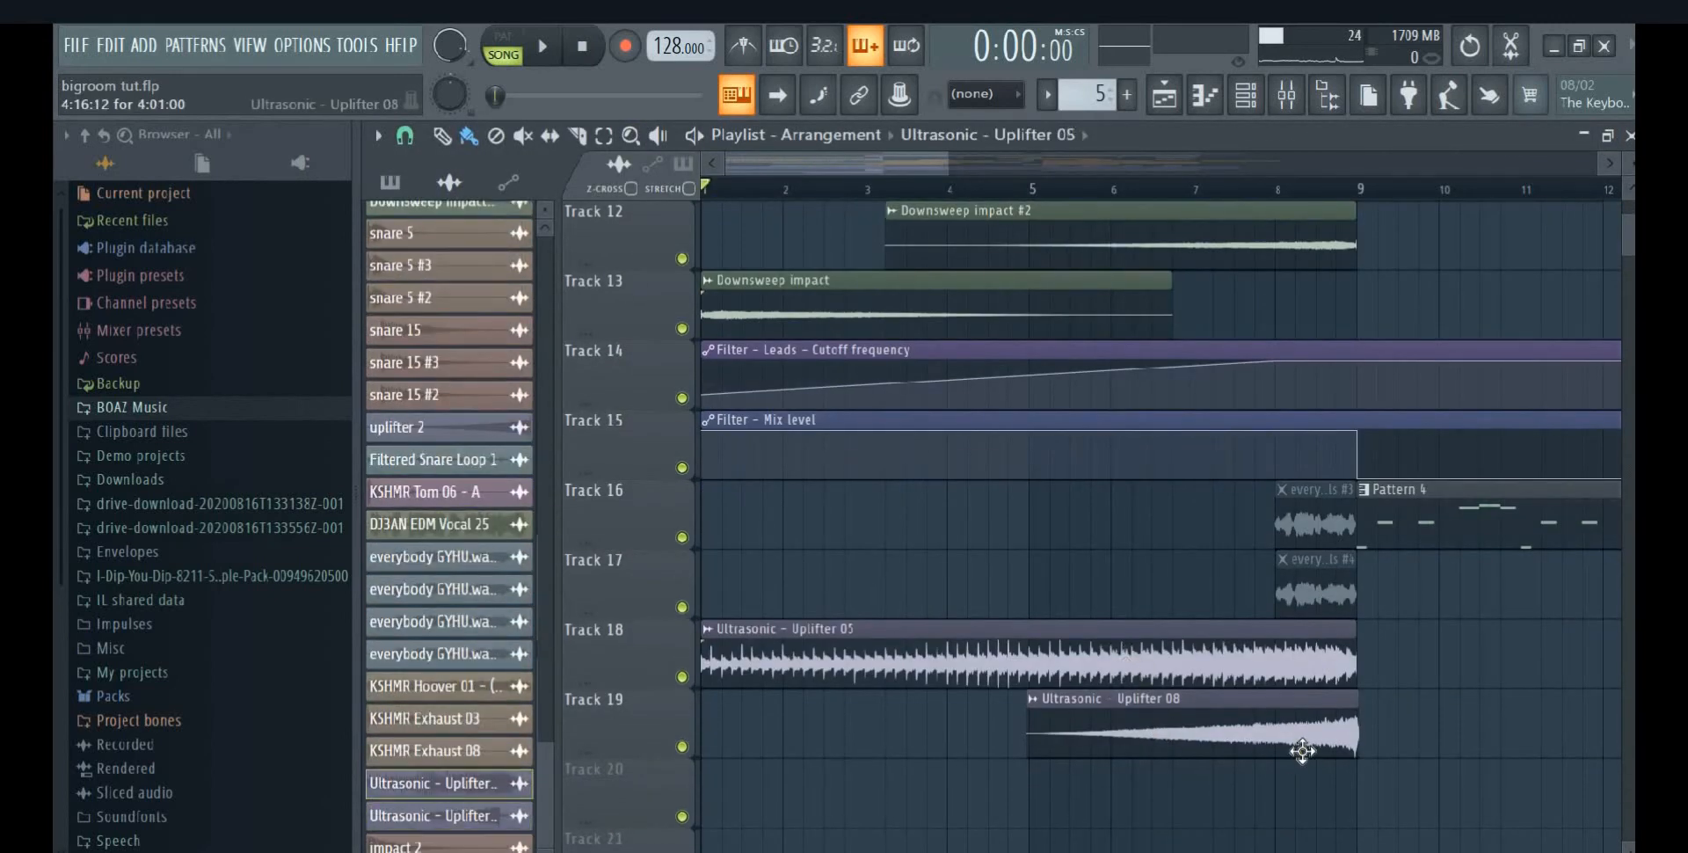
Examine the pre-drop fill at bar 8, including the KSHMR Tom 06, snare 5 and snare 15 clips
{"action": "scroll", "coordinate": [1310, 730], "scroll_direction": "up", "scroll_amount": 6}
{"action": "scroll", "coordinate": [1337, 708], "scroll_direction": "up", "scroll_amount": 6}
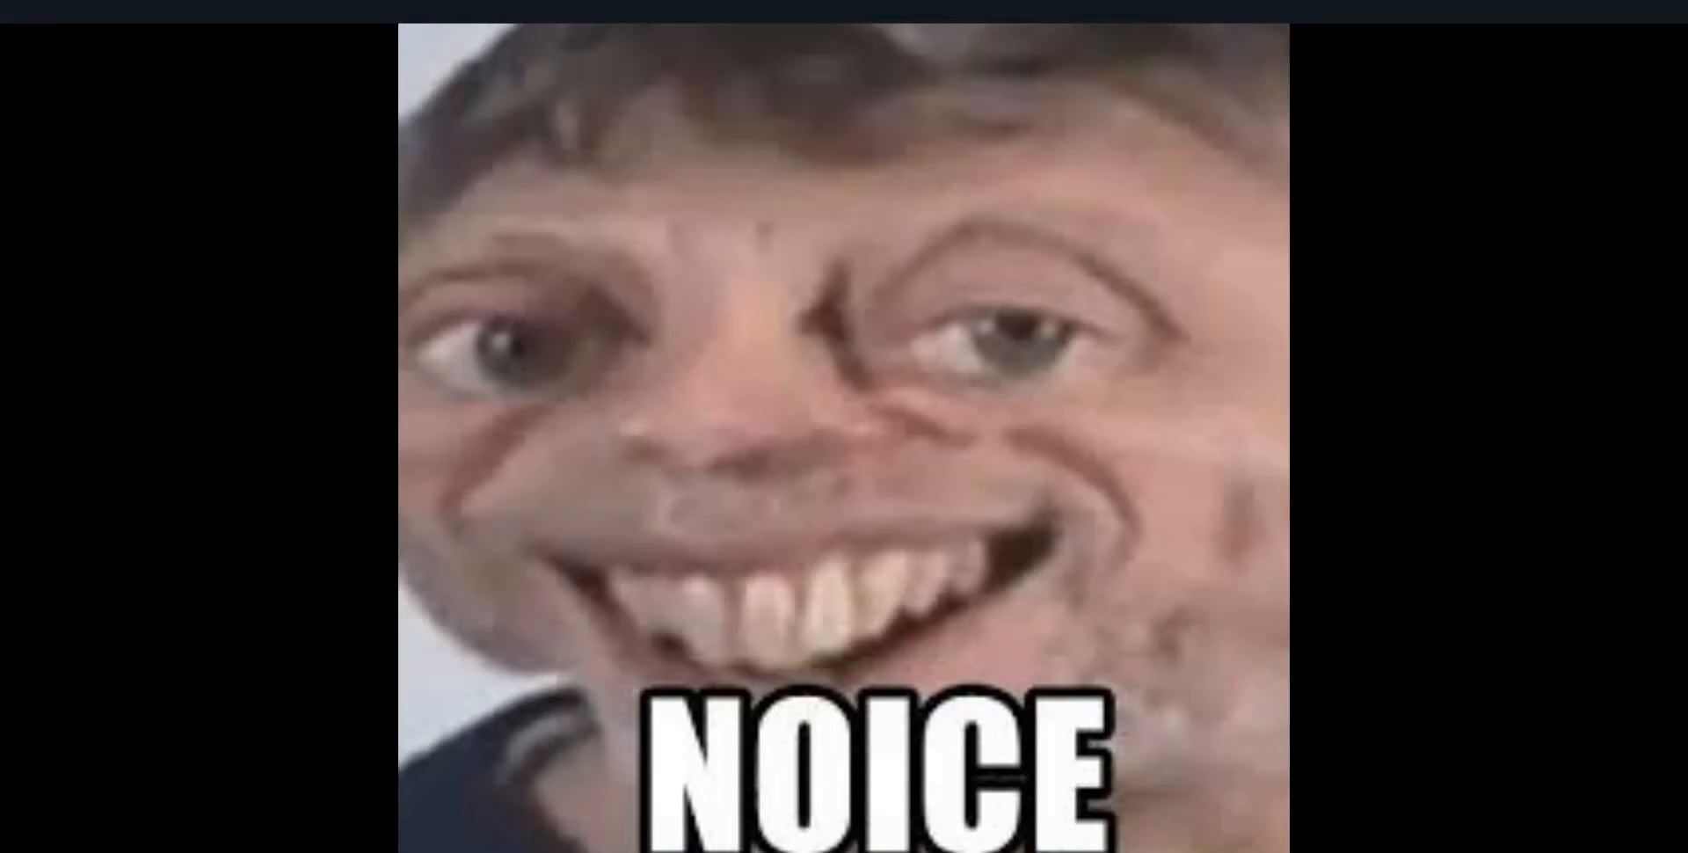
{"action": "scroll", "coordinate": [1189, 584], "scroll_direction": "down", "scroll_amount": 2}
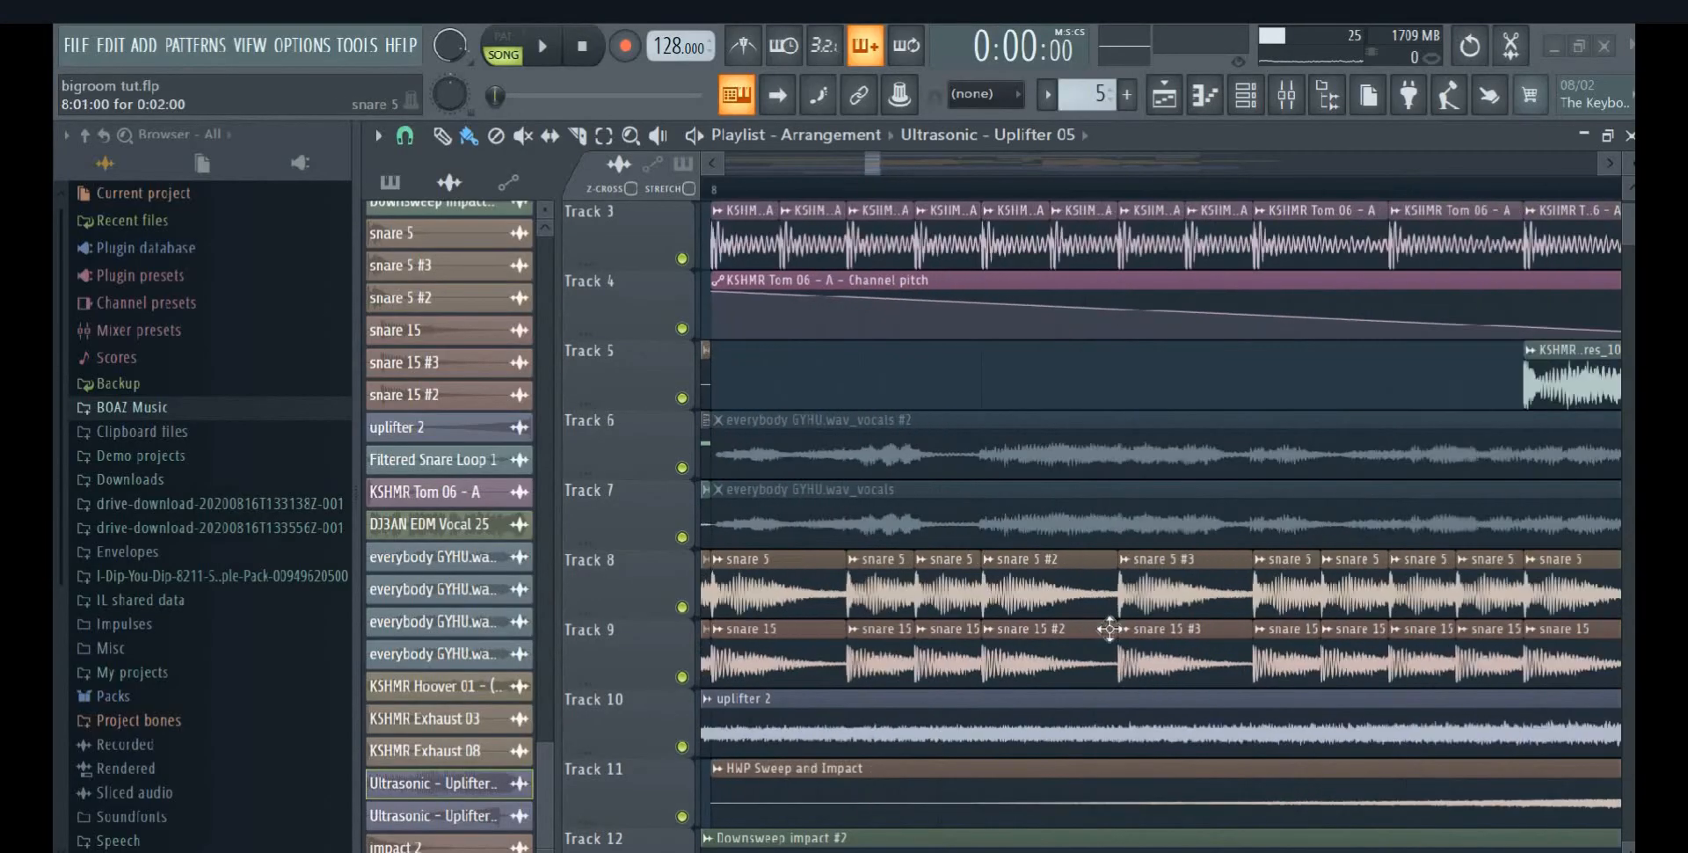
Check the panning in the channel settings of snare 5 #2, snare 15 #2, snare 5 #3 and snare 15 #3, then close them
{"action": "double_click", "coordinate": [1189, 585]}
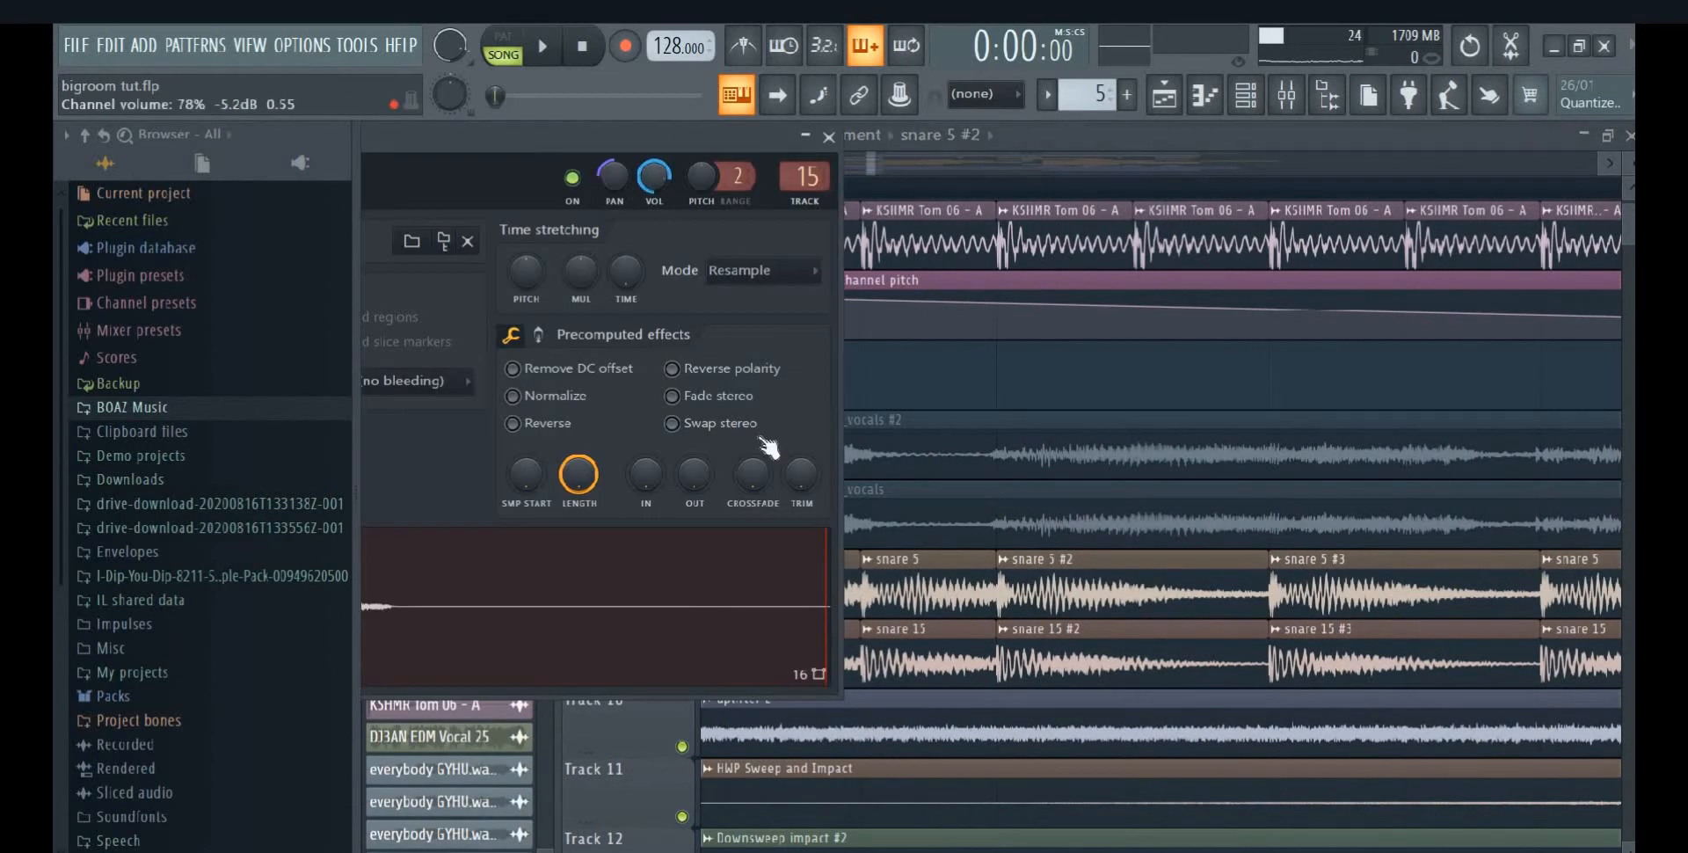
{"action": "double_click", "coordinate": [1090, 666]}
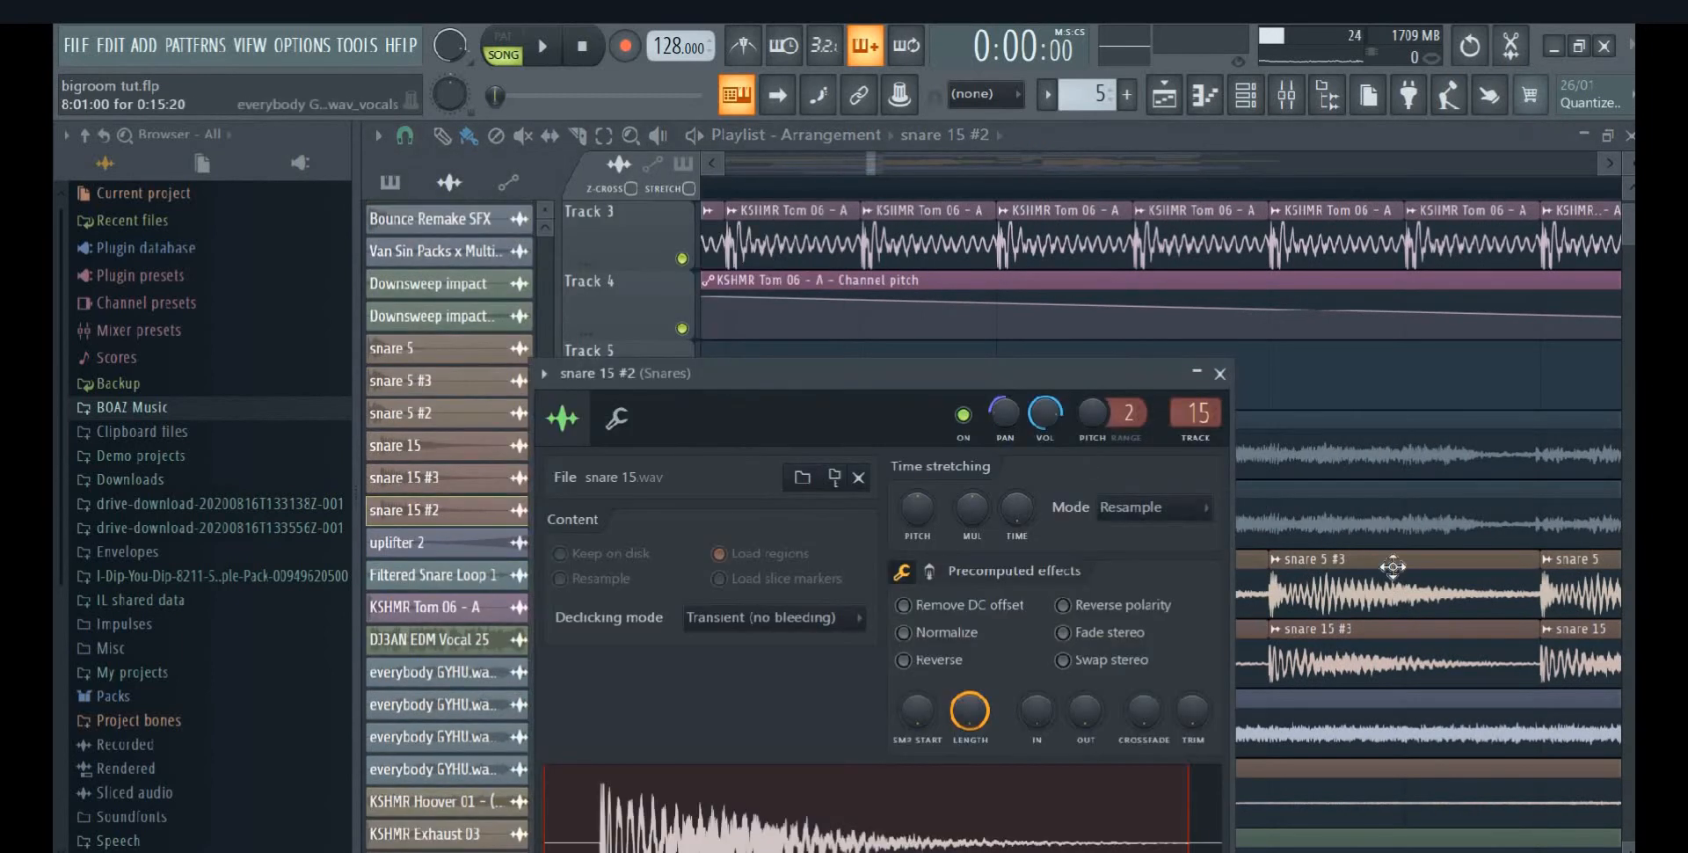
{"action": "double_click", "coordinate": [1393, 567]}
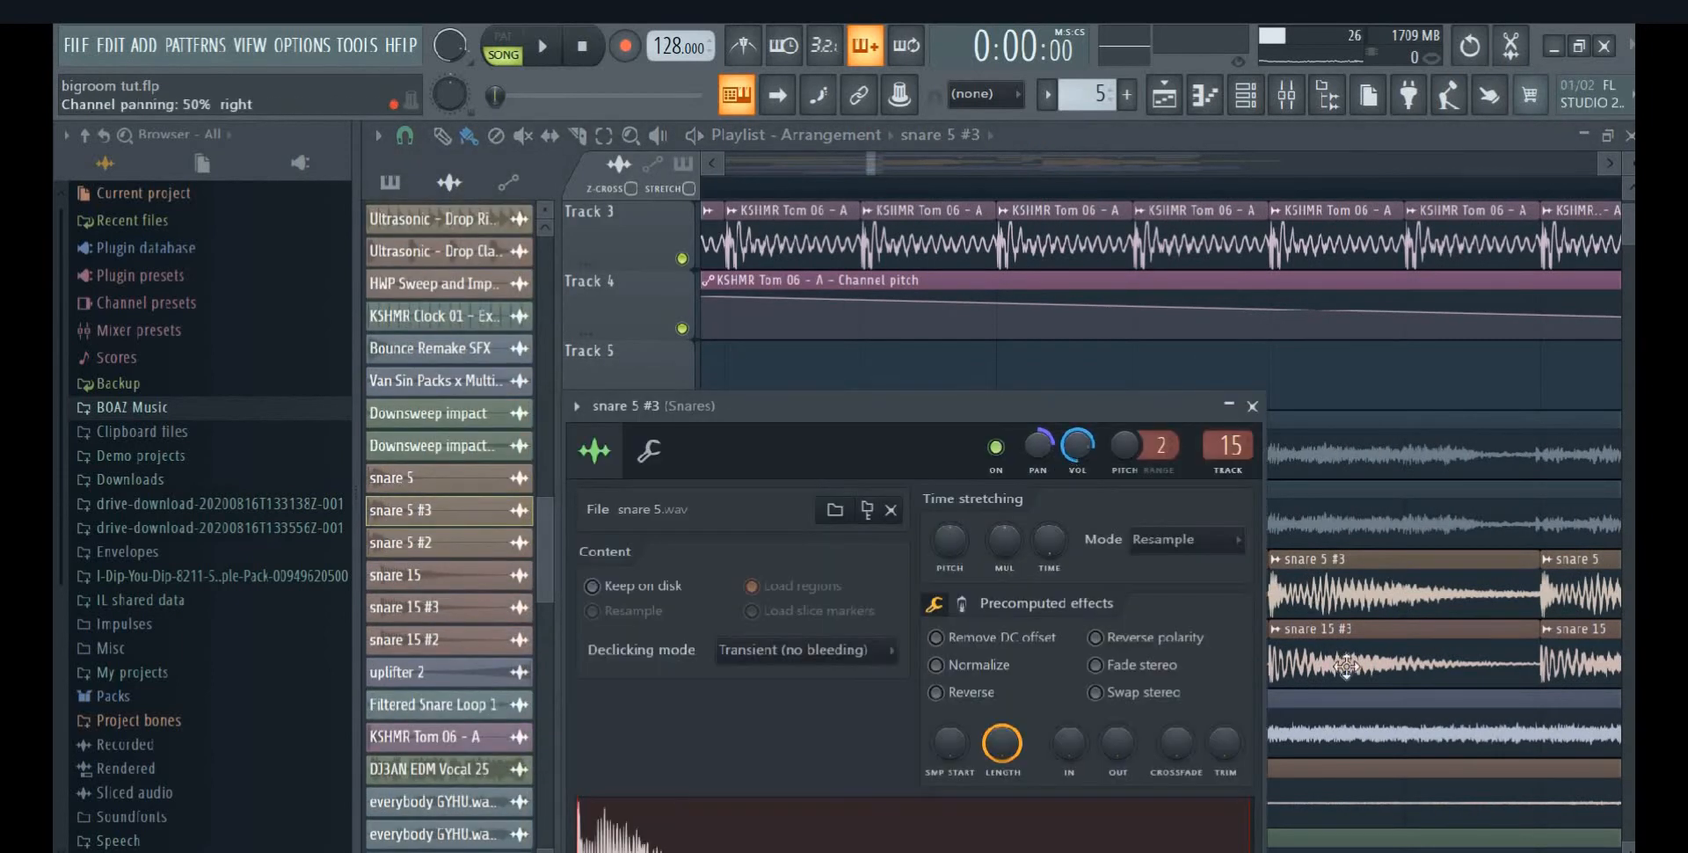
{"action": "double_click", "coordinate": [1294, 628]}
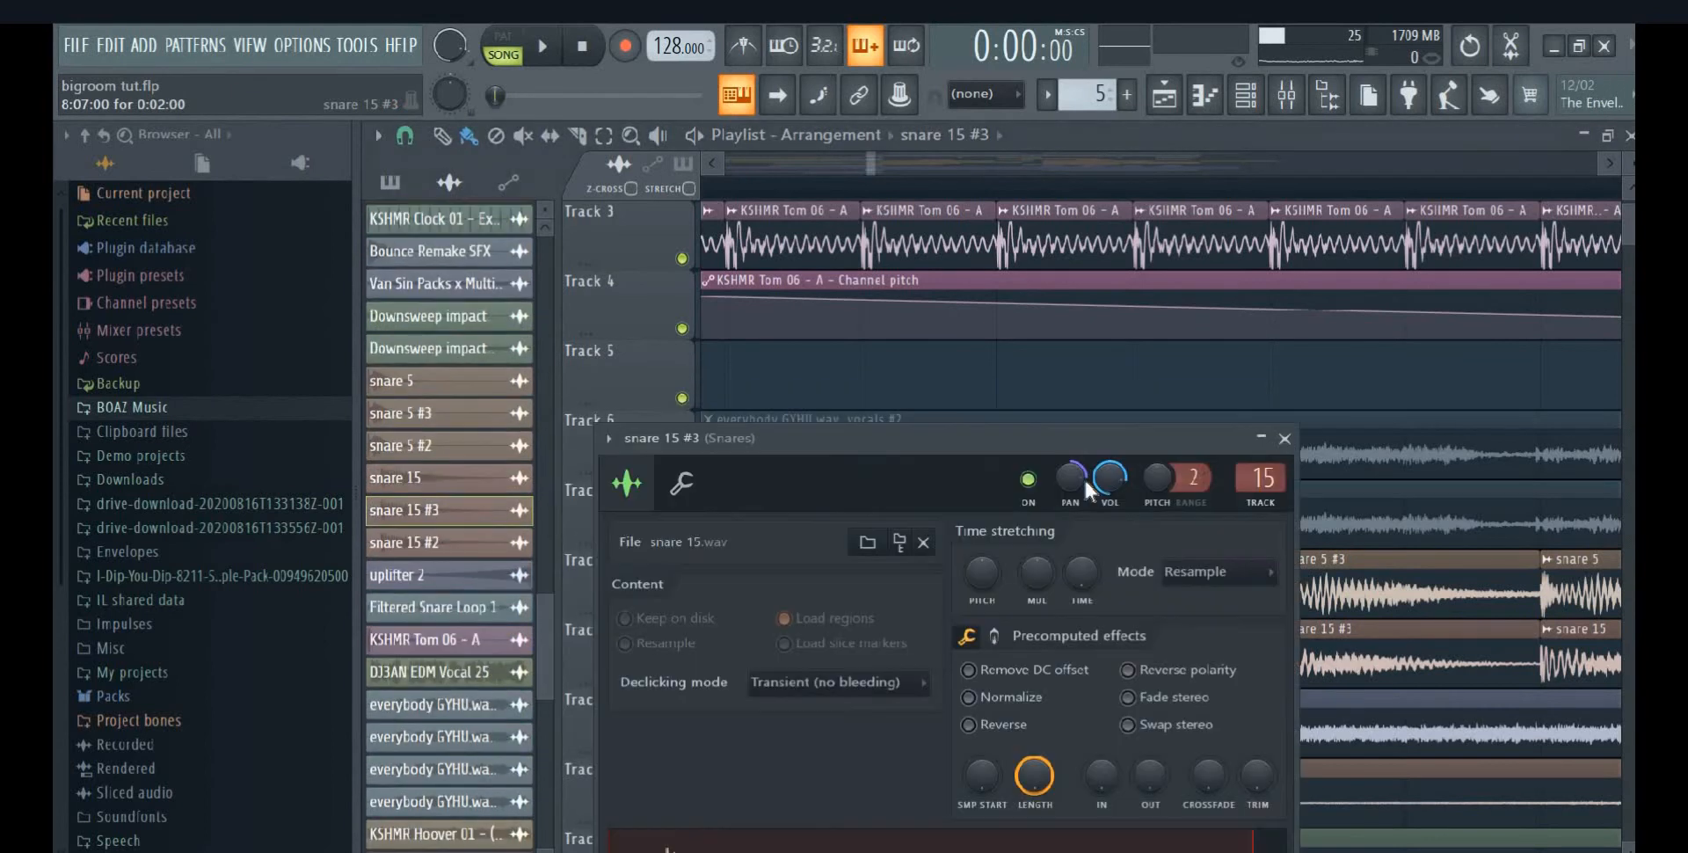
{"action": "left_click", "coordinate": [1281, 445]}
Examine the KSHMR Tom 06 - A channel pitch automation on Track 4 and the pitch range in the sample's channel settings
{"action": "scroll", "coordinate": [1032, 456], "scroll_direction": "down", "scroll_amount": 3}
{"action": "scroll", "coordinate": [814, 330], "scroll_direction": "up", "scroll_amount": 3}
{"action": "scroll", "coordinate": [792, 277], "scroll_direction": "down", "scroll_amount": 3}
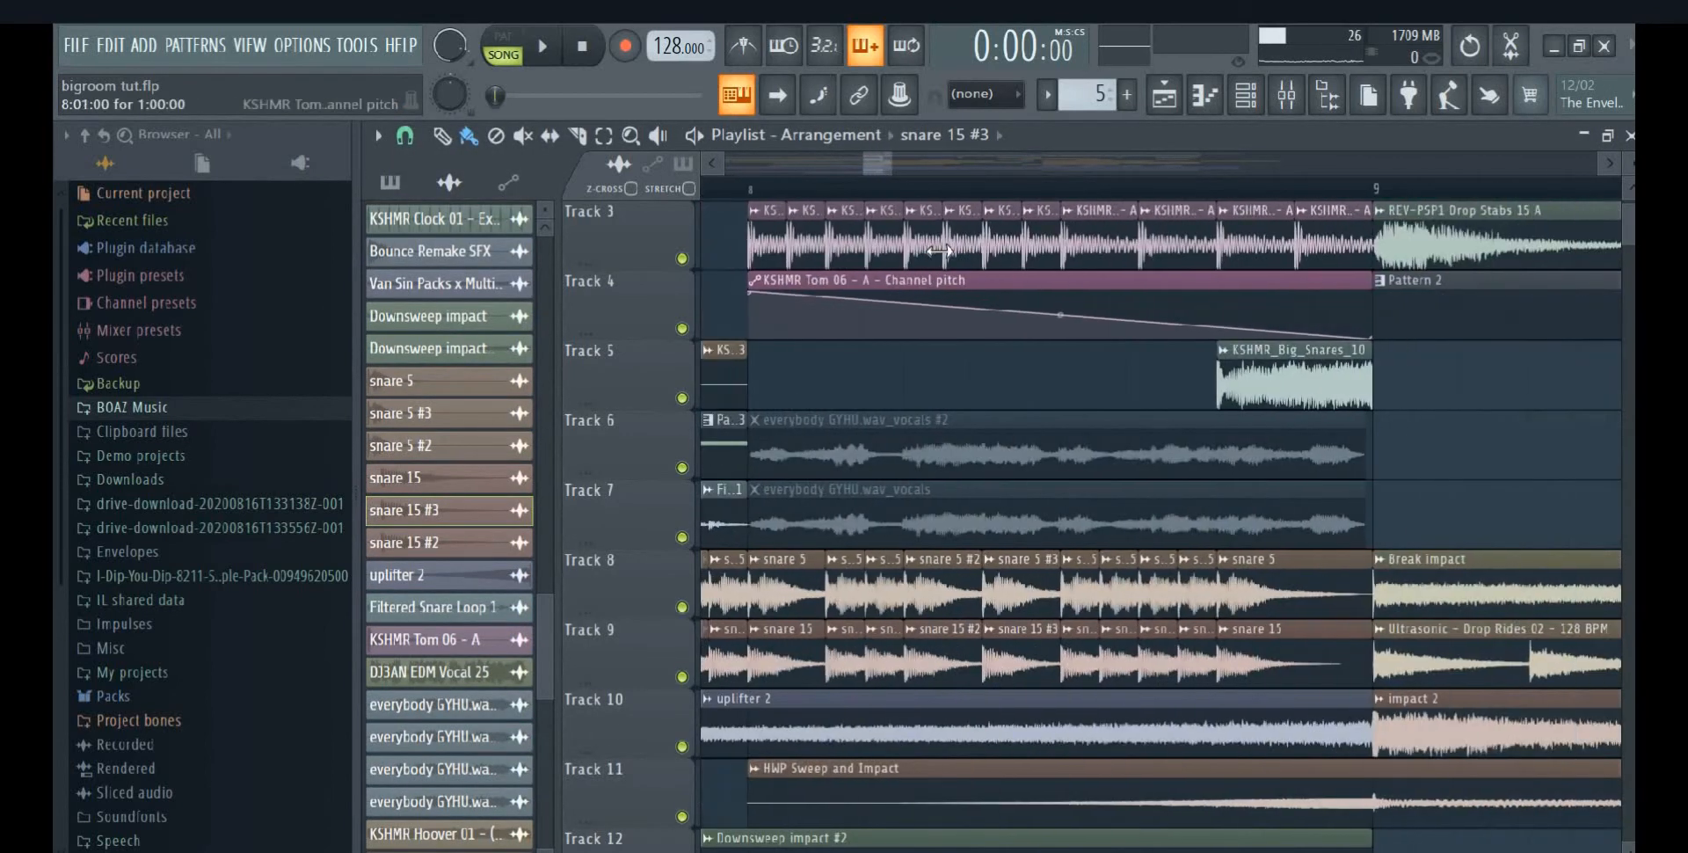
{"action": "left_click", "coordinate": [940, 255]}
{"action": "double_click", "coordinate": [1105, 307]}
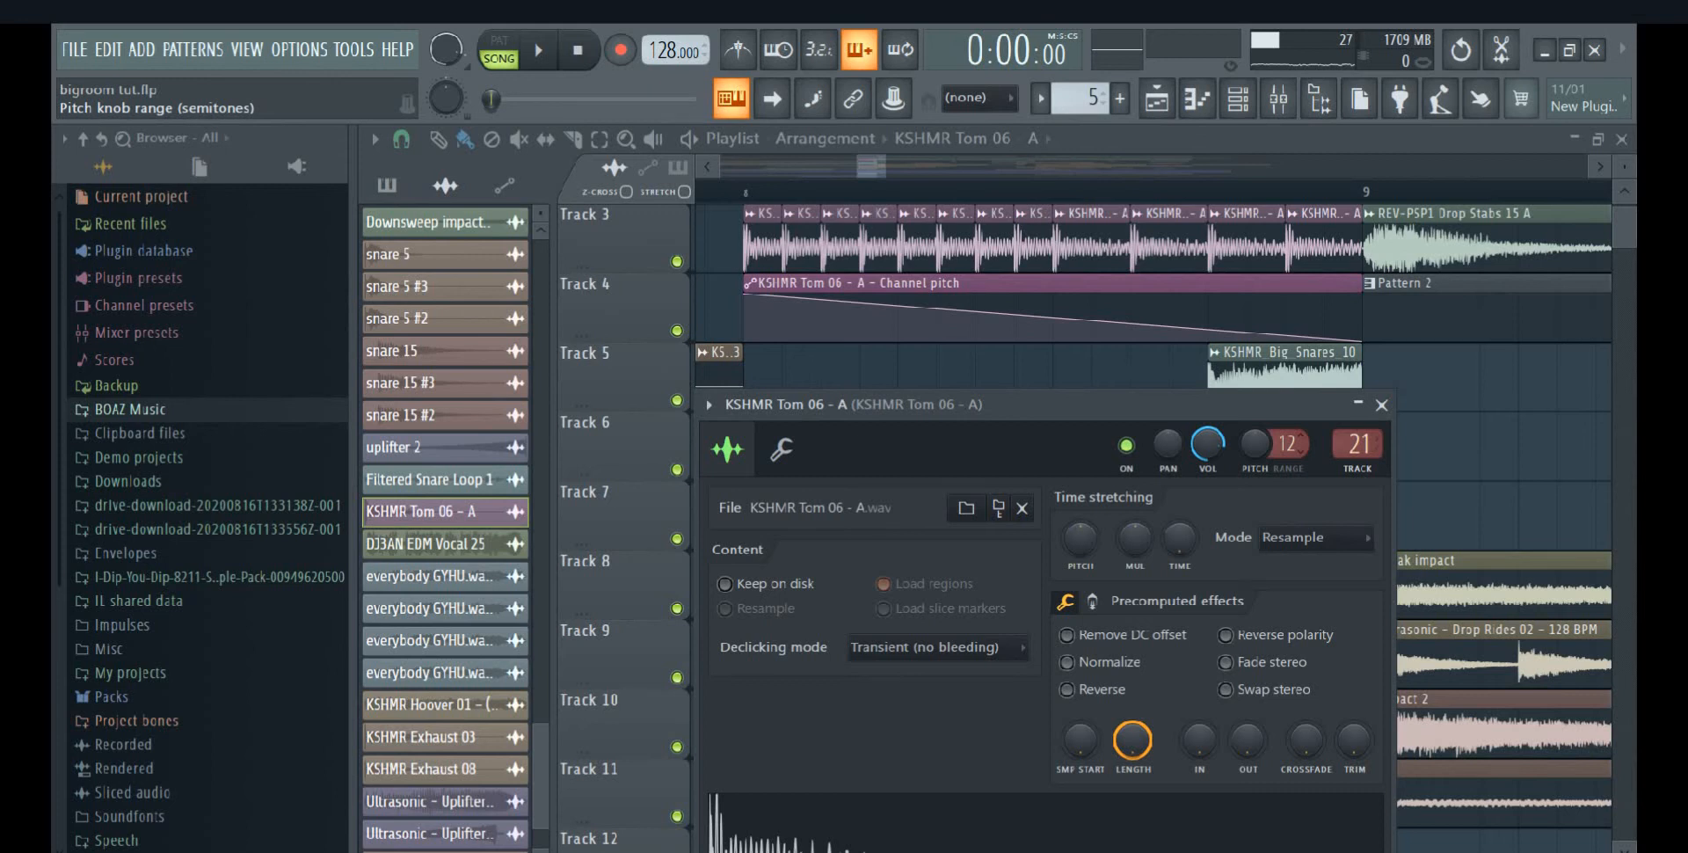
{"action": "right_click", "coordinate": [1269, 447]}
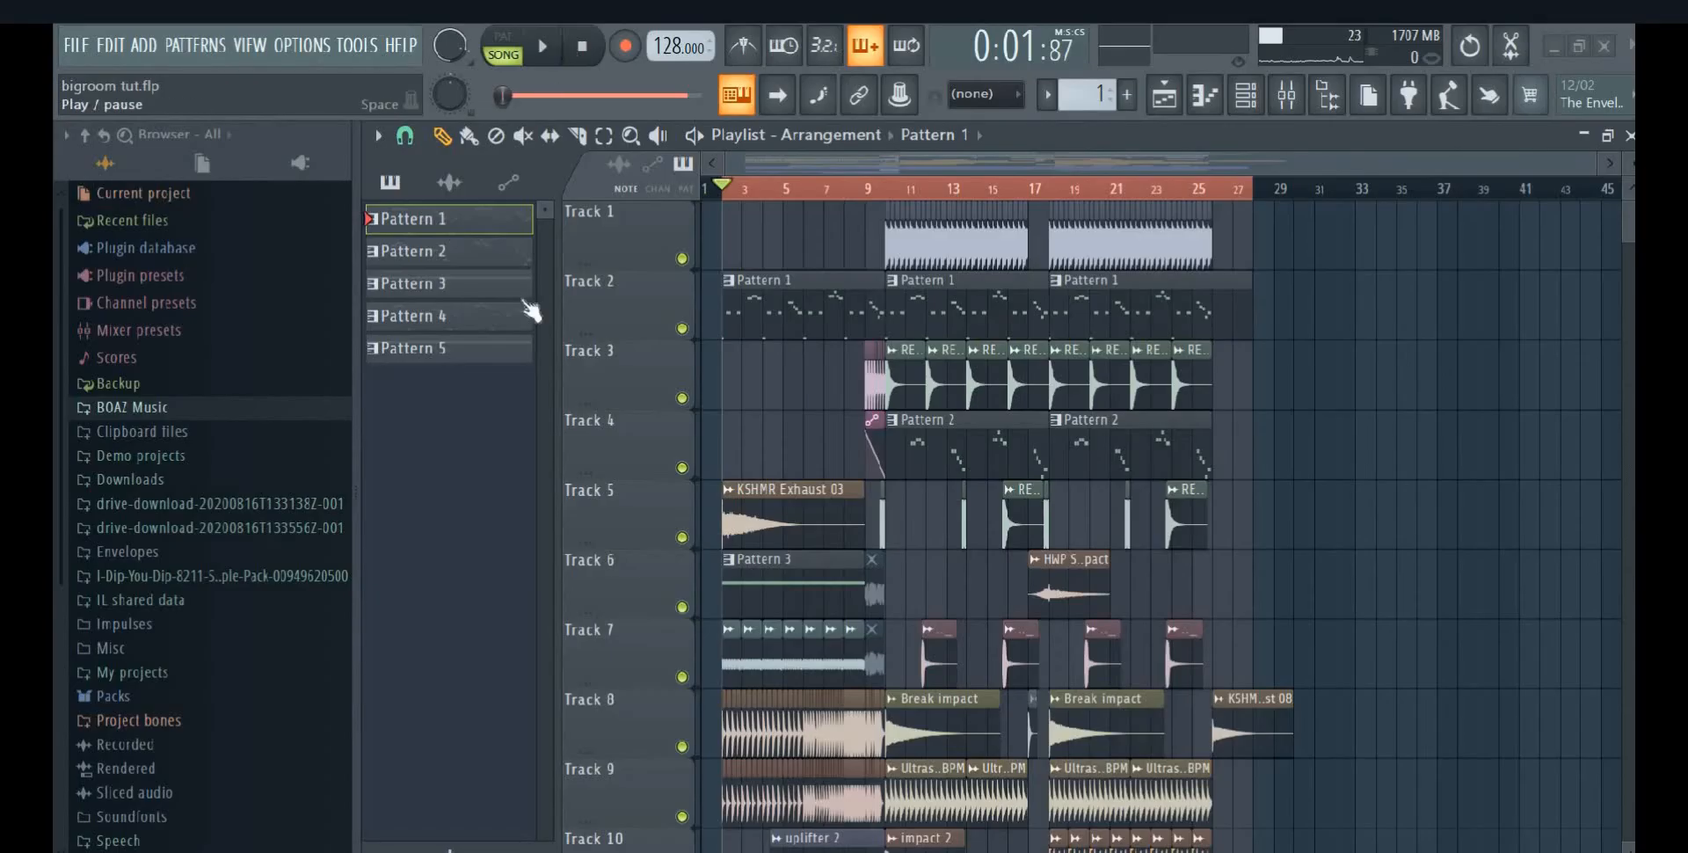
Play the full arrangement from the start and look over all its playlist tracks during playback
{"action": "key", "text": "space"}
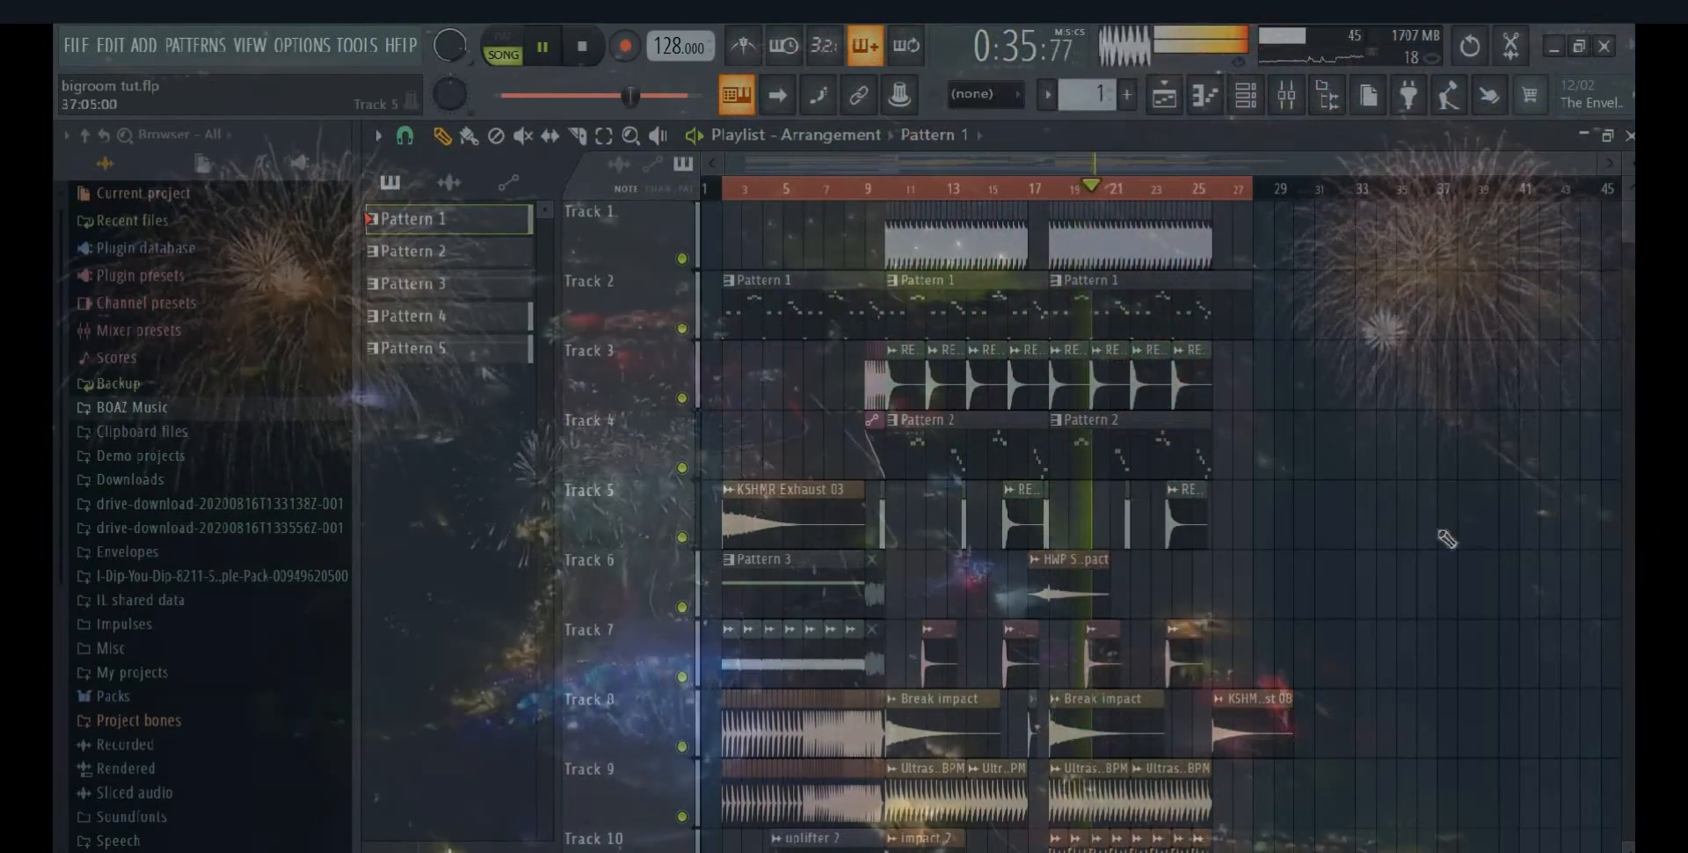
{"action": "scroll", "coordinate": [1462, 550], "scroll_direction": "down", "scroll_amount": 4}
{"action": "scroll", "coordinate": [1460, 554], "scroll_direction": "down", "scroll_amount": 1}
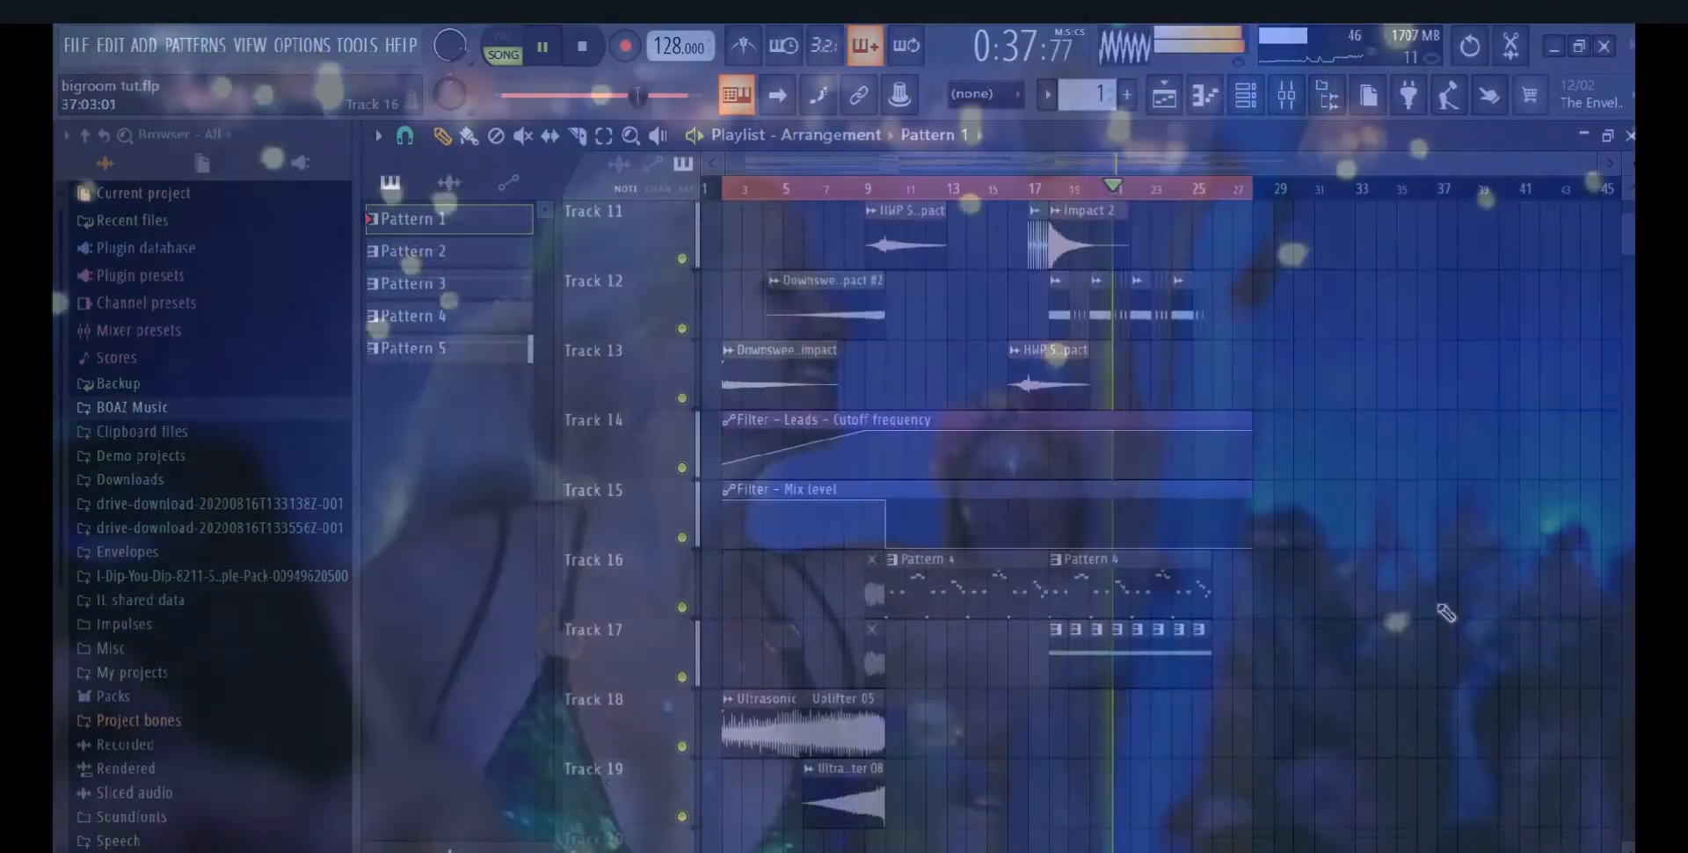
{"action": "scroll", "coordinate": [1445, 607], "scroll_direction": "up", "scroll_amount": 5}
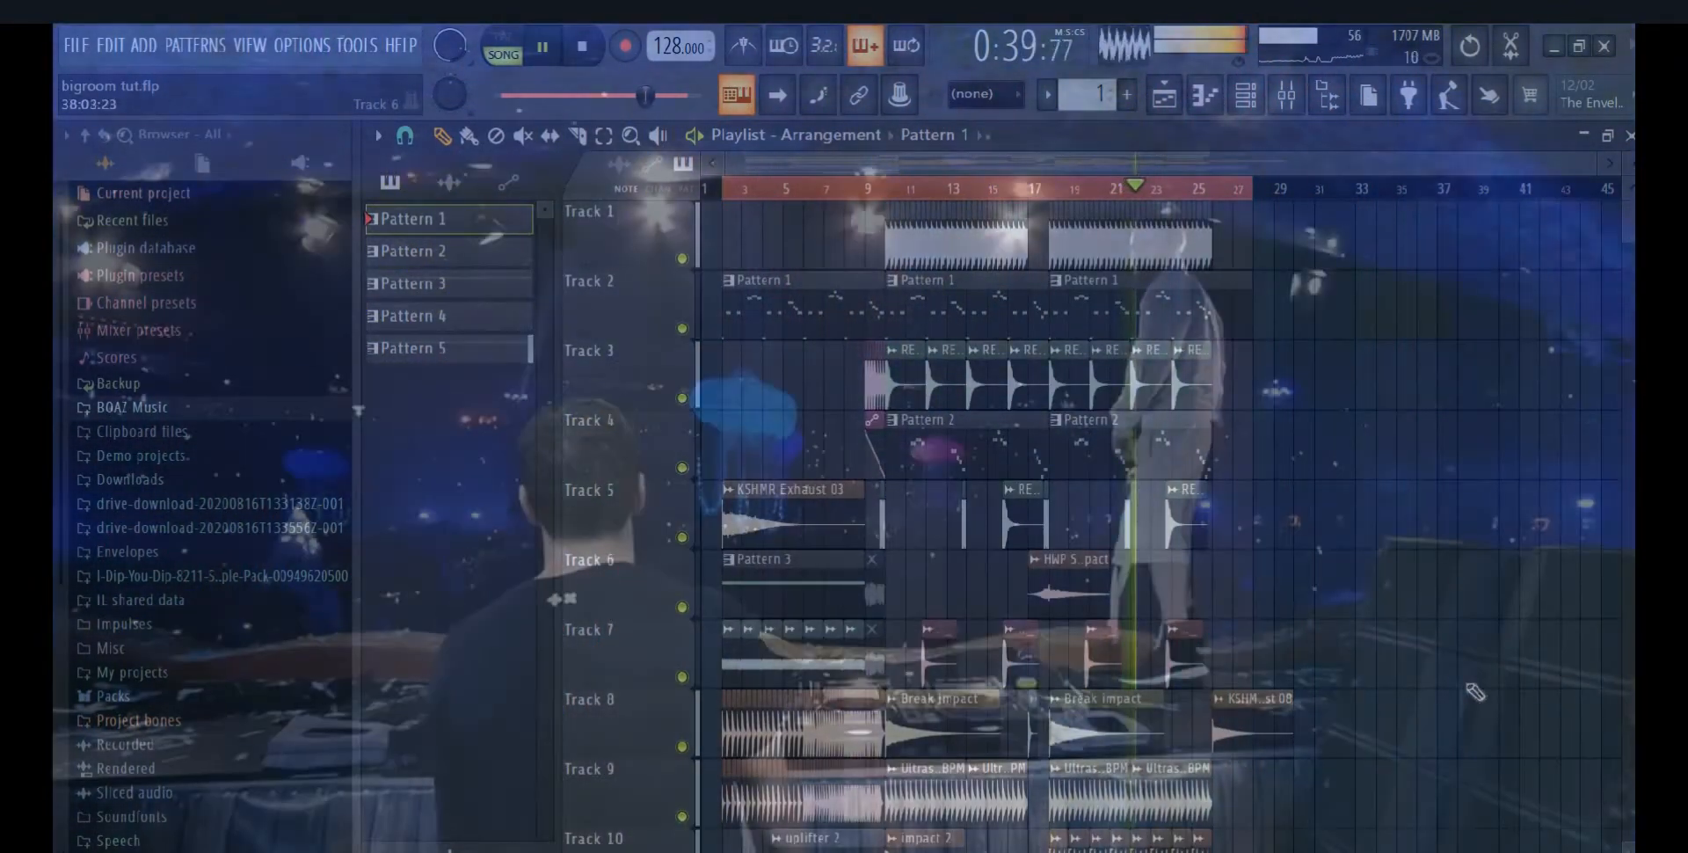